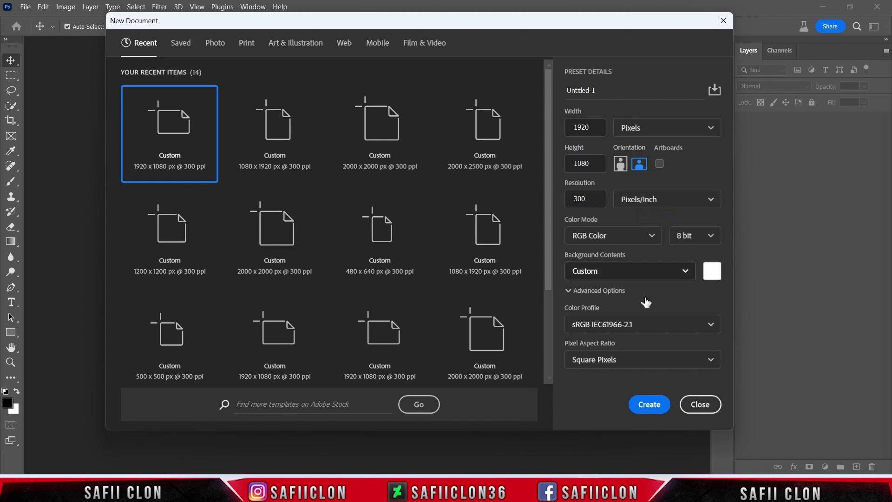
# Create a 1920 x 1080 px document at 300 ppi and add a black (000000) Solid Color fill layer.
pyautogui.click(650, 405)
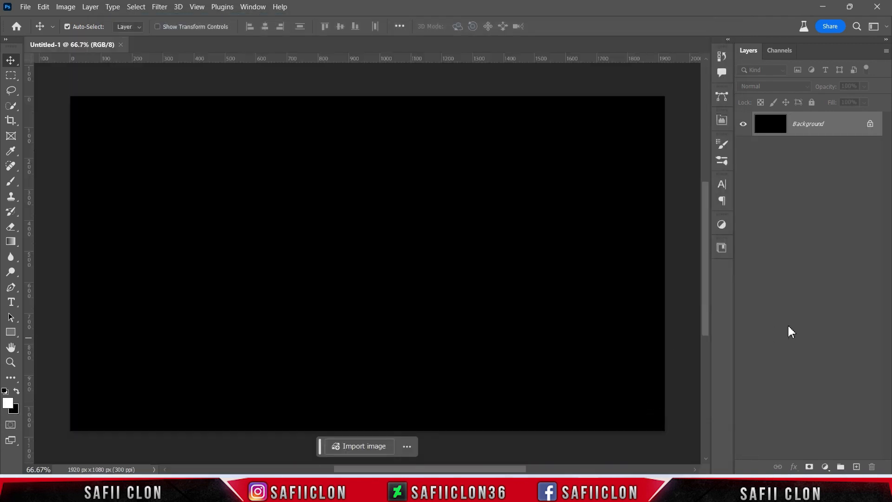
pyautogui.click(826, 467)
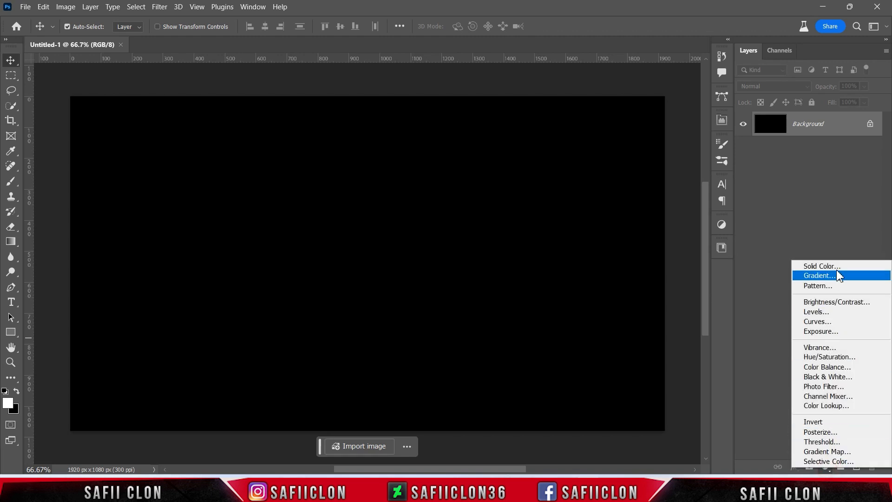
pyautogui.click(835, 266)
pyautogui.moveTo(550, 229); pyautogui.dragTo(493, 279)
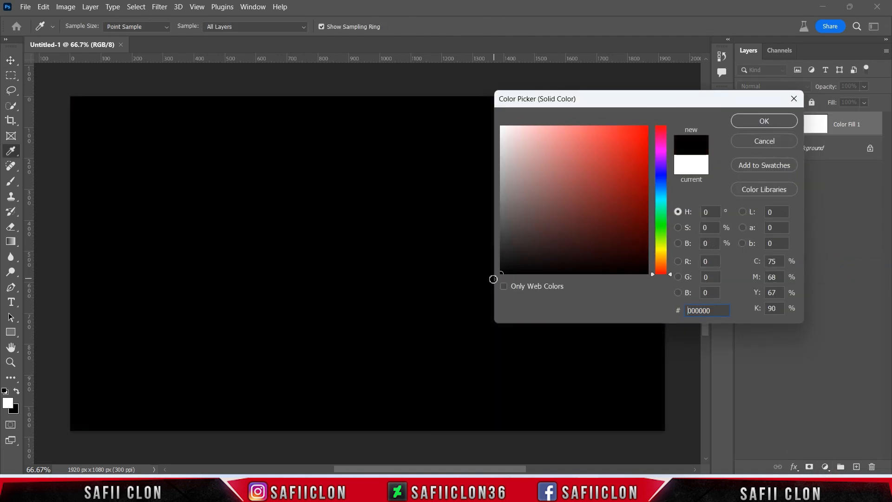
pyautogui.click(766, 124)
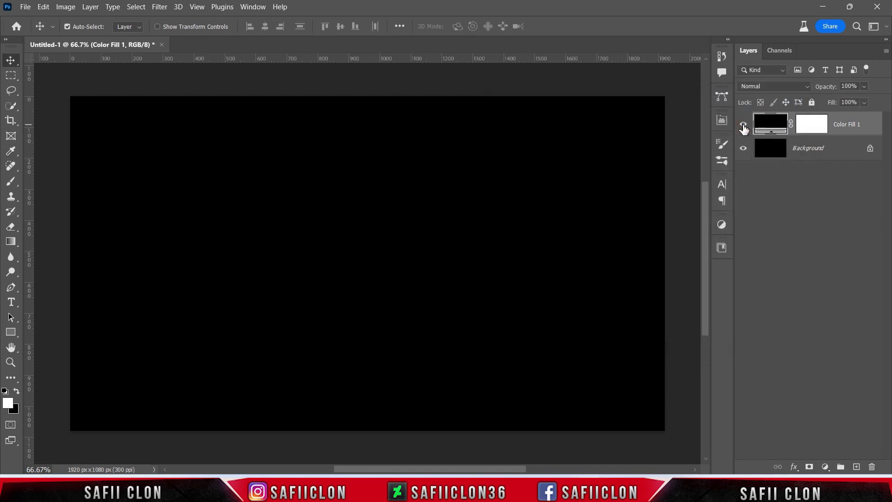
# Open the texture image kiwihug-MS9Tnh3if1o-unsplash.jpg and bring it into the Untitled-1 document as a new layer.
pyautogui.click(25, 7)
pyautogui.click(49, 31)
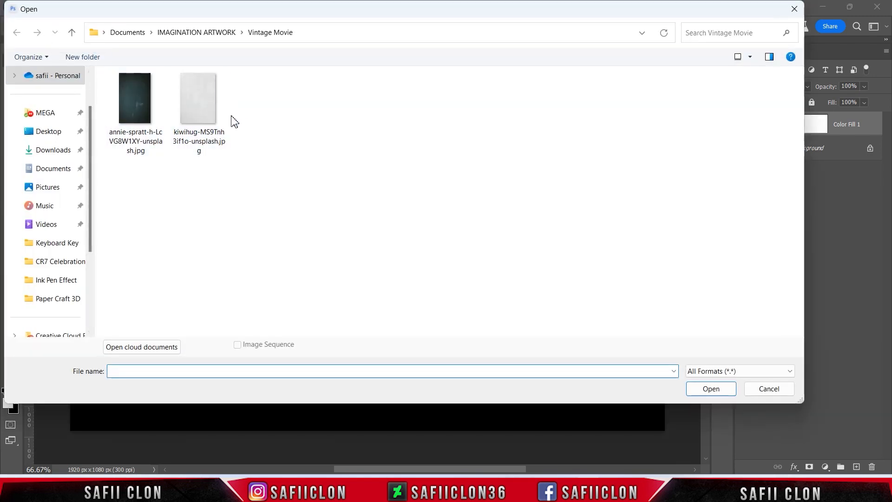
pyautogui.click(199, 117)
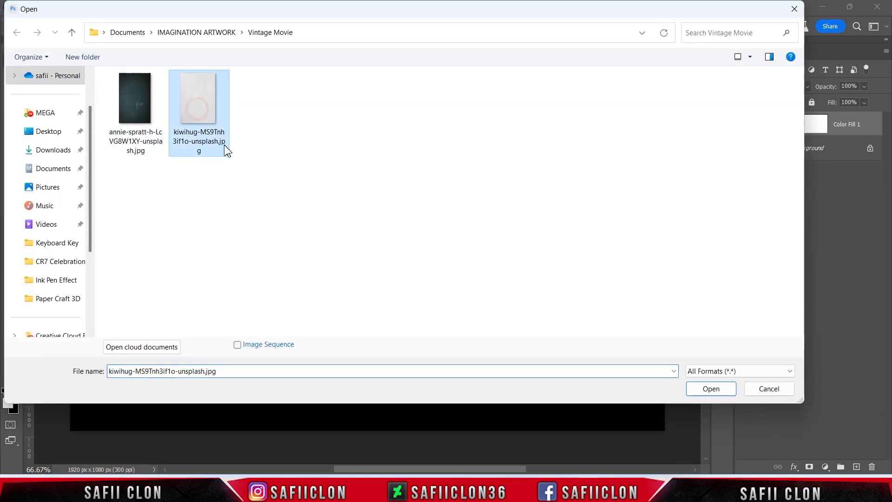
pyautogui.click(729, 388)
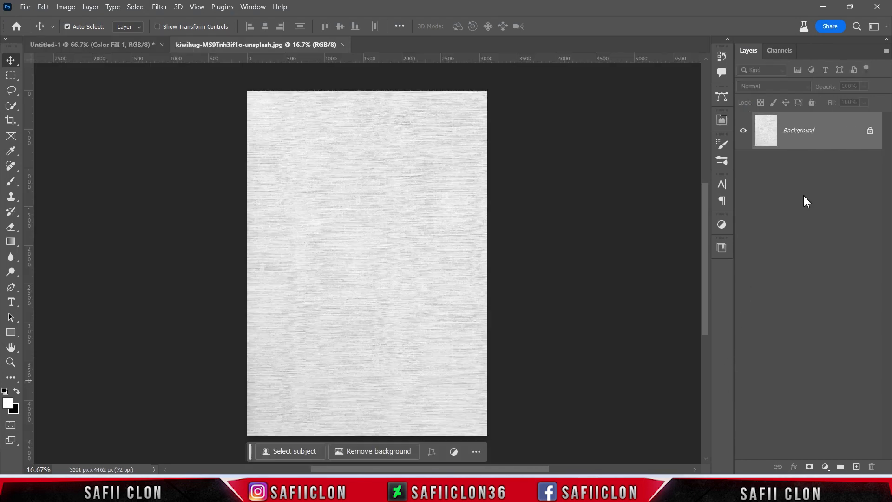
pyautogui.moveTo(834, 138); pyautogui.dragTo(506, 259)
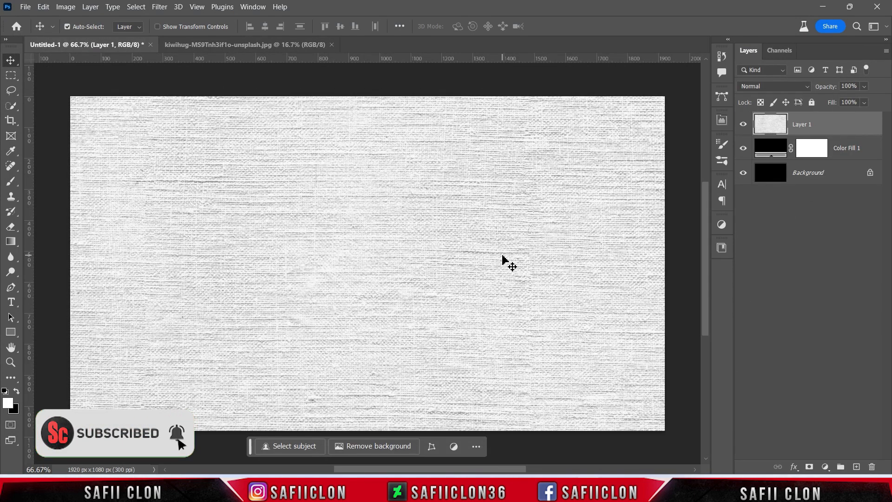
# Rotate the texture layer 90° clockwise and scale it to about 44.33% so it covers the whole canvas.
pyautogui.hotkey('ctrl', '-')
pyautogui.hotkey('ctrl', '-')
pyautogui.hotkey('ctrl', '-')
pyautogui.hotkey('ctrl', 't')
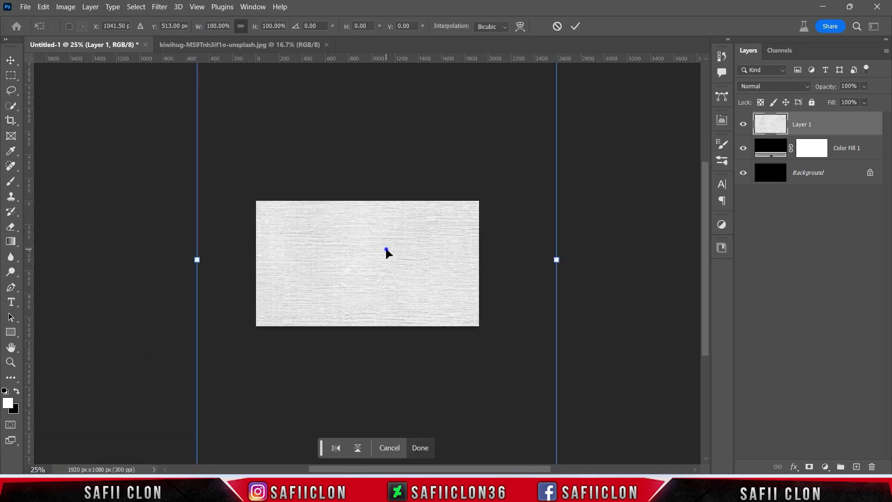
pyautogui.rightClick(385, 251)
pyautogui.click(437, 209)
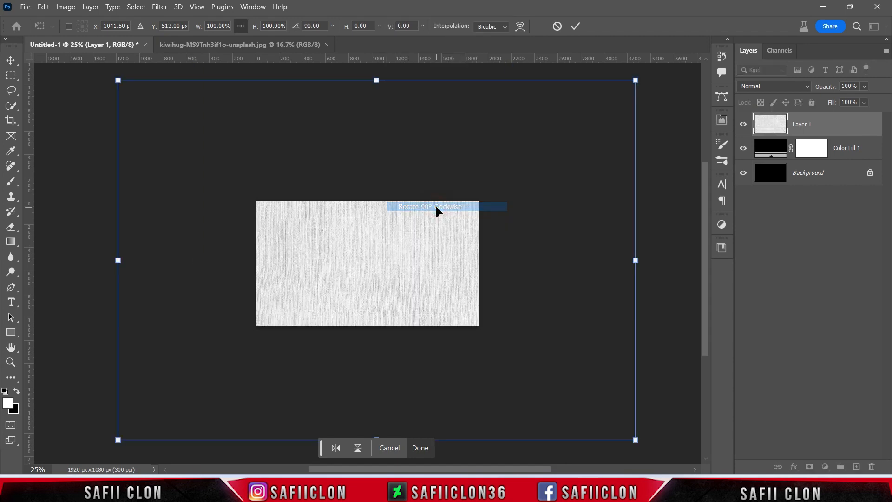
pyautogui.moveTo(118, 82); pyautogui.dragTo(253, 174)
pyautogui.moveTo(497, 175); pyautogui.dragTo(483, 186)
pyautogui.hotkey('ctrl', '+')
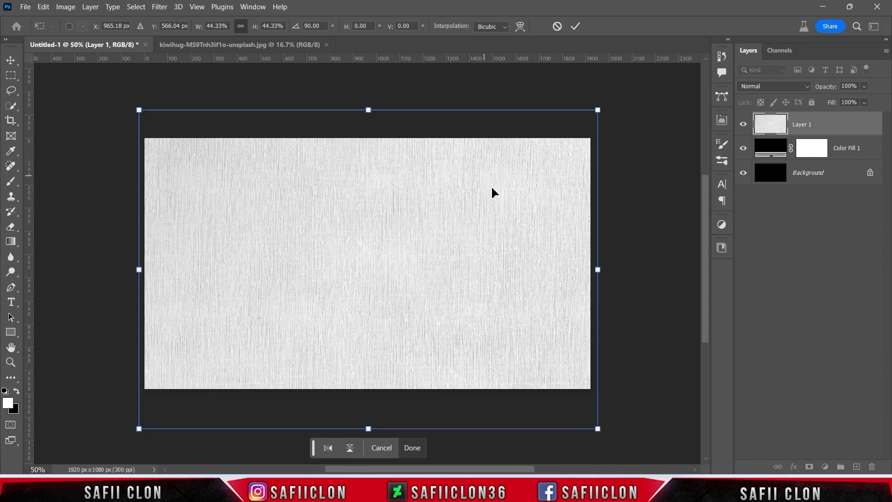
pyautogui.click(575, 26)
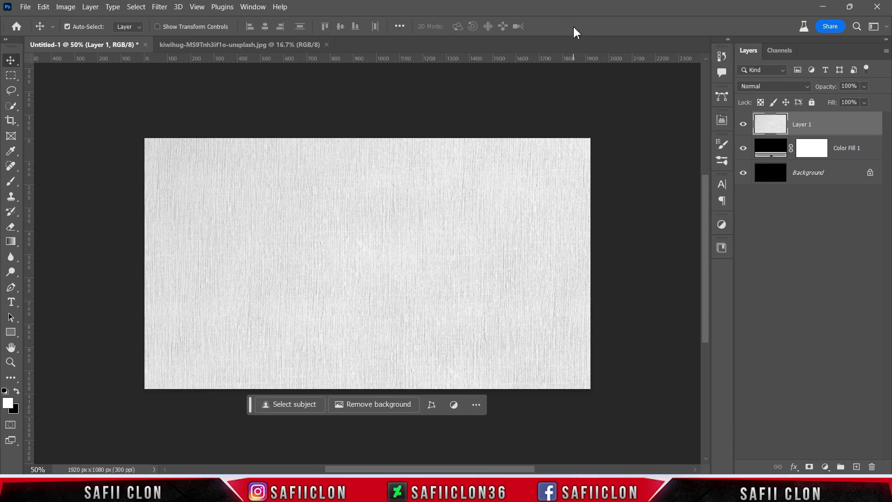
# Set the texture layer's blend mode to Hard Light and its fill to 46%.
pyautogui.click(743, 124)
pyautogui.click(744, 124)
pyautogui.click(779, 86)
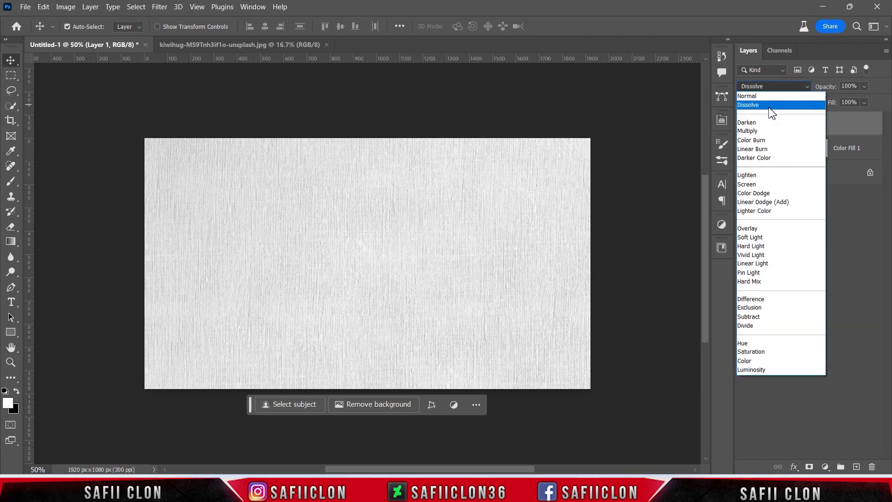
pyautogui.click(753, 250)
pyautogui.click(743, 124)
pyautogui.click(743, 124)
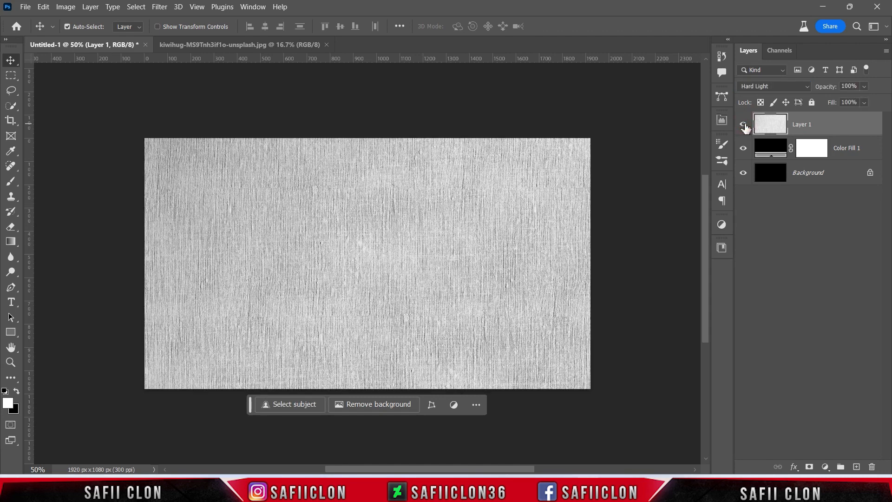
pyautogui.click(864, 102)
pyautogui.moveTo(849, 114); pyautogui.dragTo(847, 115)
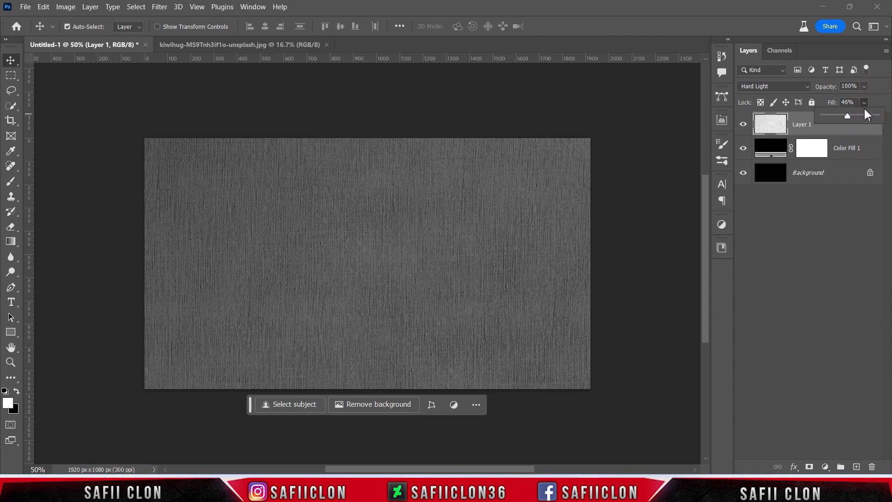
pyautogui.click(864, 102)
# Add a Levels adjustment with input levels 46, 0.97 and 208, lower the white output level slightly, and compare before and after.
pyautogui.click(825, 466)
pyautogui.click(822, 311)
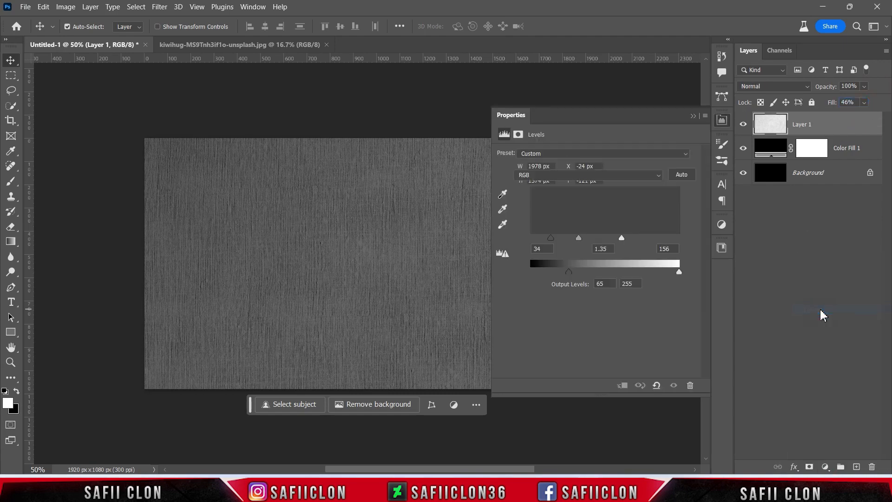
pyautogui.moveTo(534, 240); pyautogui.dragTo(557, 237)
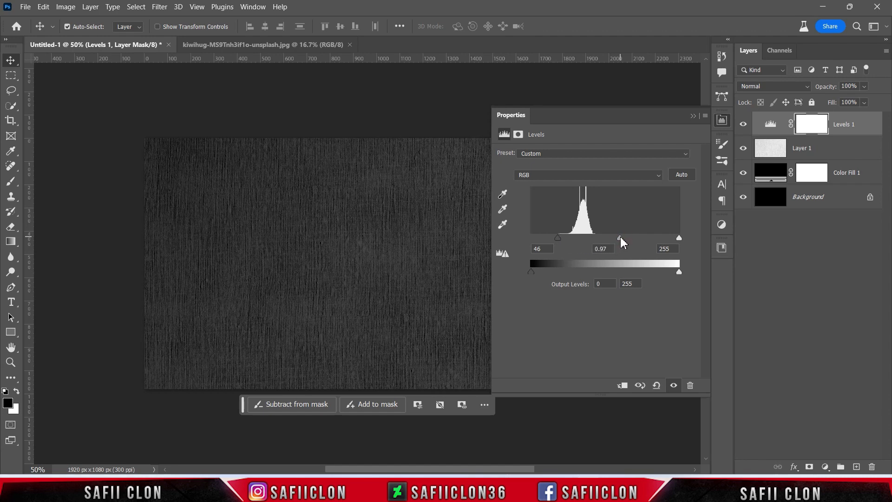
pyautogui.moveTo(679, 238); pyautogui.dragTo(655, 237)
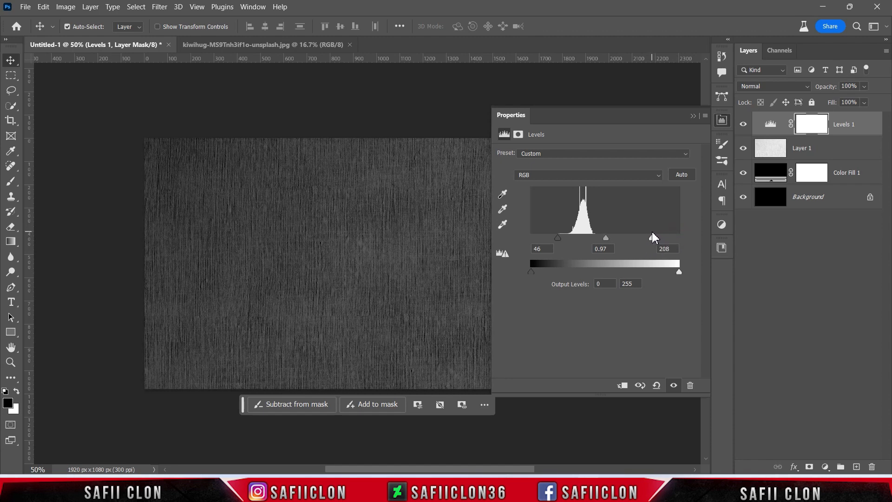
pyautogui.moveTo(679, 272); pyautogui.dragTo(668, 272)
pyautogui.click(693, 115)
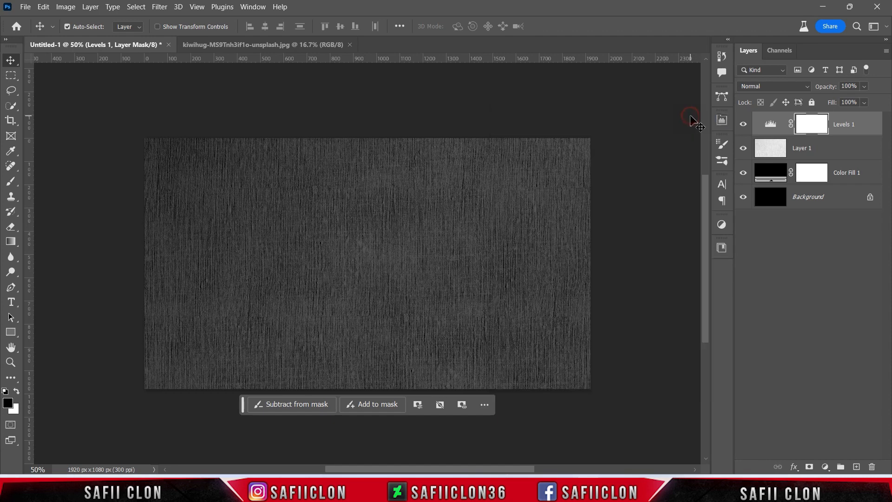
pyautogui.click(744, 125)
pyautogui.click(744, 125)
pyautogui.click(744, 125)
pyautogui.click(744, 125)
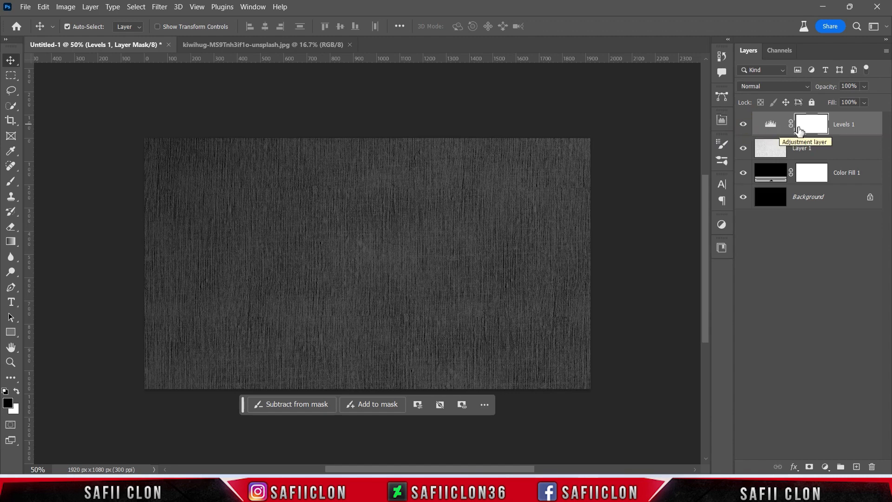
# Group the Levels, texture and black fill layers into a group named BACKGROUND.
pyautogui.click(870, 121)
pyautogui.keyDown('shift'); pyautogui.click(857, 180); pyautogui.keyUp('shift')
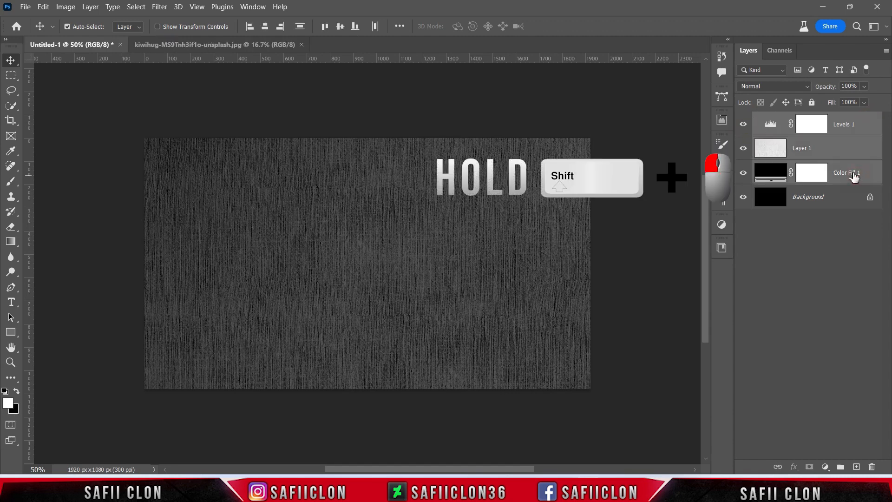
pyautogui.rightClick(848, 166)
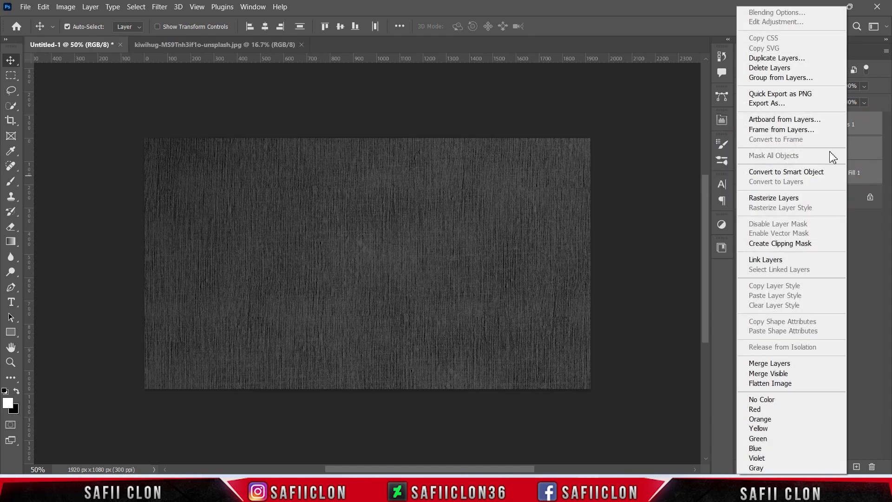
pyautogui.click(771, 78)
pyautogui.write('BACKGR')
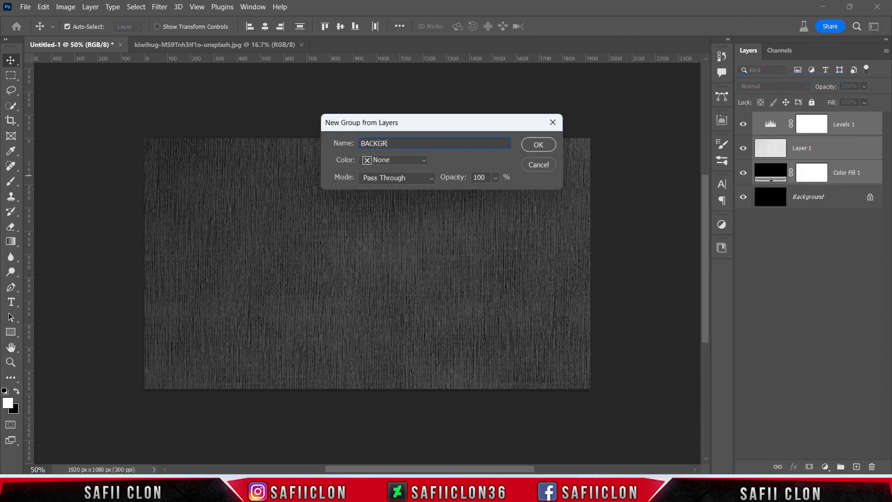
pyautogui.write('OUND')
pyautogui.click(539, 144)
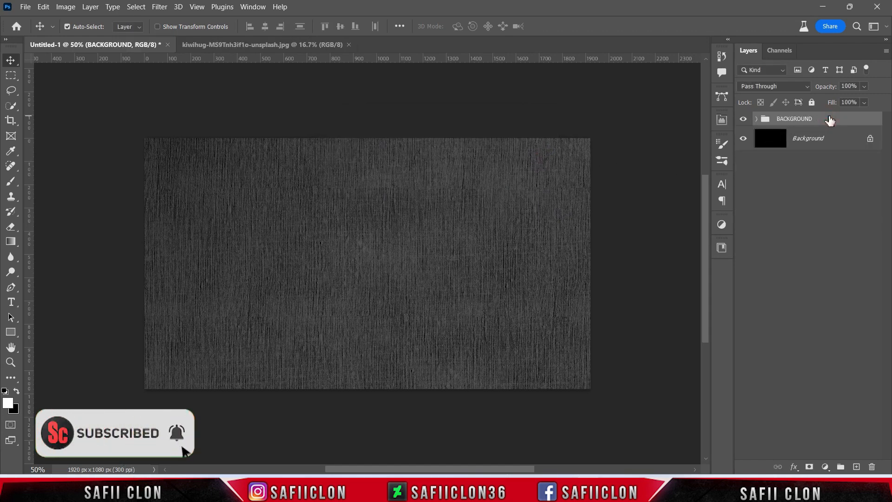
# Stamp the visible layers into a new merged layer named BG BLUR and hide the BACKGROUND group.
pyautogui.hotkey('ctrl', 'shift', 'alt', 'e')
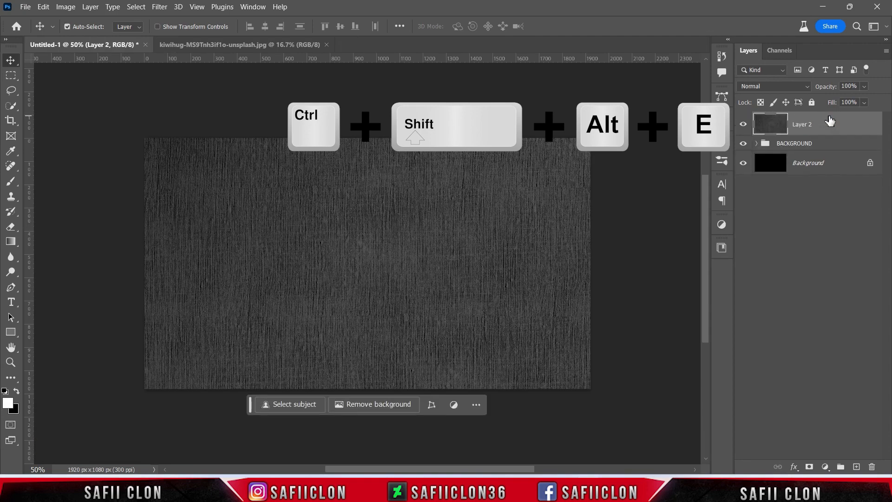
pyautogui.click(743, 144)
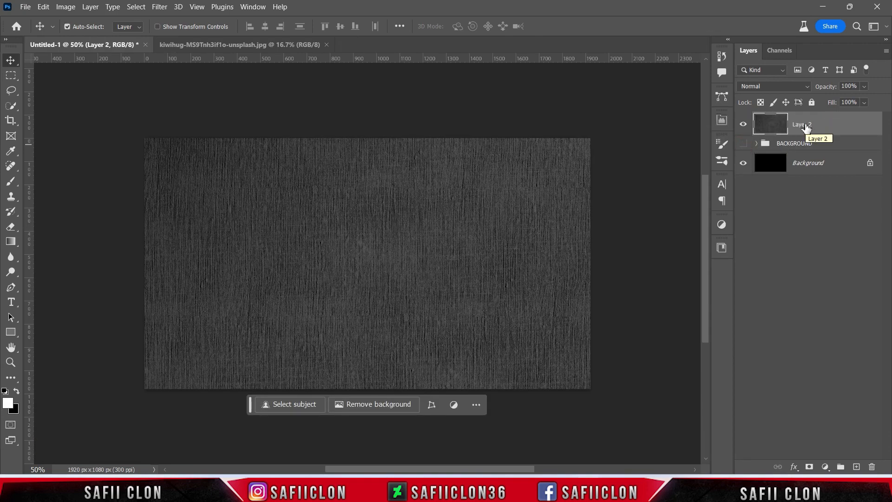
pyautogui.doubleClick(803, 124)
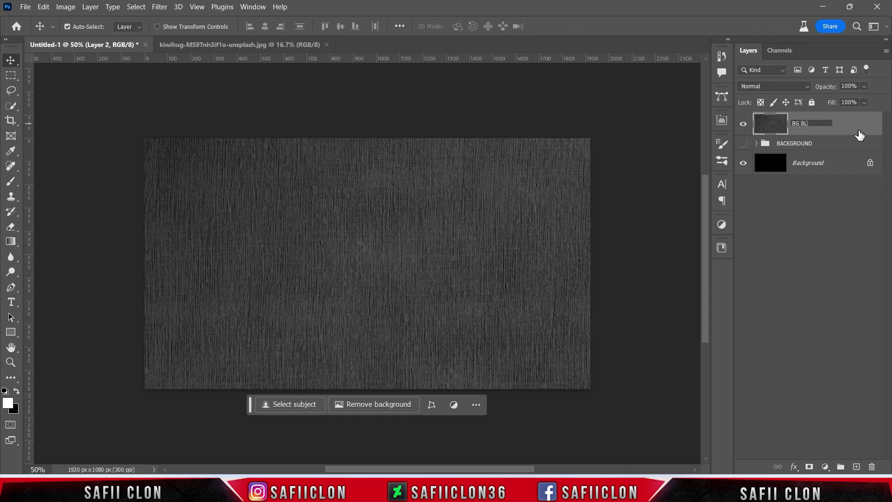
pyautogui.press('Return')
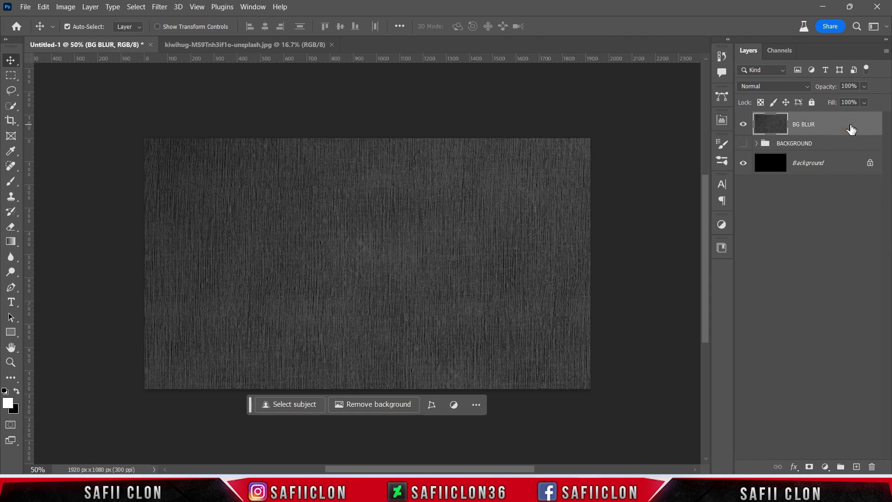
# Apply a Gaussian Blur with a 1.1 pixel radius to the BG BLUR layer.
pyautogui.click(159, 6)
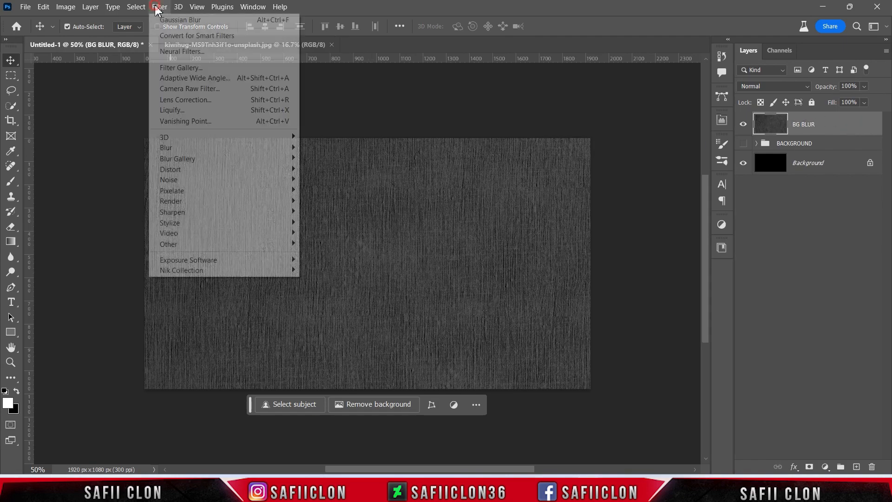
pyautogui.moveTo(255, 151)
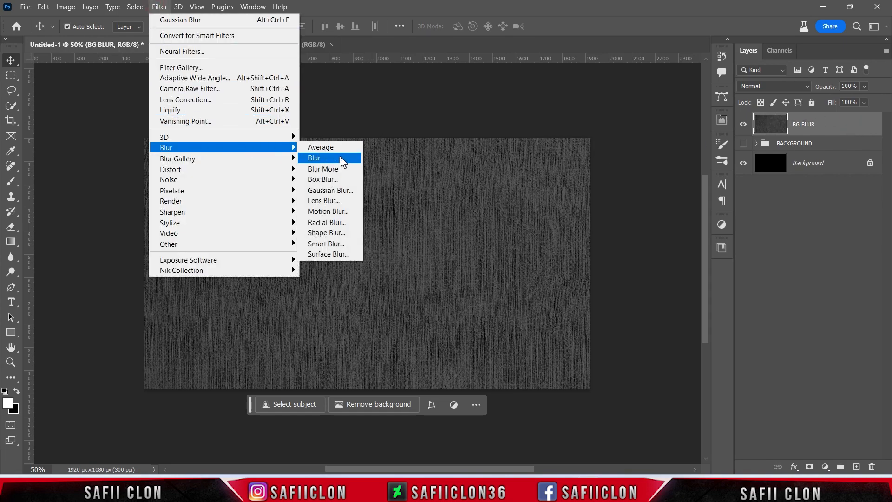
pyautogui.click(345, 191)
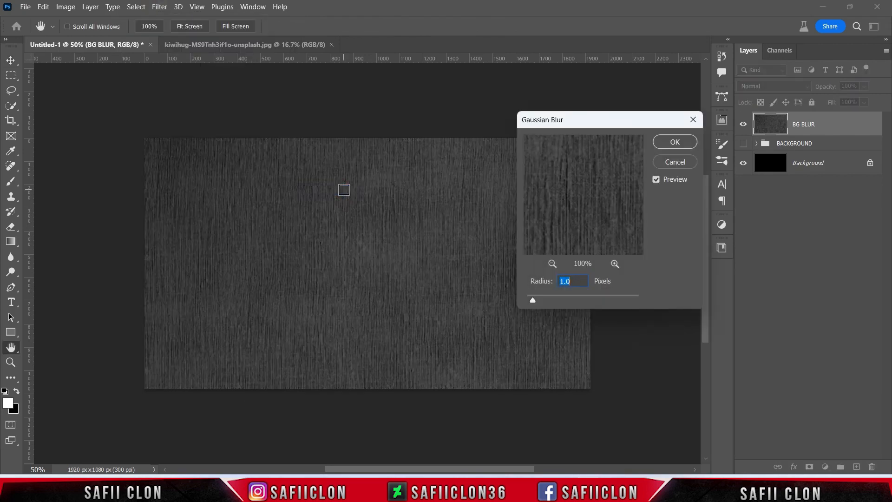
pyautogui.moveTo(533, 301)
pyautogui.mouseDown()
pyautogui.moveTo(561, 299)
pyautogui.moveTo(534, 297)
pyautogui.mouseUp()
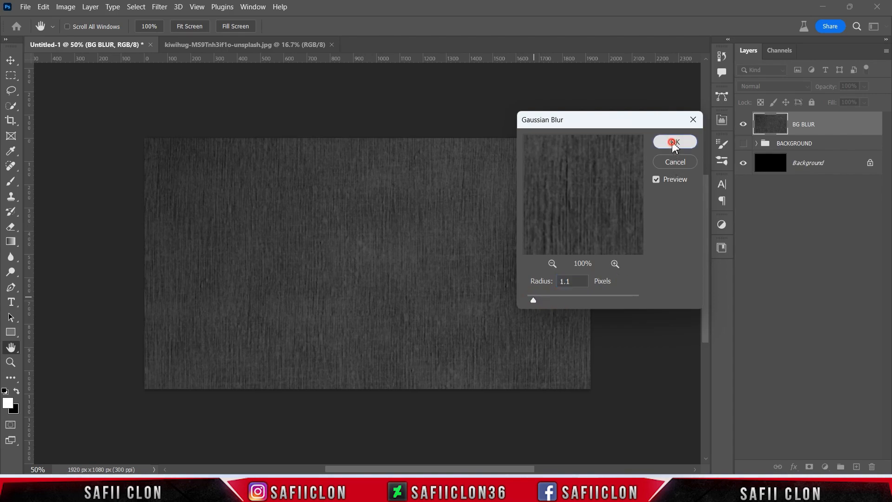
pyautogui.click(673, 141)
pyautogui.press('v')
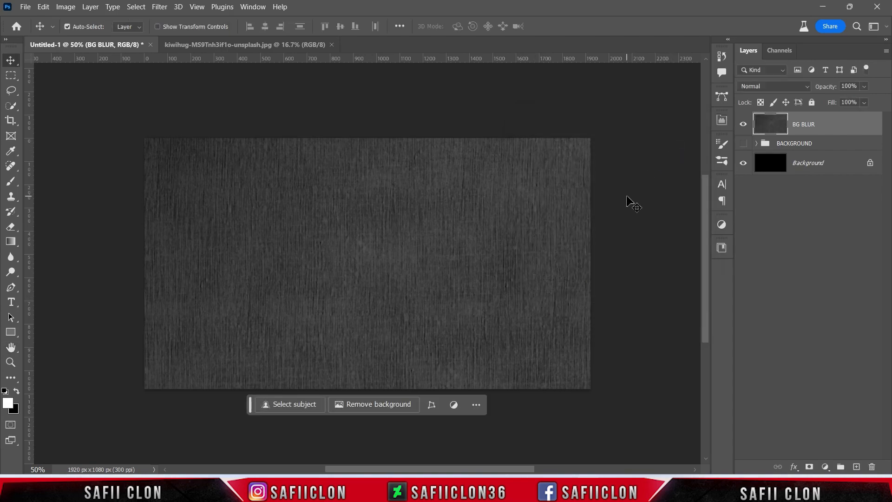
# Set the Horizontal Type tool to the Portia font in Regular style with the white text colour ffffff.
pyautogui.hotkey('ctrl', '+')
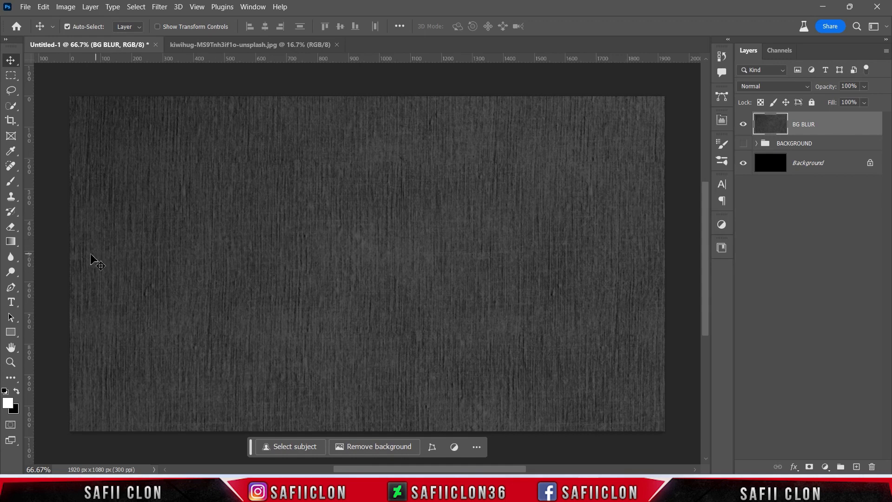
pyautogui.moveTo(12, 303); pyautogui.dragTo(46, 297)
pyautogui.click(167, 27)
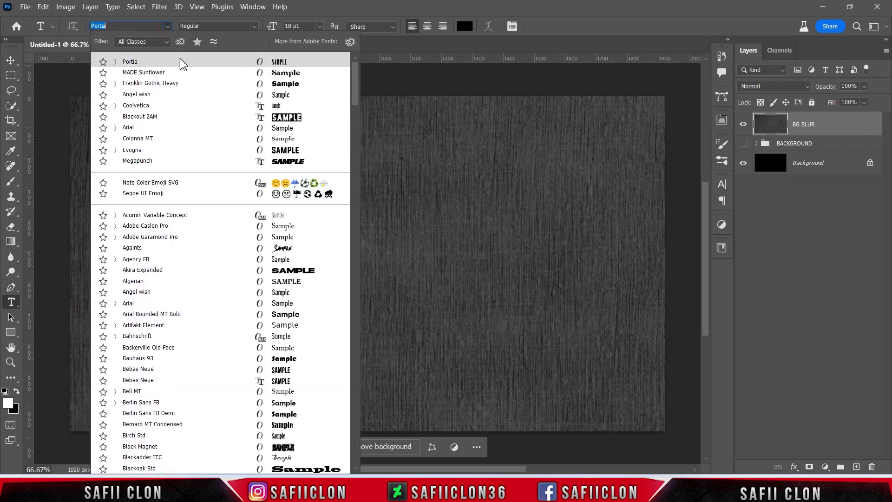
pyautogui.click(170, 66)
pyautogui.click(254, 27)
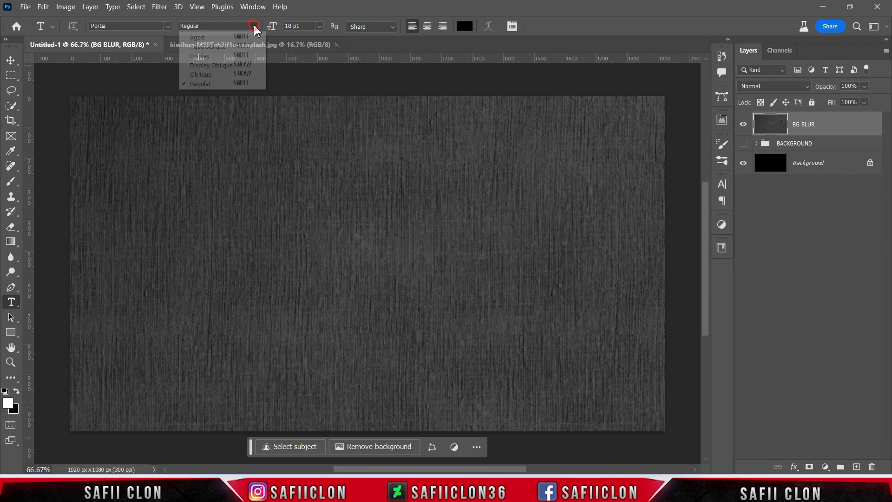
pyautogui.click(204, 84)
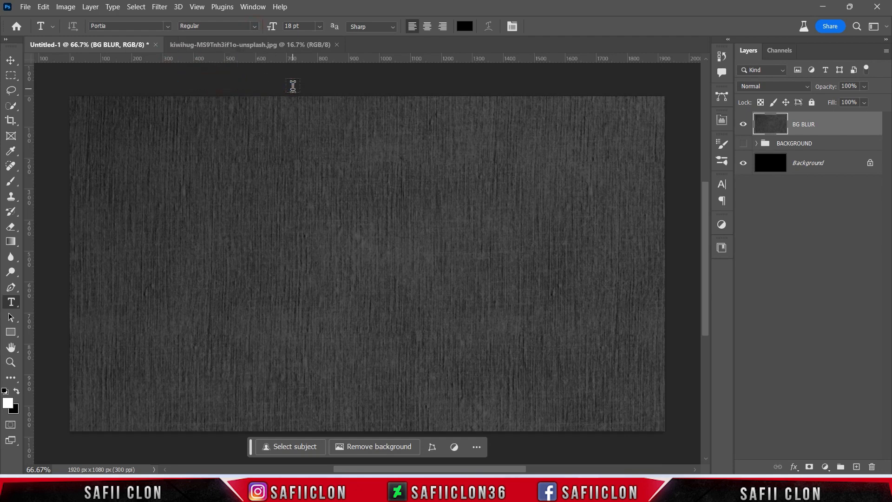
pyautogui.click(465, 26)
pyautogui.write('ffffff')
pyautogui.click(754, 121)
# Add a point text reading VINTAGE on the canvas.
pyautogui.click(259, 248)
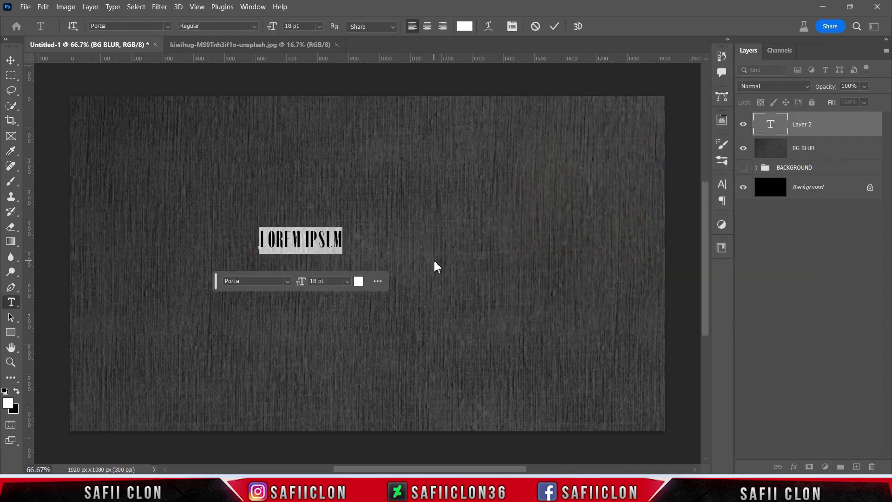
pyautogui.write('VINTAGE')
# Set the tracking of the whole word VINTAGE to 0 and commit the text.
pyautogui.moveTo(313, 240); pyautogui.dragTo(259, 239)
pyautogui.click(253, 6)
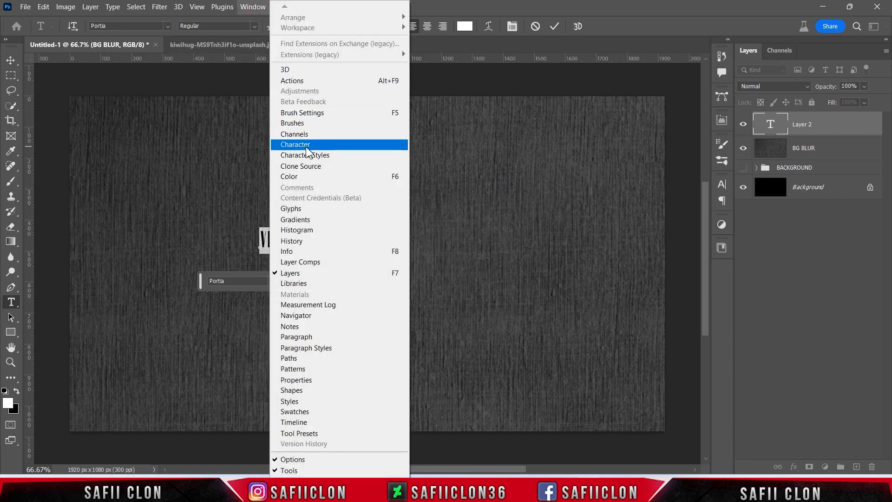
pyautogui.click(309, 148)
pyautogui.click(660, 228)
pyautogui.moveTo(660, 227); pyautogui.dragTo(660, 229)
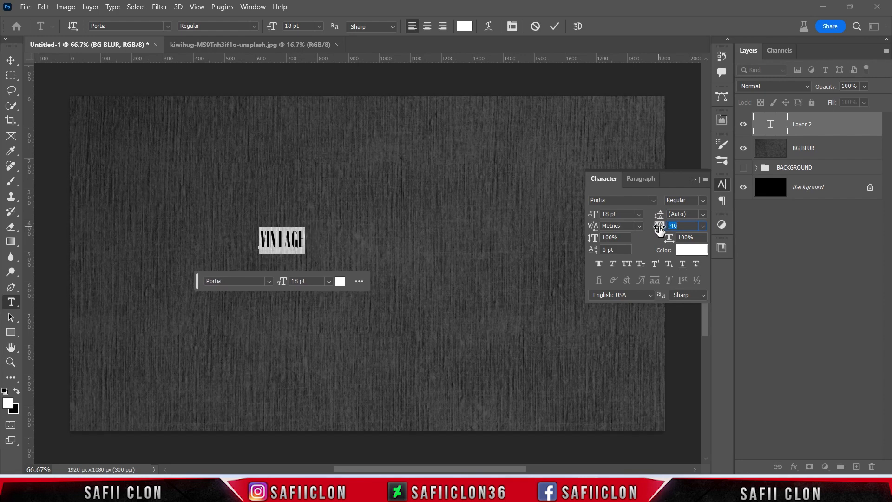
pyautogui.write('0')
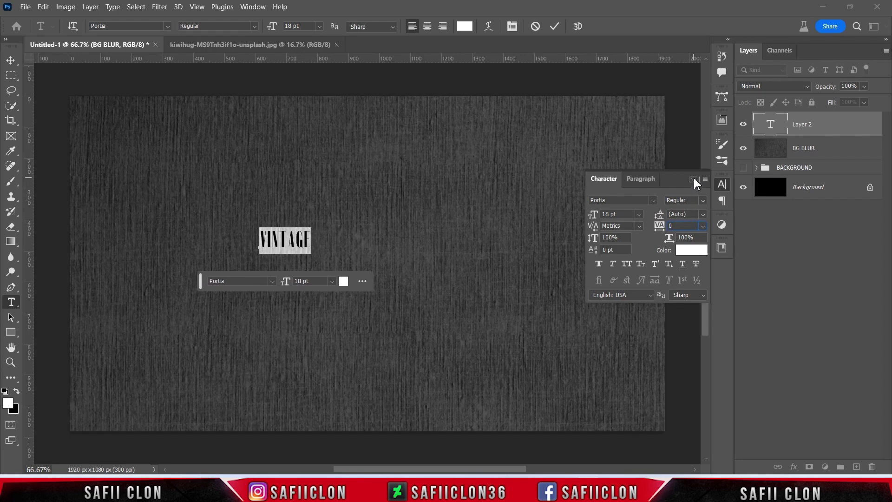
pyautogui.click(693, 179)
pyautogui.click(555, 27)
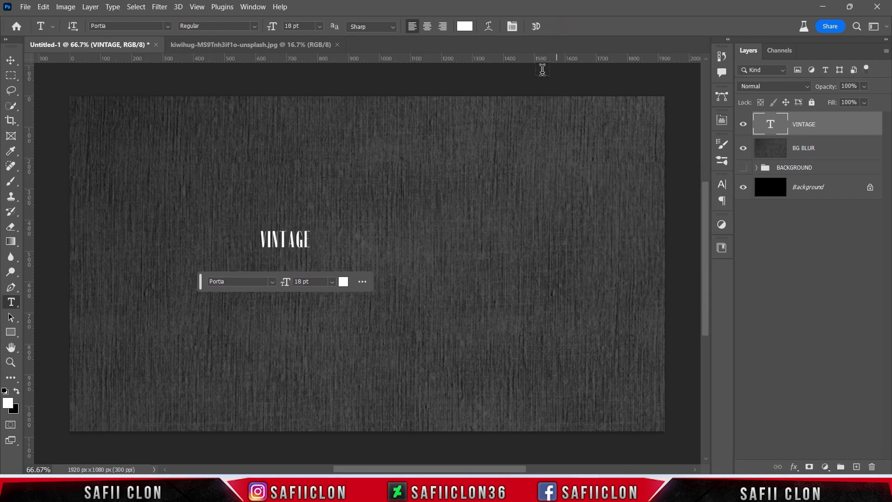
# Scale the VINTAGE text proportionally to 855% and centre it on the canvas at X 960 px, Y 540 px.
pyautogui.hotkey('ctrl', 't')
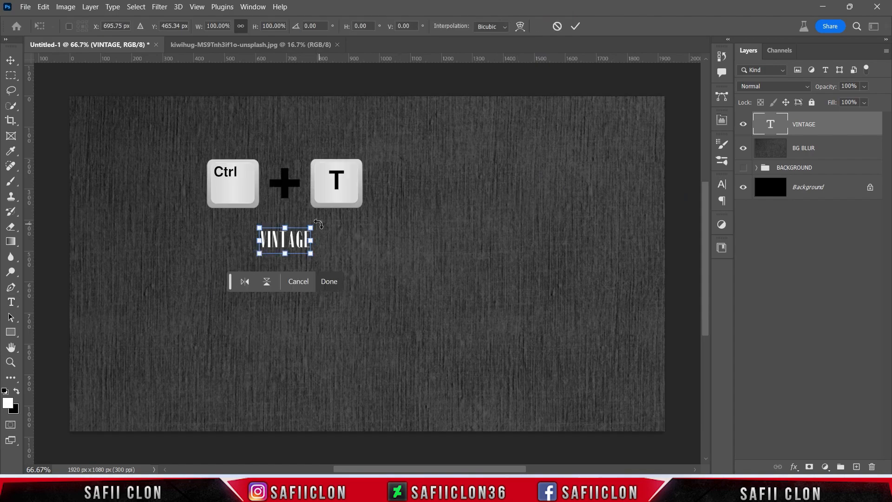
pyautogui.moveTo(313, 231); pyautogui.dragTo(460, 156)
pyautogui.moveTo(378, 232); pyautogui.dragTo(462, 257)
pyautogui.moveTo(541, 174); pyautogui.dragTo(587, 152)
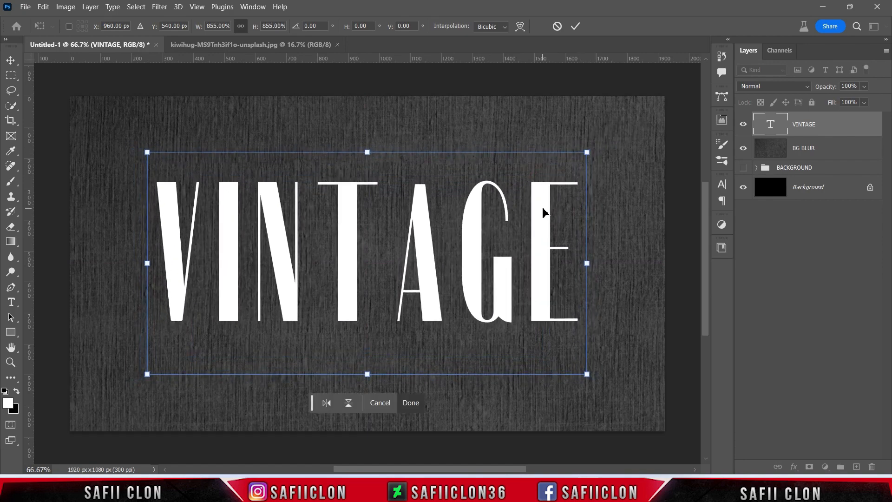
pyautogui.click(575, 26)
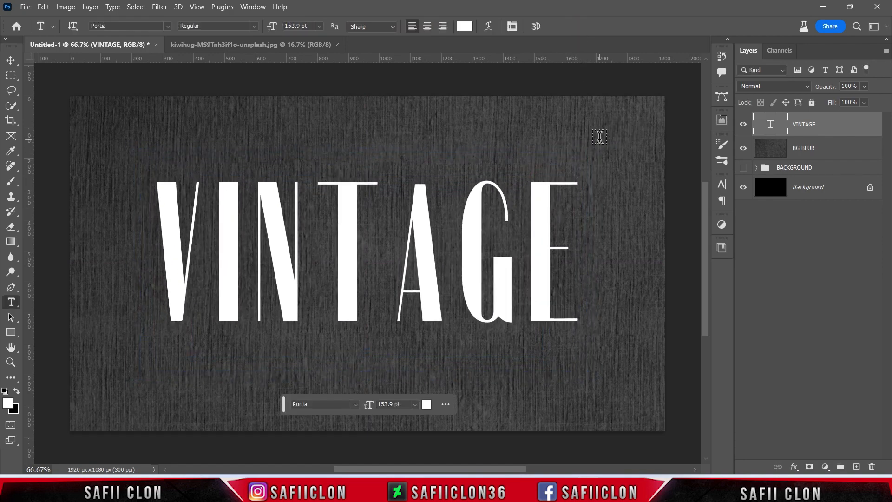
# Convert the VINTAGE text layer to a smart object and duplicate it within the document.
pyautogui.rightClick(823, 124)
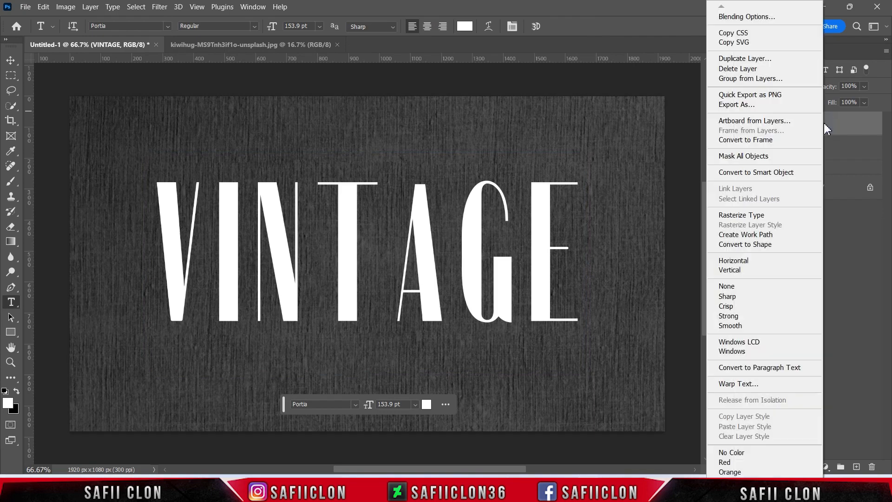
pyautogui.click(765, 172)
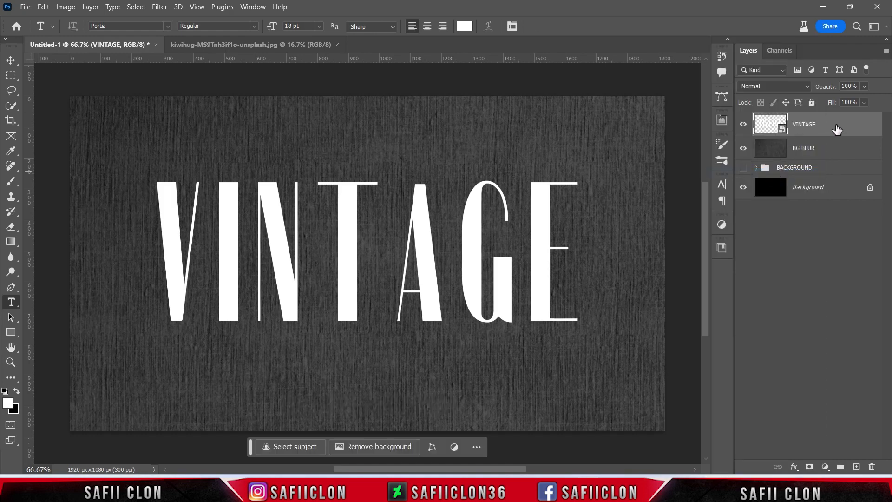
pyautogui.rightClick(825, 126)
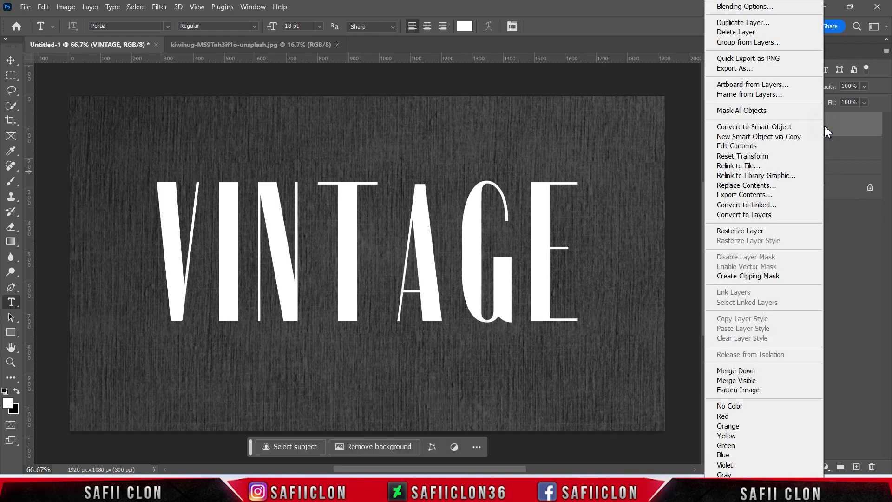
pyautogui.click(743, 22)
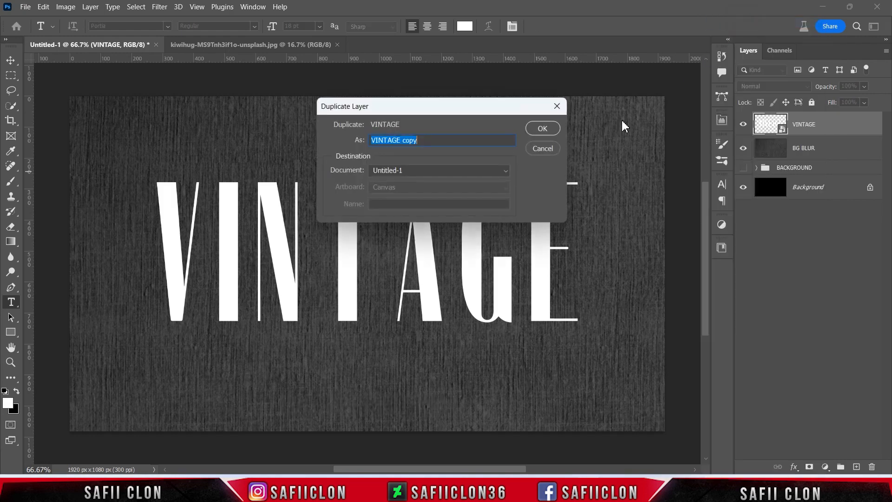
pyautogui.click(550, 132)
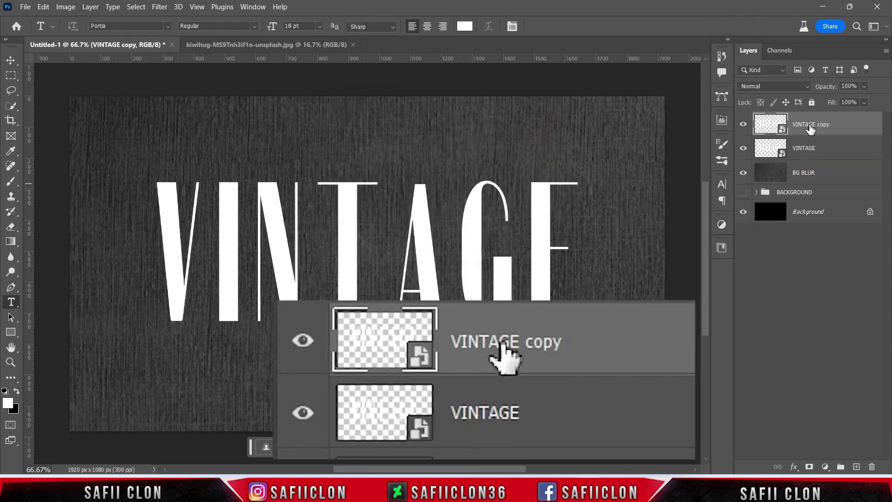
# Rename the VINTAGE copy layer 3D and place it hidden directly beneath the VINTAGE layer.
pyautogui.doubleClick(809, 129)
pyautogui.write('3D')
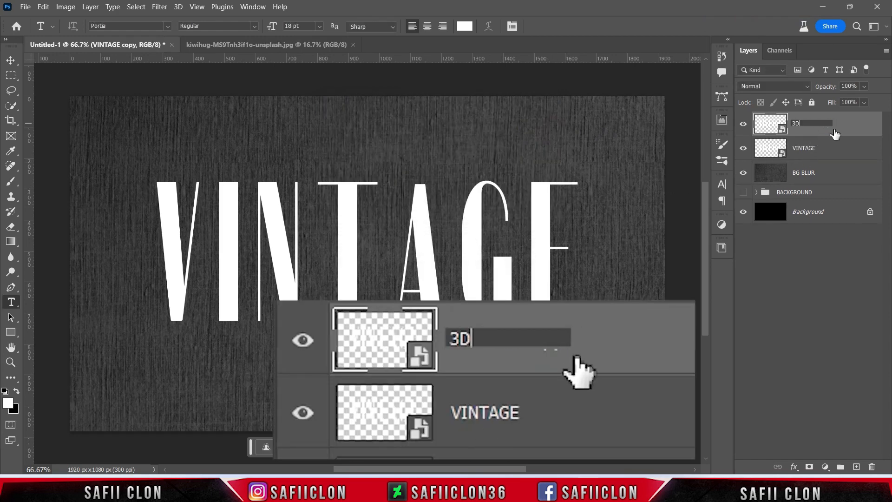
pyautogui.press('Return')
pyautogui.moveTo(820, 124); pyautogui.dragTo(817, 160)
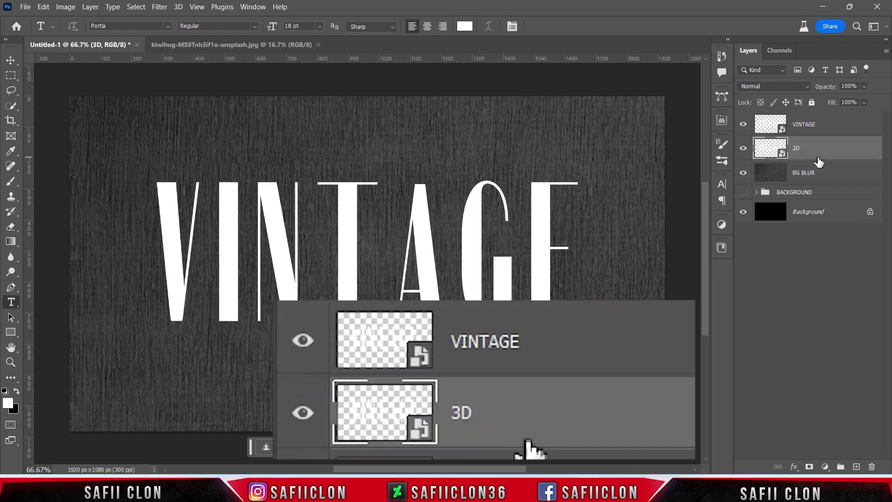
pyautogui.click(743, 148)
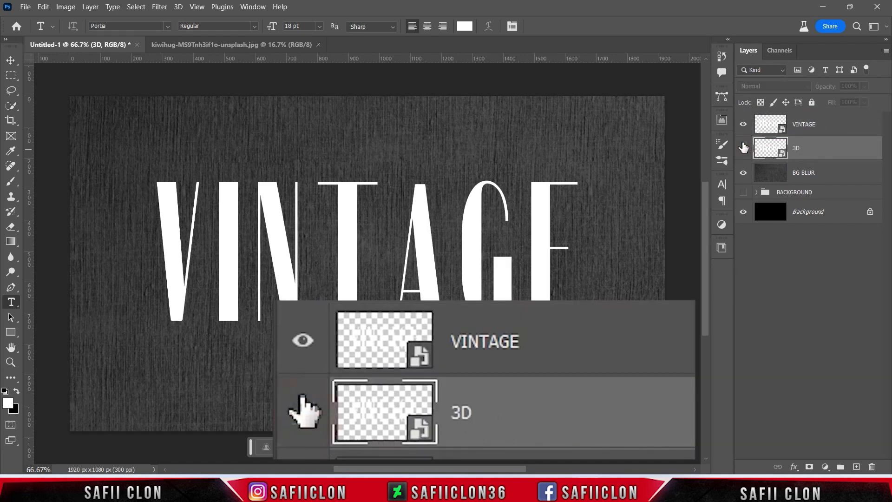
# Add a Color Overlay layer style with Normal blend mode to the VINTAGE layer.
pyautogui.click(833, 129)
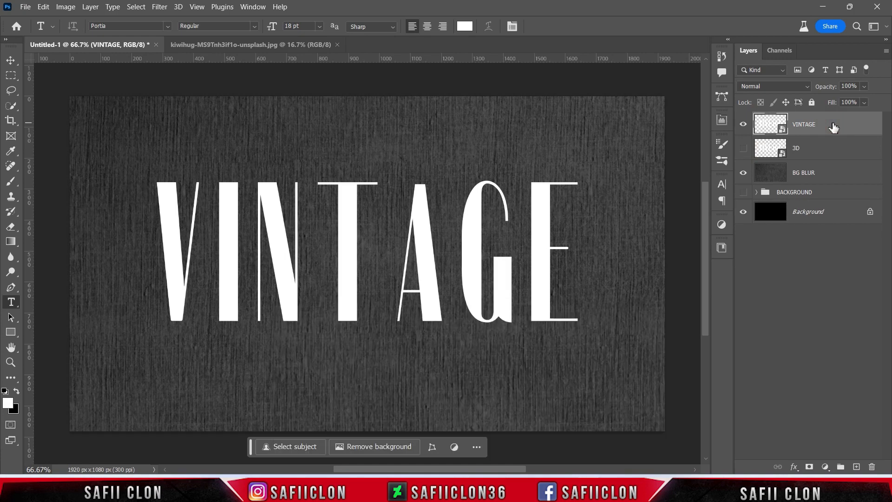
pyautogui.rightClick(832, 124)
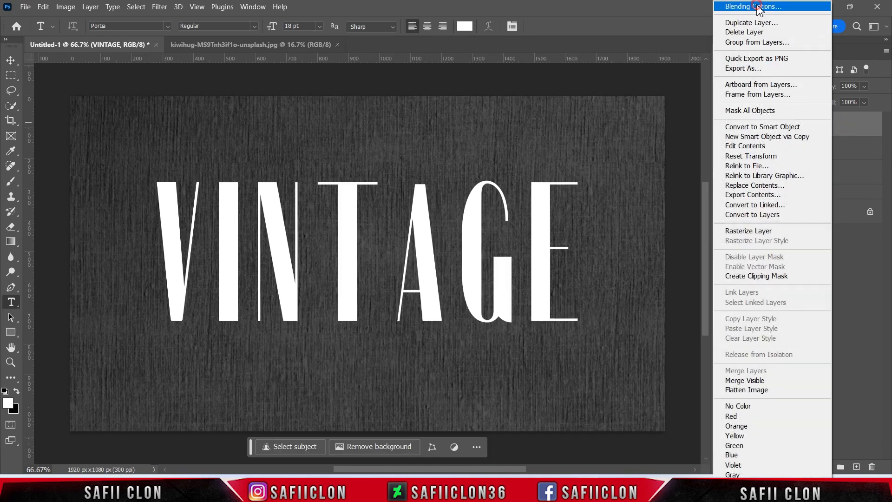
pyautogui.click(758, 7)
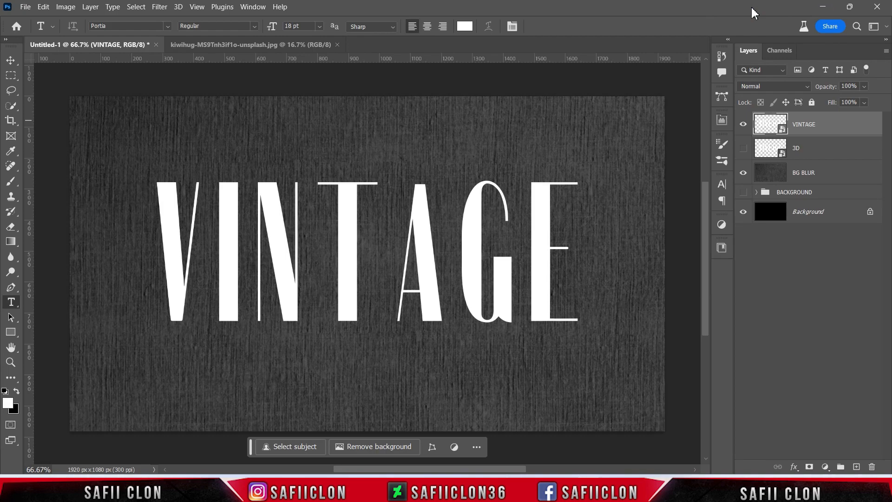
pyautogui.moveTo(508, 97); pyautogui.dragTo(667, 91)
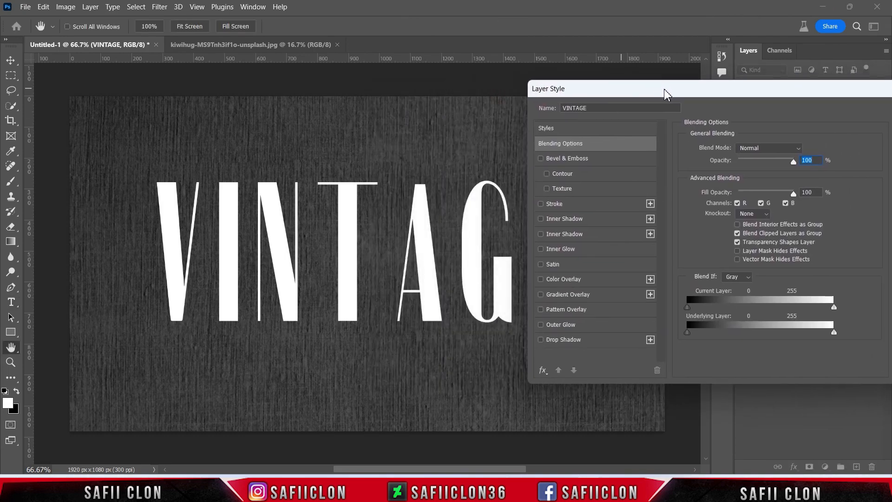
pyautogui.click(580, 278)
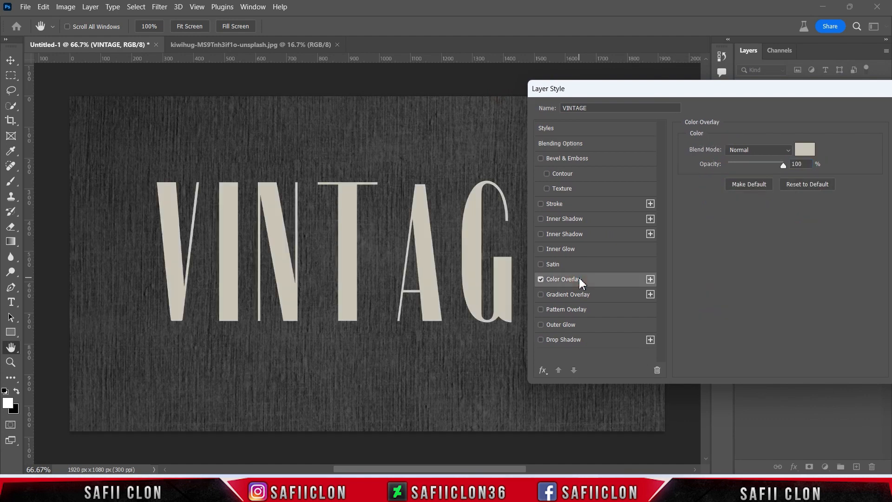
pyautogui.click(769, 151)
pyautogui.click(765, 159)
# Set the Color Overlay colour to the light beige d3cfc2 and apply the layer style.
pyautogui.click(804, 150)
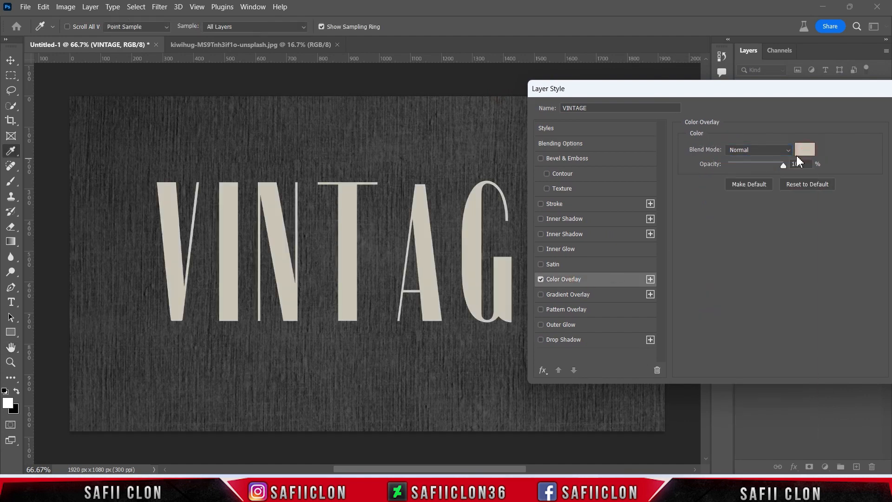
pyautogui.click(805, 149)
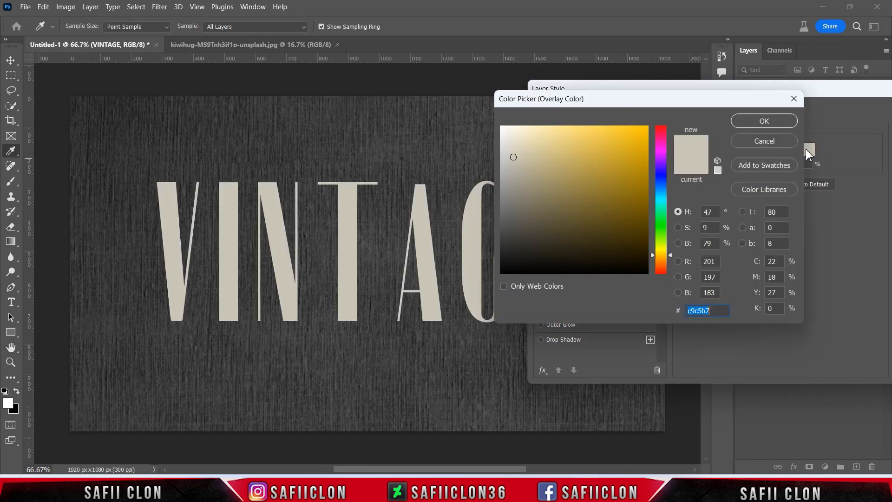
pyautogui.moveTo(513, 158); pyautogui.dragTo(512, 151)
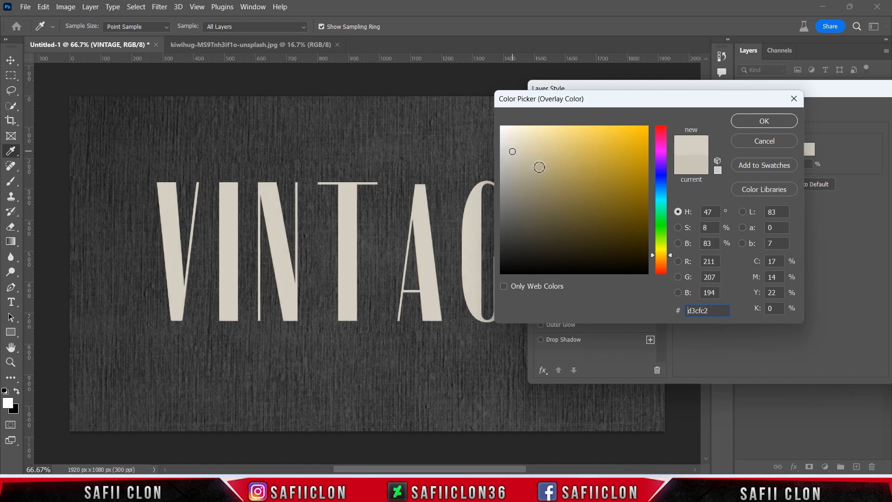
pyautogui.click(771, 120)
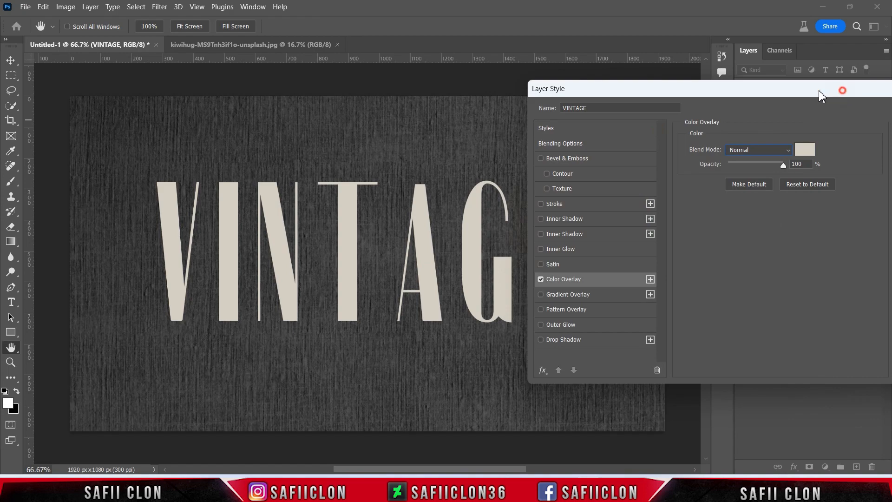
pyautogui.moveTo(842, 91); pyautogui.dragTo(584, 112)
pyautogui.click(686, 133)
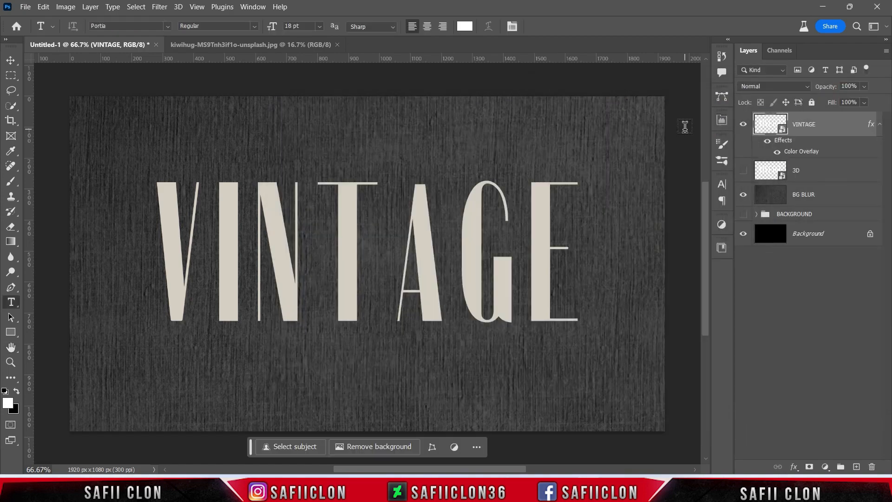
# Hide the VINTAGE layer and make the 3D layer visible and active.
pyautogui.click(743, 126)
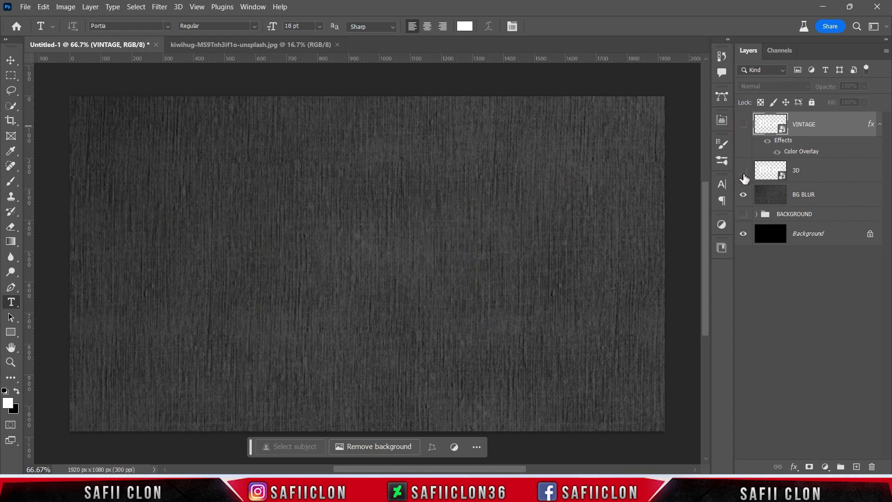
pyautogui.click(743, 172)
pyautogui.click(826, 175)
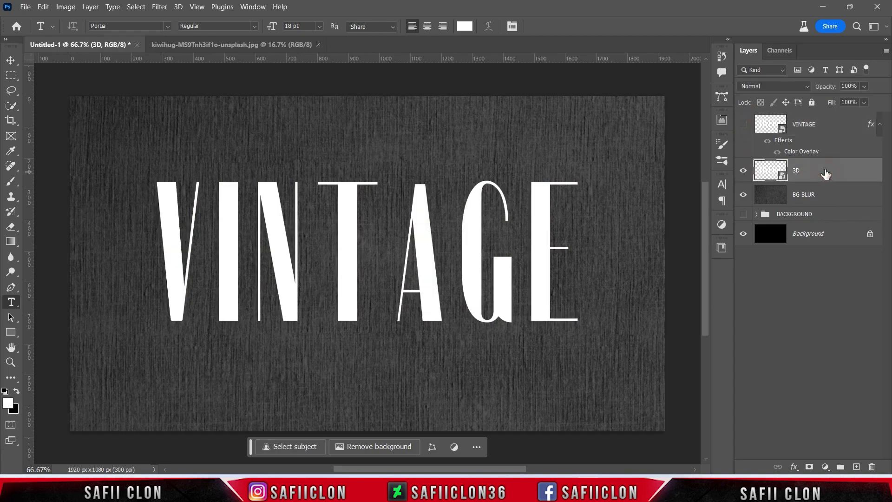
# Duplicate the 3D layer within the document under the name 3D copy.
pyautogui.rightClick(818, 171)
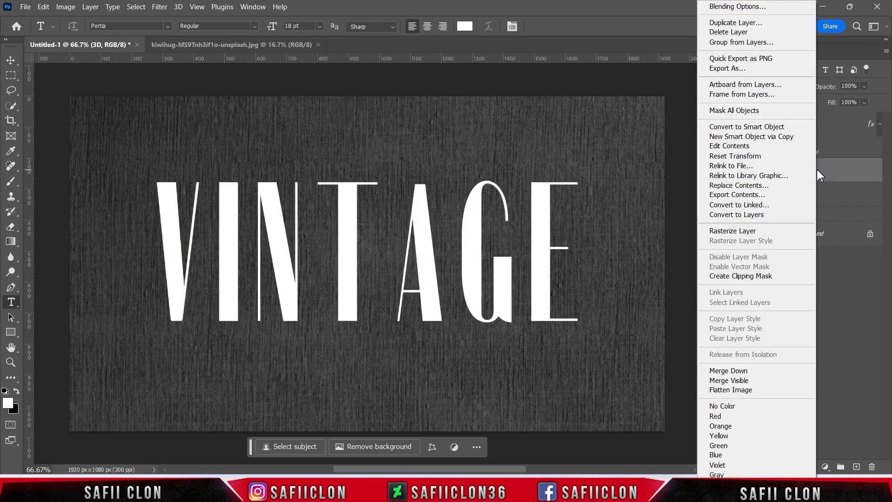
pyautogui.click(724, 24)
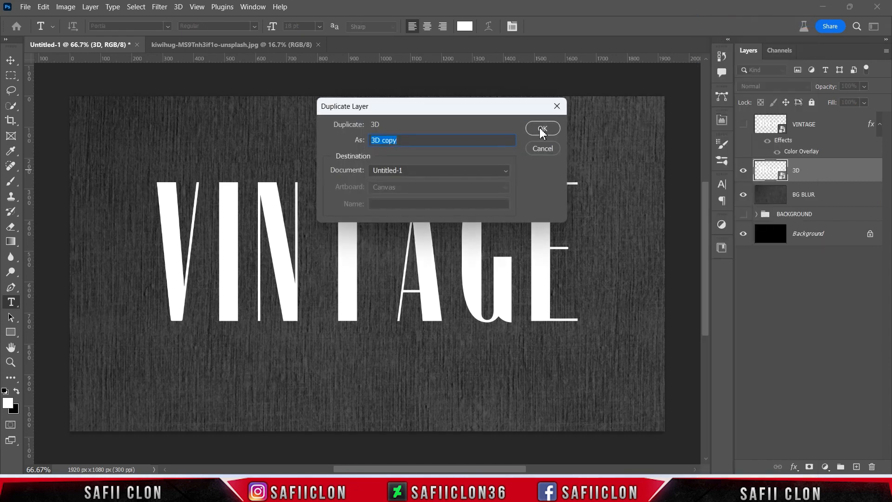
pyautogui.click(542, 127)
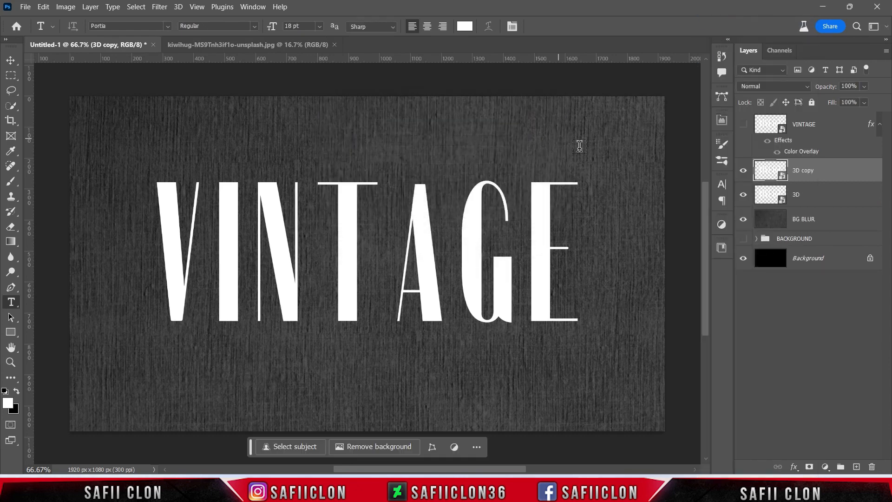
# Rasterize the 3D copy layer.
pyautogui.click(831, 170)
pyautogui.rightClick(832, 167)
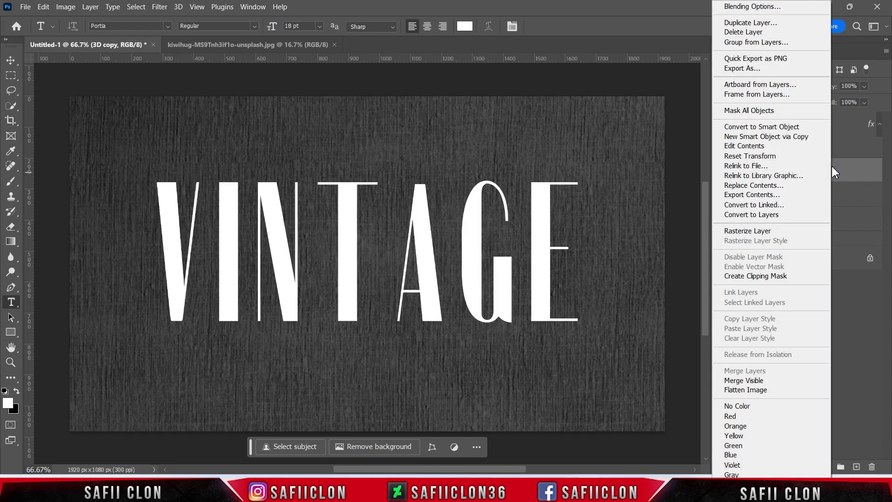
pyautogui.click(745, 232)
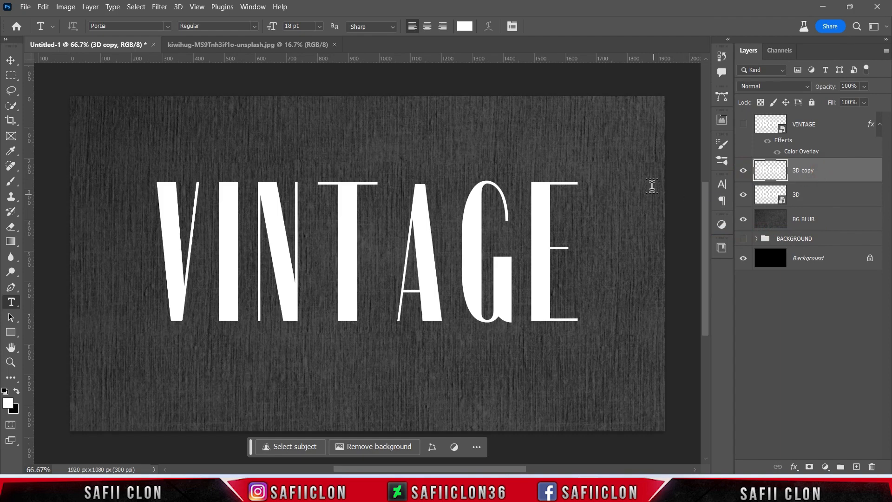
# Free-transform the 3D copy layer, nudging it 1.5 px to the right and 1.5 px down, and apply the transform.
pyautogui.hotkey('ctrl', 't')
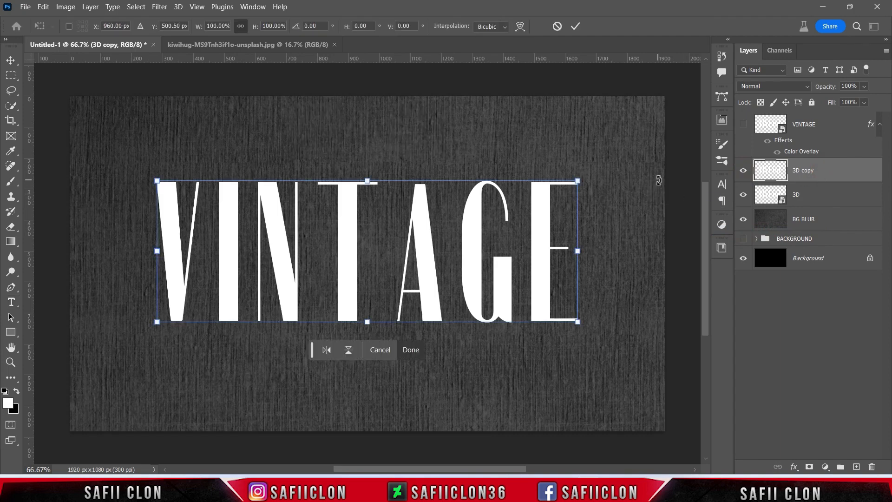
pyautogui.click(634, 490)
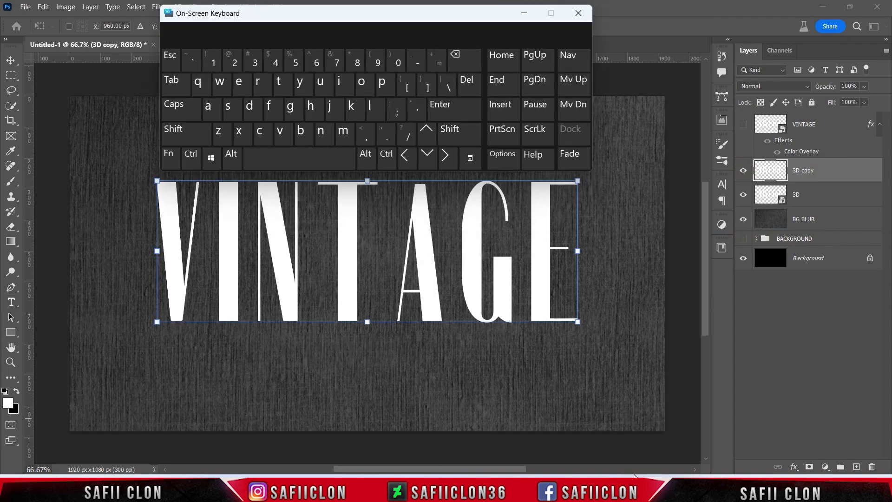
pyautogui.click(613, 146)
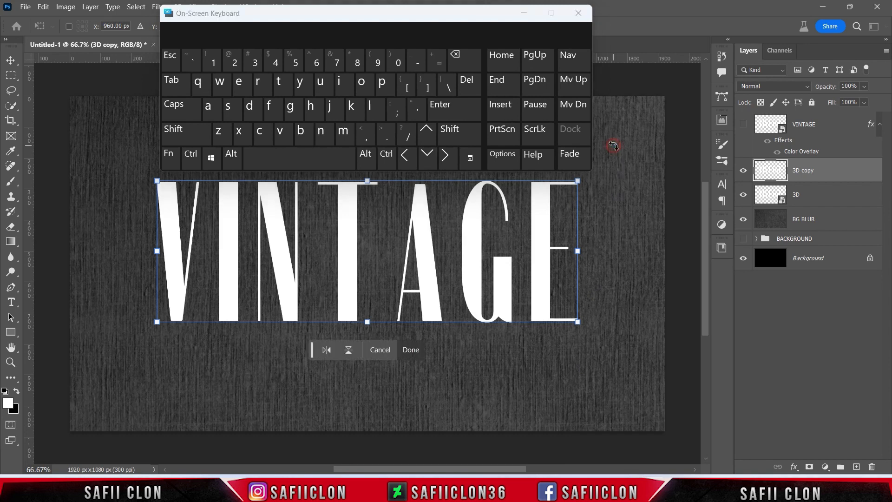
pyautogui.click(448, 158)
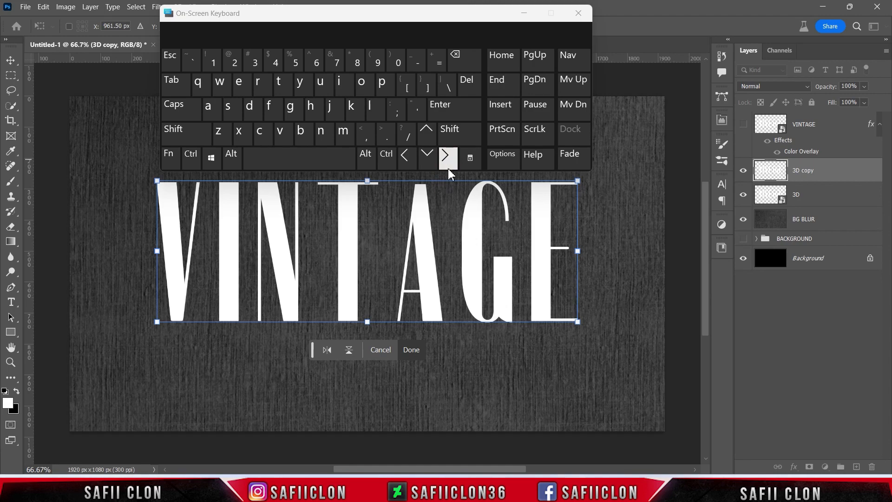
pyautogui.click(427, 158)
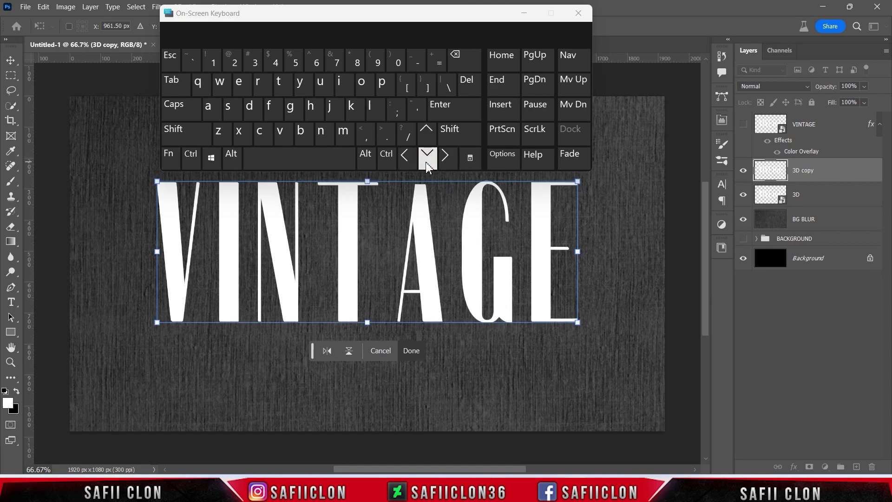
pyautogui.click(524, 13)
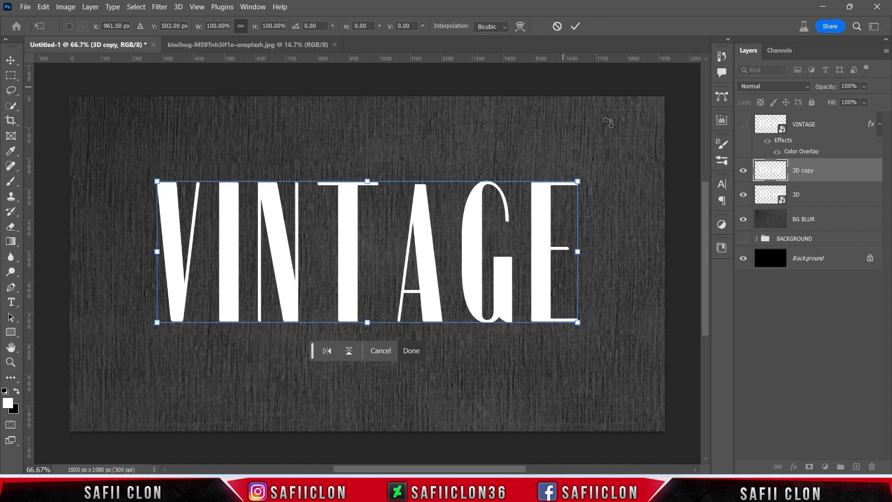
pyautogui.click(575, 27)
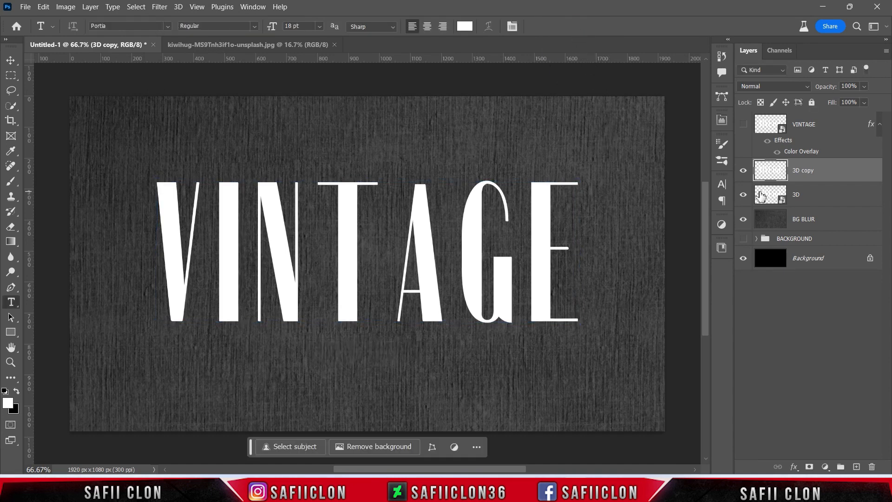
# Delete the 3D copy layer and make the VINTAGE layer visible again.
pyautogui.rightClick(831, 173)
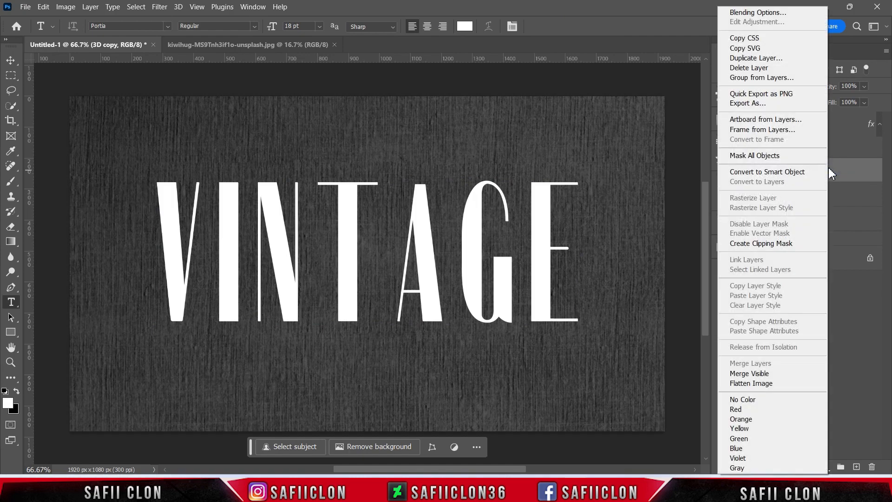
pyautogui.click(753, 68)
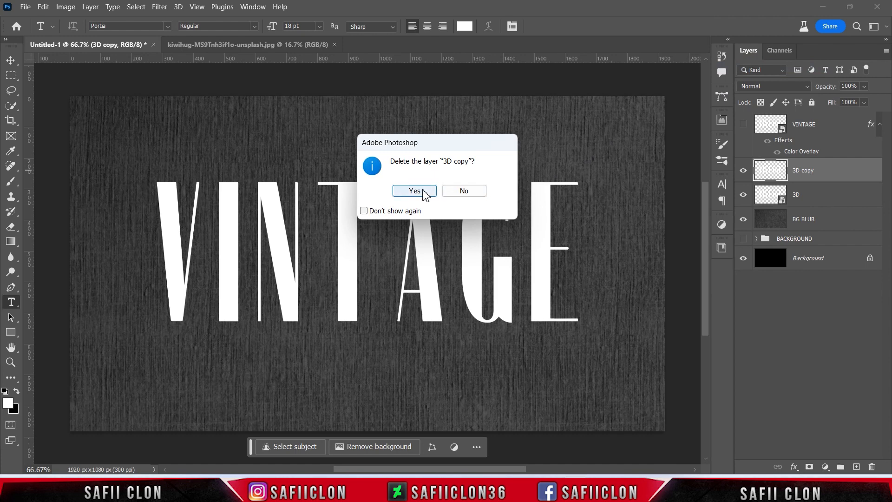
pyautogui.click(420, 192)
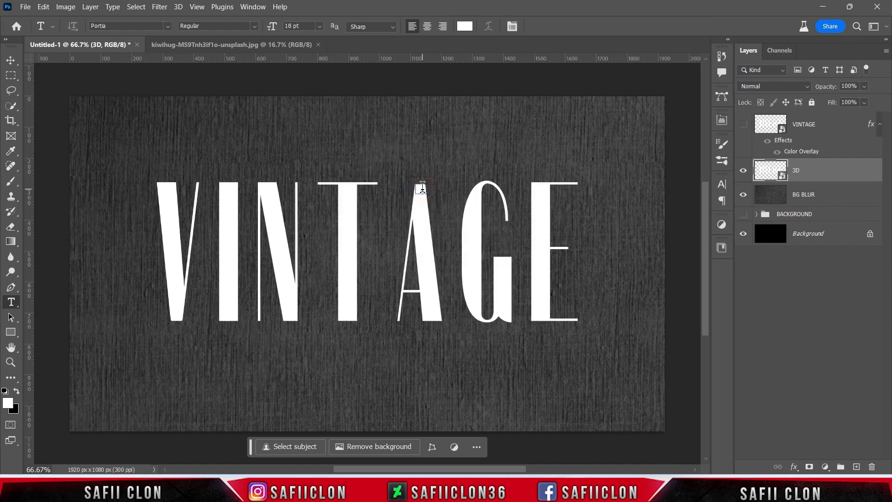
pyautogui.click(743, 124)
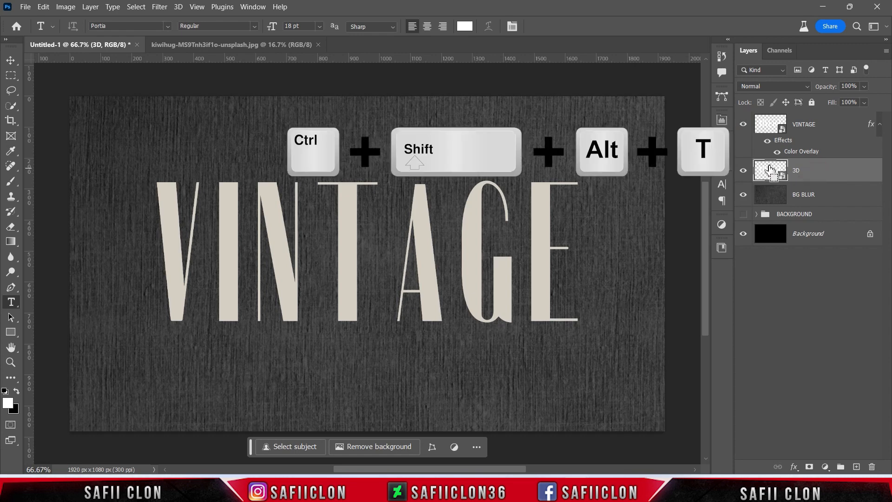
# Repeat the last transform on duplicates of the 3D layer until 28 offset copies build the extrusion behind the text.
pyautogui.hotkey('ctrl', 'shift', 'alt', 't')
pyautogui.hotkey('ctrl', 'shift', 'alt', 't')
pyautogui.hotkey('ctrl', 'shift', 'alt', 't')
pyautogui.hotkey('ctrl', 'shift', 'alt', 't')
pyautogui.hotkey('ctrl', 'shift', 'alt', 't')
pyautogui.hotkey('ctrl', 'shift', 'alt', 't')
pyautogui.hotkey('ctrl', 'shift', 'alt', 't')
pyautogui.hotkey('ctrl', 'shift', 'alt', 't')
pyautogui.hotkey('ctrl', 'shift', 'alt', 't')
pyautogui.hotkey('ctrl', 'shift', 'alt', 't')
pyautogui.hotkey('ctrl', 'shift', 'alt', 't')
pyautogui.hotkey('ctrl', 'shift', 'alt', 't')
pyautogui.hotkey('ctrl', 'shift', 'alt', 't')
pyautogui.hotkey('ctrl', 'shift', 'alt', 't')
pyautogui.hotkey('ctrl', 'shift', 'alt', 't')
pyautogui.hotkey('ctrl', 'shift', 'alt', 't')
pyautogui.hotkey('ctrl', 'shift', 'alt', 't')
pyautogui.hotkey('ctrl', 'shift', 'alt', 't')
pyautogui.hotkey('ctrl', 'shift', 'alt', 't')
pyautogui.hotkey('ctrl', 'shift', 'alt', 't')
pyautogui.hotkey('ctrl', 'shift', 'alt', 't')
pyautogui.hotkey('ctrl', 'shift', 'alt', 't')
pyautogui.hotkey('ctrl', 'shift', 'alt', 't')
pyautogui.hotkey('ctrl', 'shift', 'alt', 't')
pyautogui.hotkey('ctrl', 'shift', 'alt', 't')
pyautogui.hotkey('ctrl', 'shift', 'alt', 't')
pyautogui.hotkey('ctrl', 'shift', 'alt', 't')
pyautogui.hotkey('ctrl', 'shift', 'alt', 't')
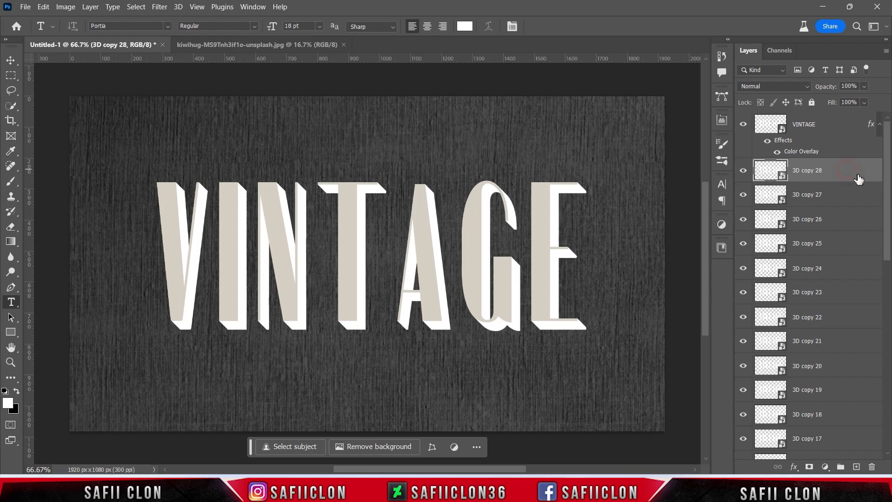
# Group the 3D layer and all its copies under the name 3D and check the extrusion with the group hidden and shown.
pyautogui.moveTo(889, 170); pyautogui.dragTo(889, 365)
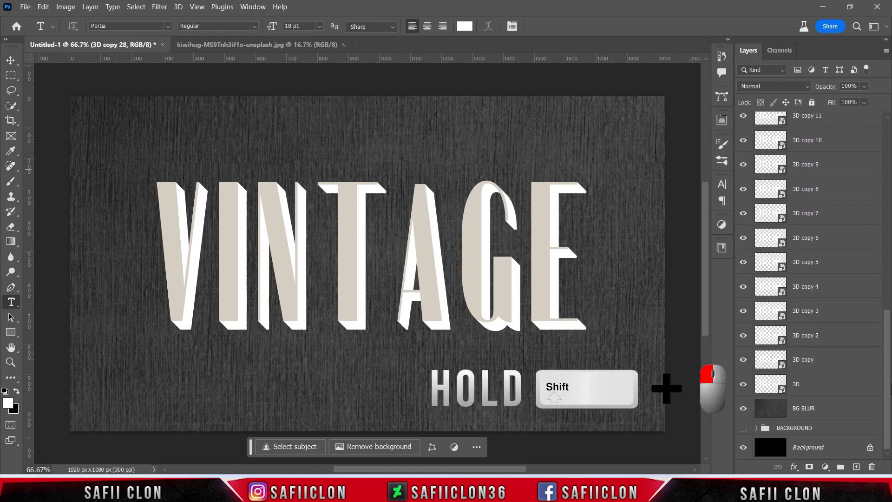
pyautogui.keyDown('shift'); pyautogui.click(831, 386); pyautogui.keyUp('shift')
pyautogui.rightClick(822, 385)
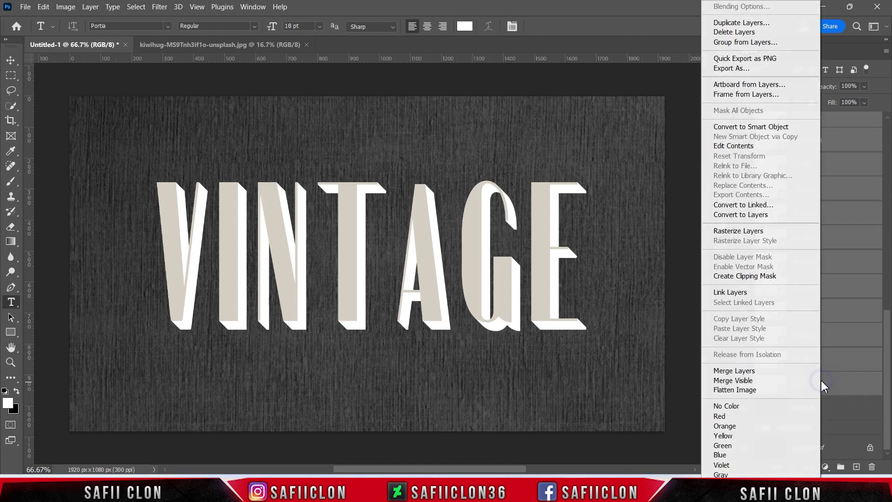
pyautogui.click(745, 43)
pyautogui.write('3D')
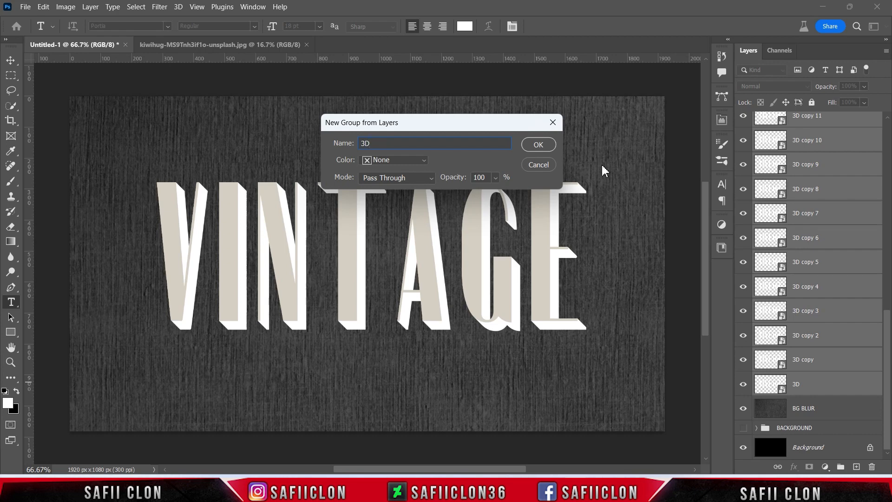
pyautogui.click(538, 145)
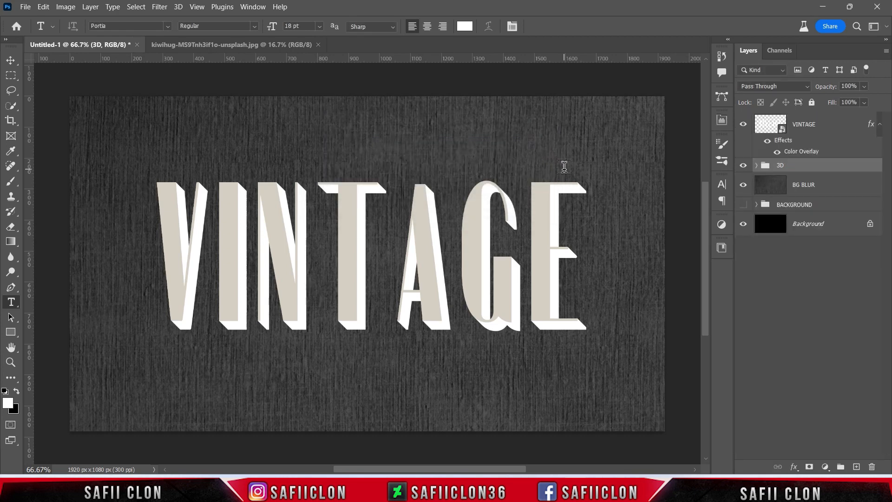
pyautogui.click(743, 166)
pyautogui.click(744, 166)
pyautogui.click(743, 166)
pyautogui.click(743, 166)
# Add a black Solid Color fill layer above the 3D group, clip it to the group and compare the result with and without it.
pyautogui.click(824, 466)
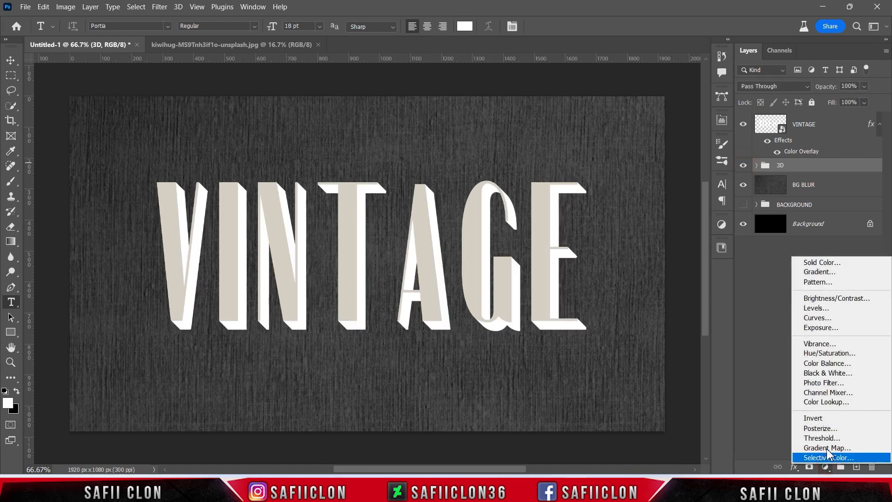
pyautogui.click(820, 262)
pyautogui.moveTo(565, 235); pyautogui.dragTo(497, 278)
pyautogui.click(760, 121)
pyautogui.rightClick(846, 170)
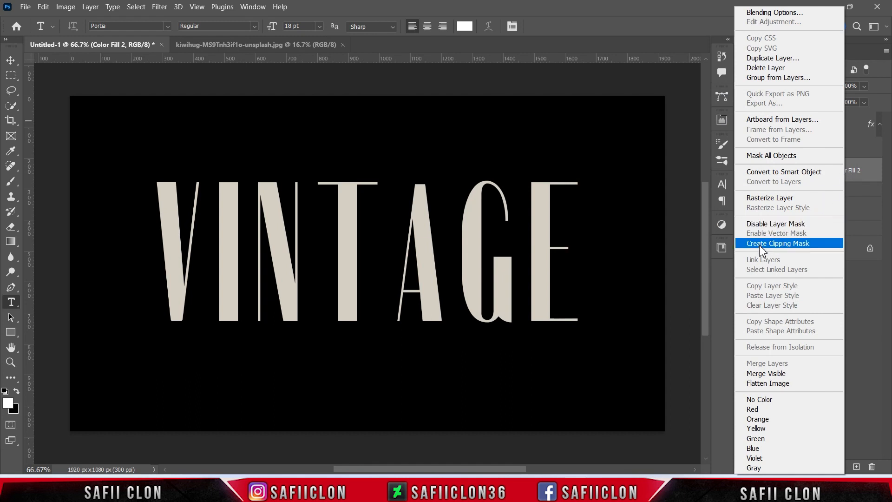
pyautogui.click(782, 245)
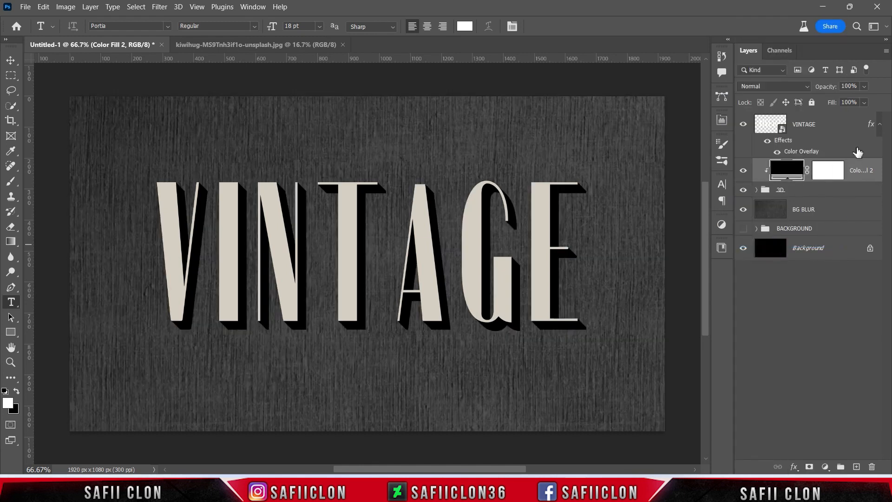
pyautogui.click(743, 171)
pyautogui.click(743, 171)
pyautogui.click(744, 171)
pyautogui.click(744, 171)
# Group the VINTAGE layer, the black fill layer and the 3D group under the name TEXT.
pyautogui.click(827, 191)
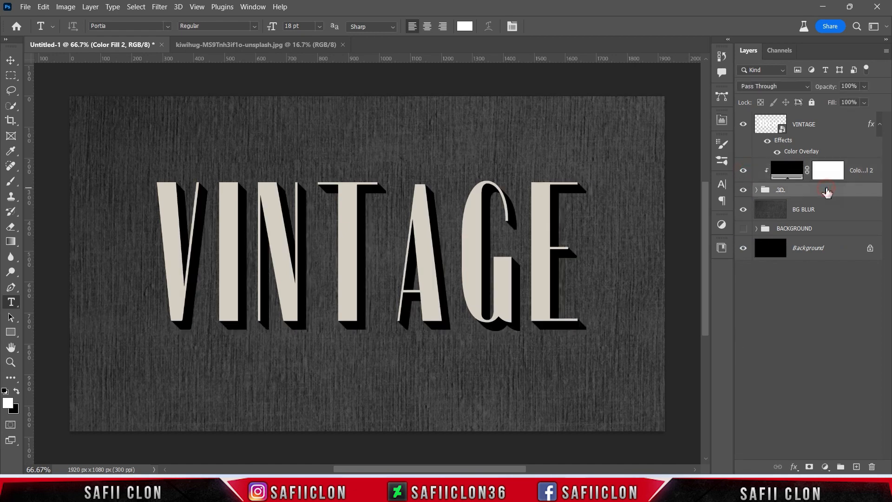
pyautogui.keyDown('shift'); pyautogui.click(829, 128); pyautogui.keyUp('shift')
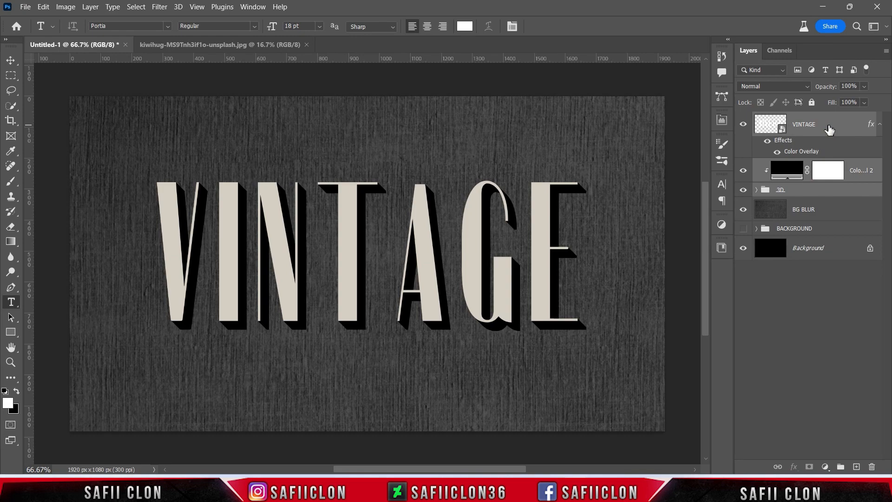
pyautogui.rightClick(828, 124)
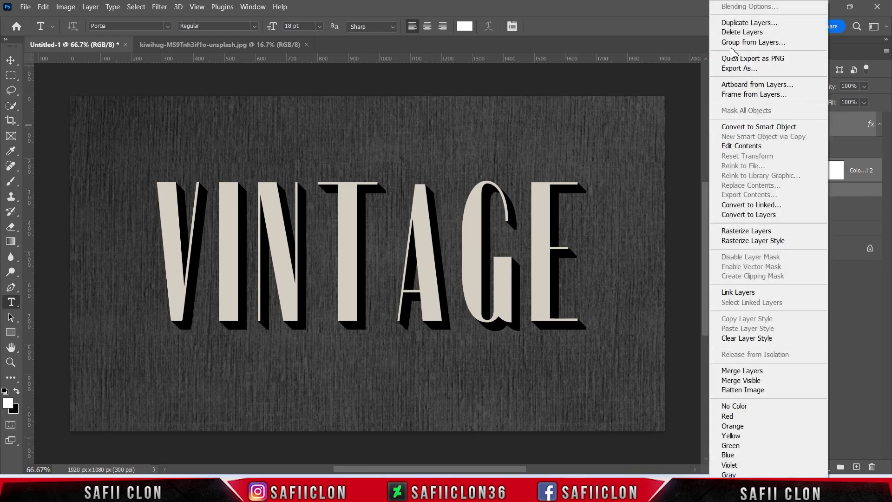
pyautogui.click(738, 42)
pyautogui.write('TEXT')
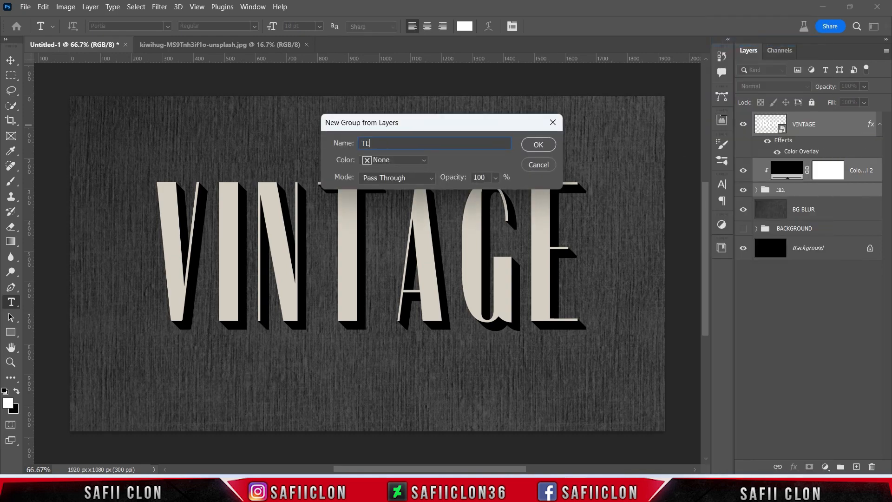
pyautogui.click(539, 145)
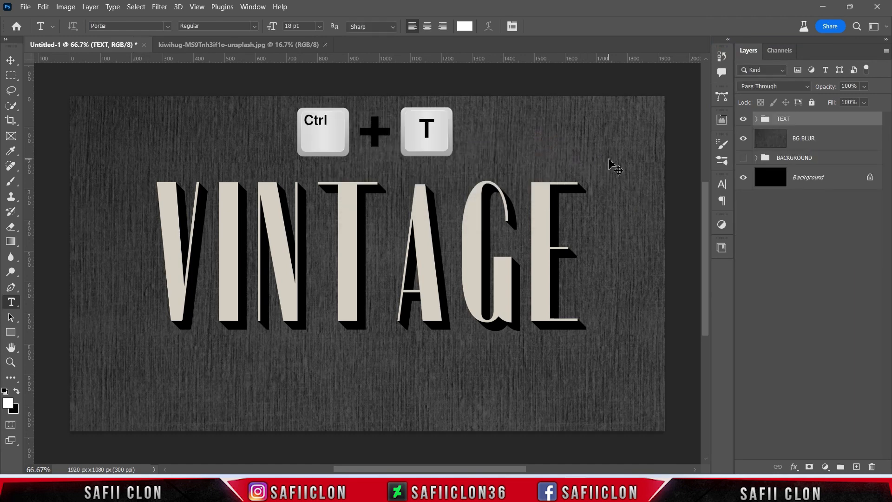
# Transform the TEXT group: centre it at 960, 540 px, skew it vertically by -11.60° and scale it to 93.43%.
pyautogui.hotkey('ctrl', 't')
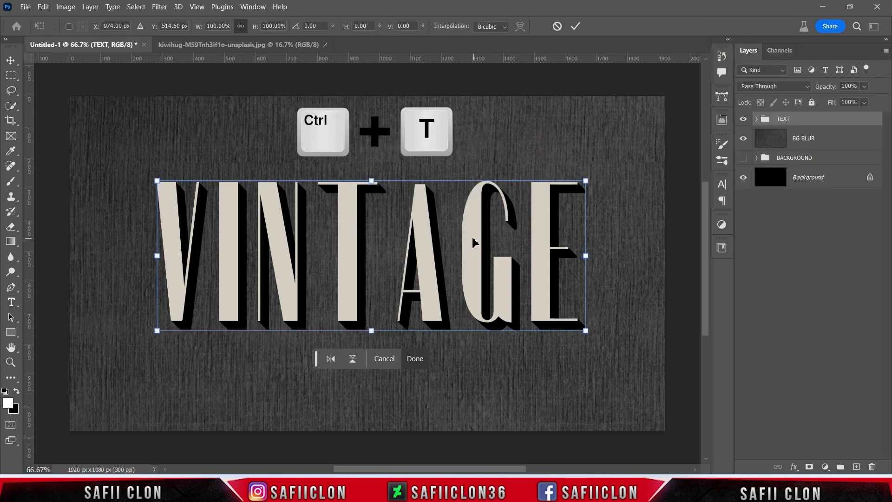
pyautogui.moveTo(436, 224); pyautogui.dragTo(432, 233)
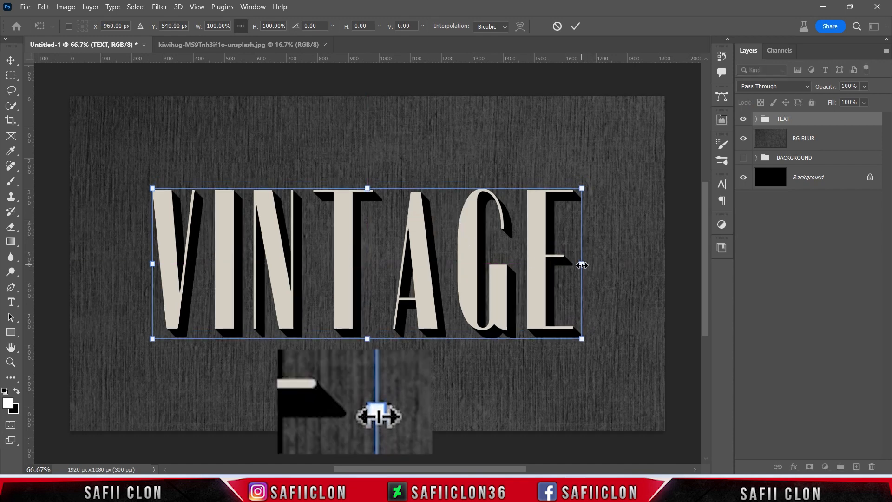
pyautogui.moveTo(581, 265); pyautogui.dragTo(583, 223)
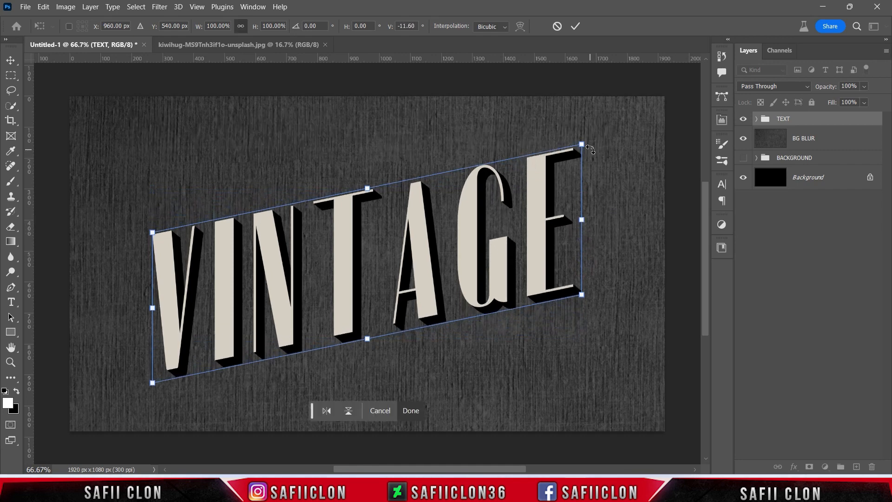
pyautogui.moveTo(583, 143); pyautogui.dragTo(569, 151)
pyautogui.moveTo(463, 231); pyautogui.dragTo(467, 235)
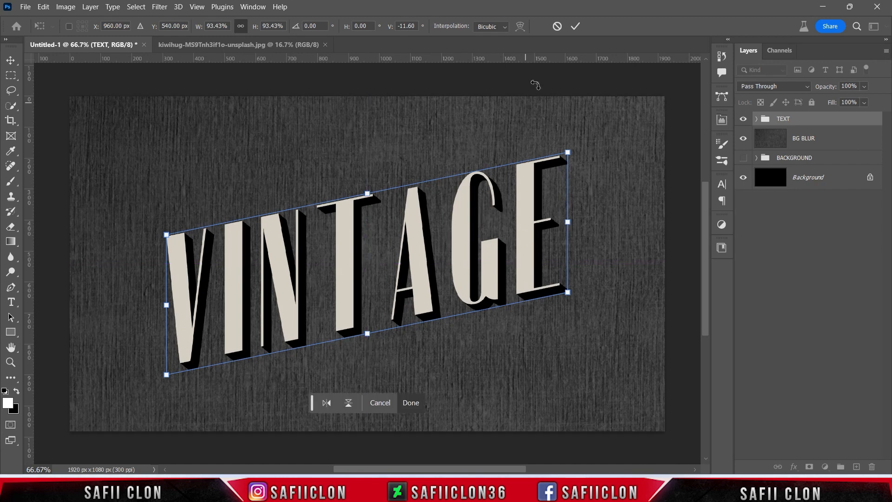
pyautogui.click(575, 27)
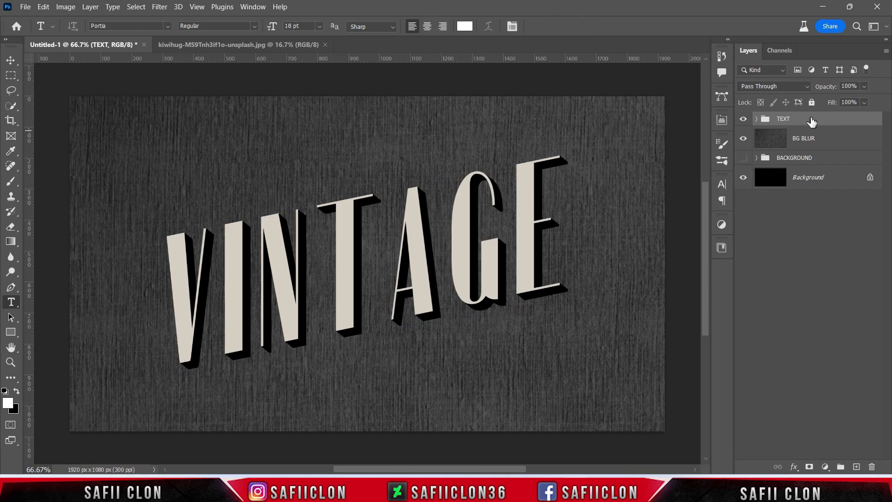
# Add a Drop Shadow effect to the TEXT group using the Multiply blend mode and black as its colour.
pyautogui.rightClick(812, 121)
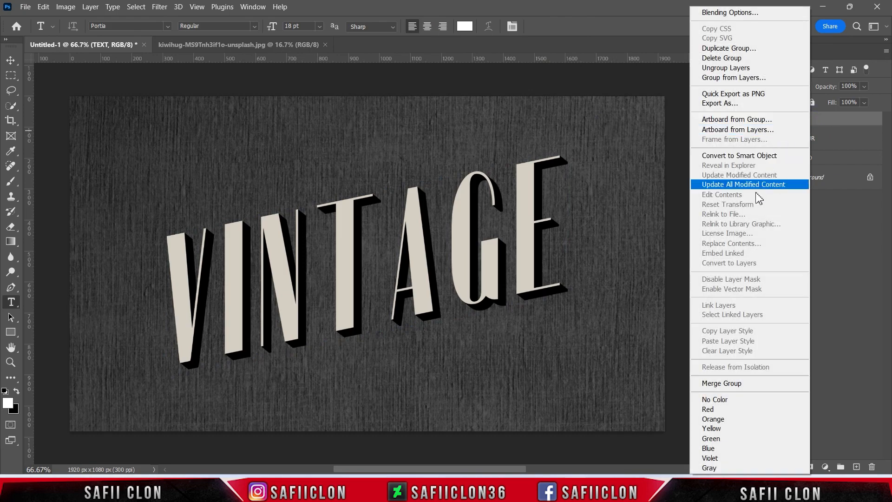
pyautogui.click(736, 12)
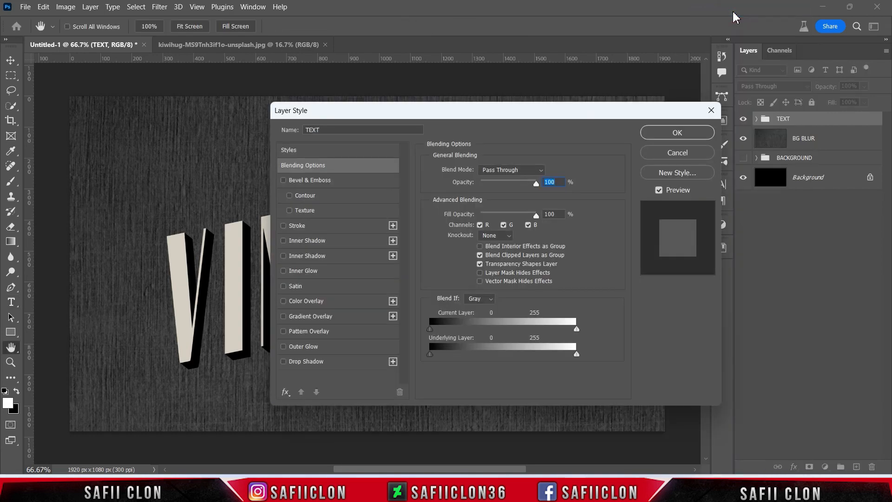
pyautogui.moveTo(402, 117); pyautogui.dragTo(612, 103)
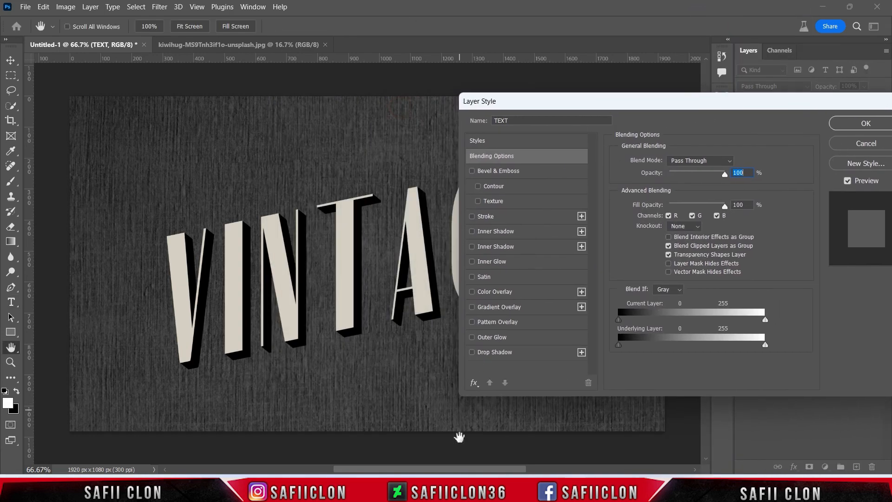
pyautogui.moveTo(464, 471); pyautogui.dragTo(499, 472)
pyautogui.moveTo(589, 104)
pyautogui.mouseDown()
pyautogui.moveTo(587, 116)
pyautogui.moveTo(589, 107)
pyautogui.mouseUp()
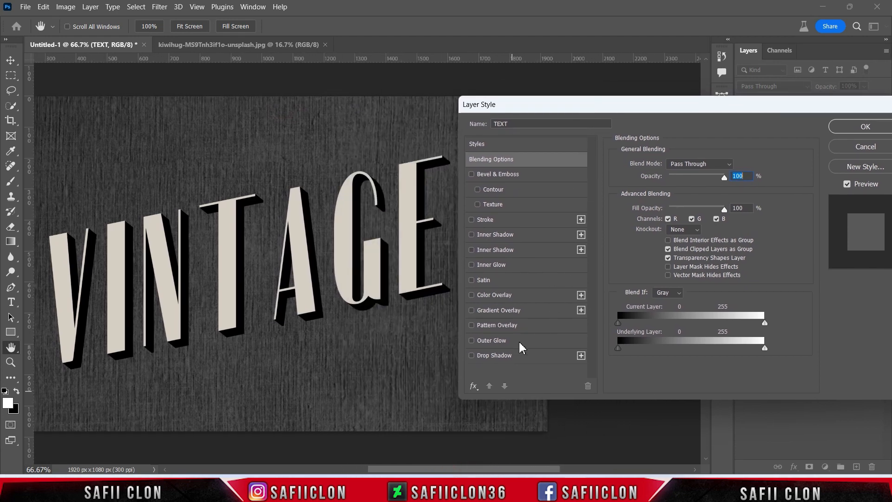
pyautogui.click(525, 358)
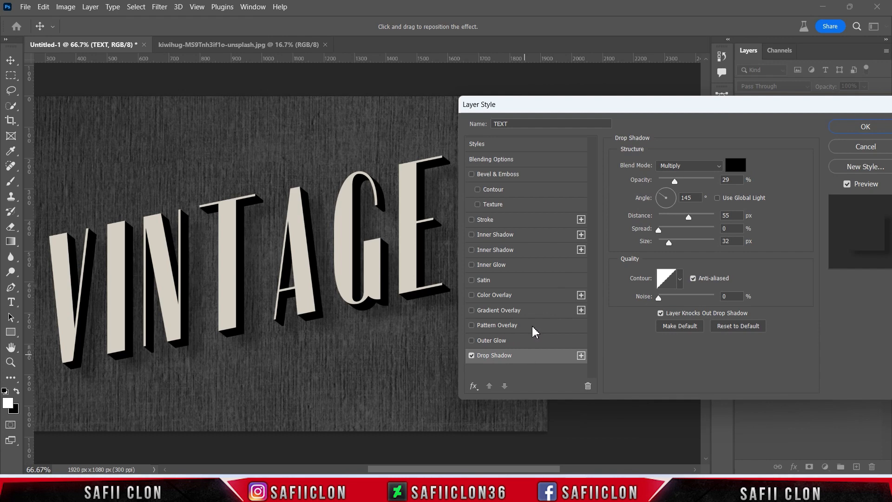
pyautogui.click(674, 167)
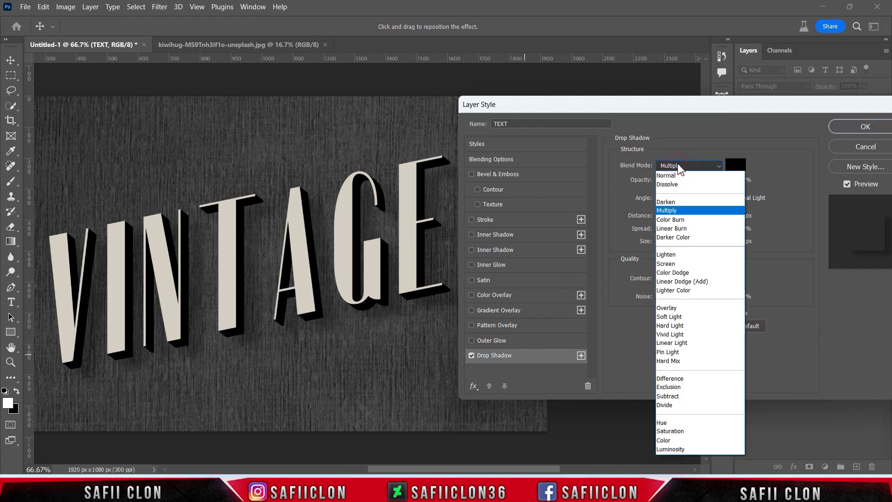
pyautogui.click(678, 211)
pyautogui.click(736, 166)
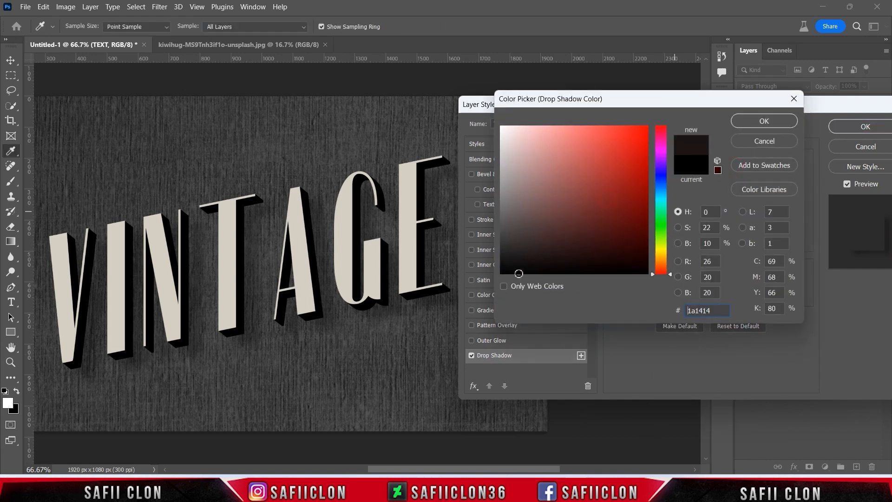
pyautogui.click(764, 122)
# Set the drop shadow to 52% opacity, 146° angle, 30 px distance, 0% spread and 16 px size.
pyautogui.moveTo(675, 181); pyautogui.dragTo(685, 185)
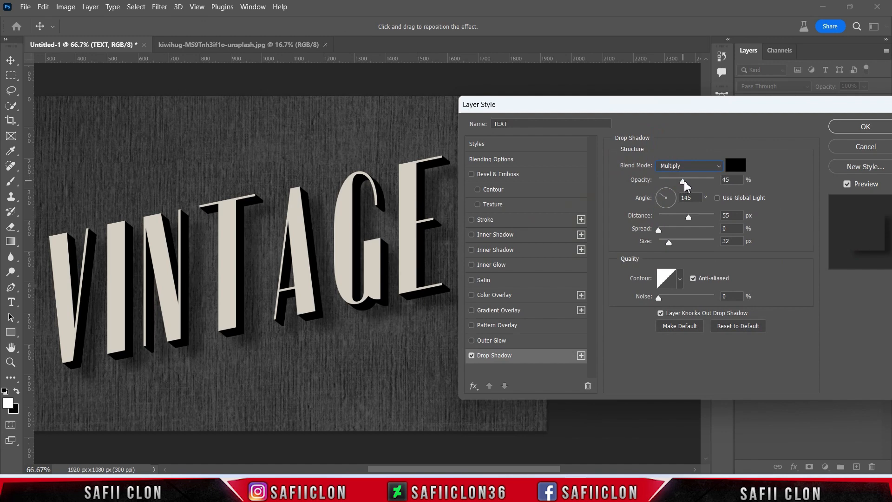
pyautogui.moveTo(688, 184); pyautogui.dragTo(660, 193)
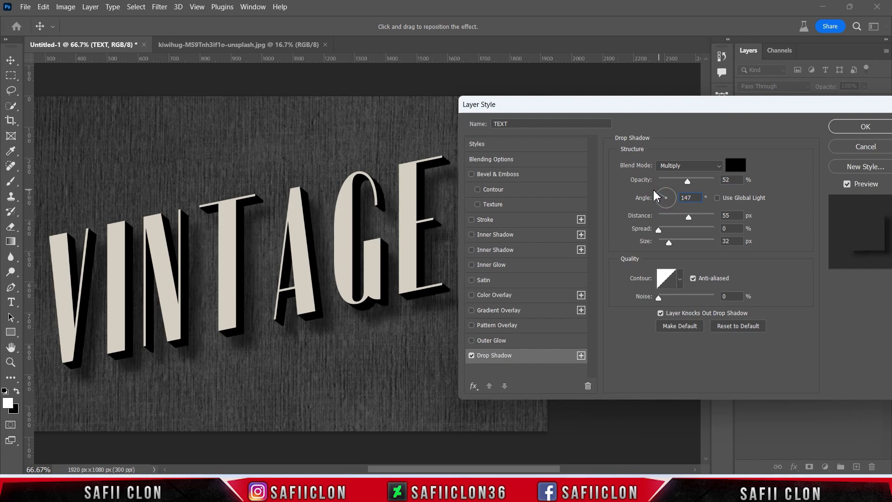
pyautogui.moveTo(652, 189); pyautogui.dragTo(651, 188)
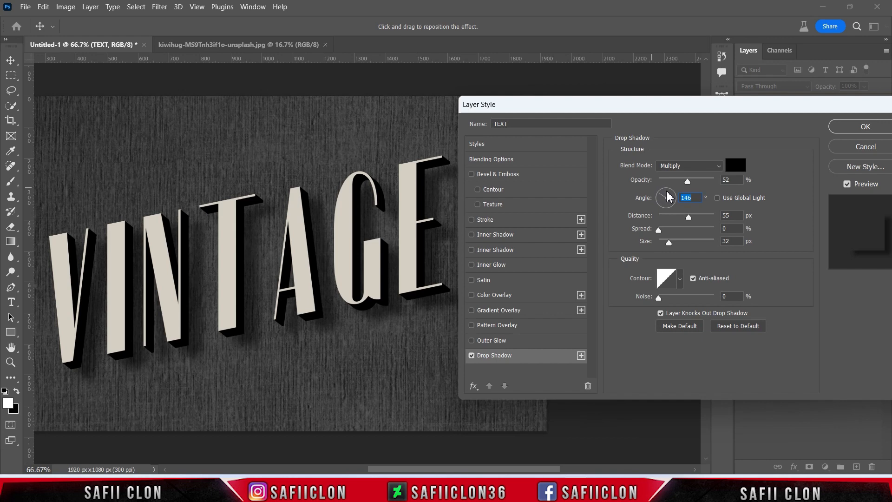
pyautogui.moveTo(689, 217); pyautogui.dragTo(676, 213)
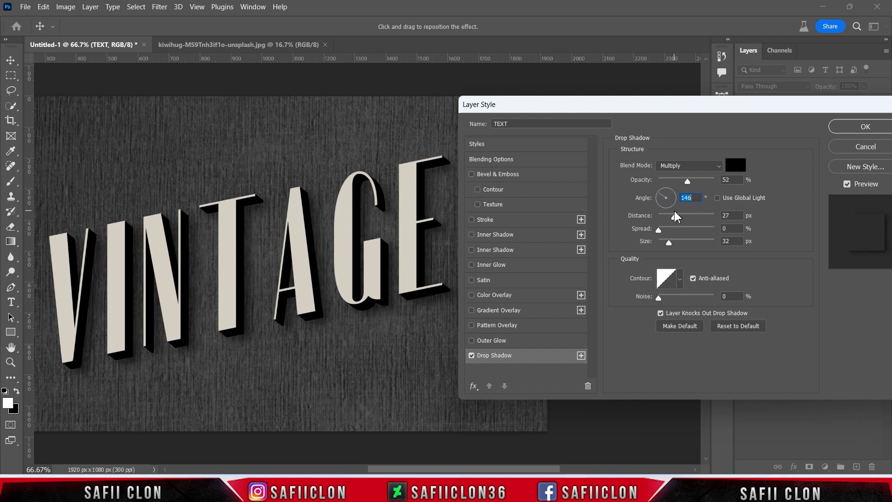
pyautogui.moveTo(678, 216); pyautogui.dragTo(667, 245)
pyautogui.click(659, 229)
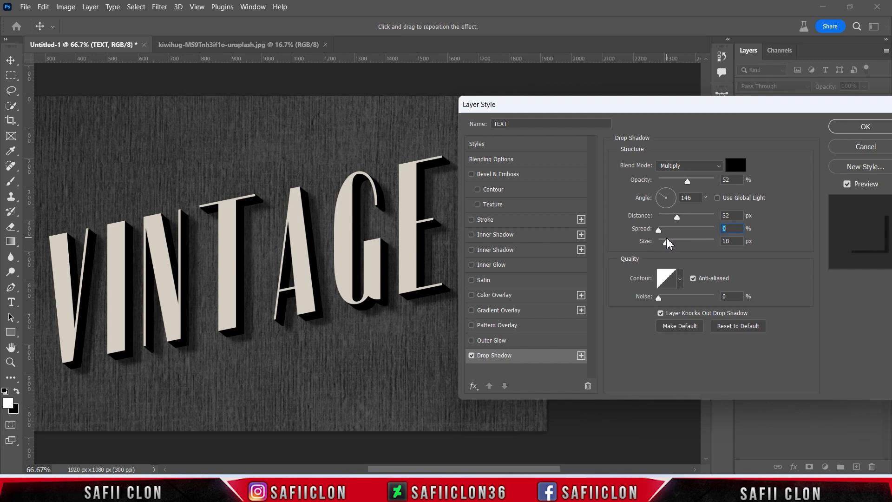
pyautogui.moveTo(667, 243); pyautogui.dragTo(667, 243)
# Add a second drop shadow in Normal mode with 30% opacity, 55 px distance and 32 px size, and apply the layer style.
pyautogui.click(582, 356)
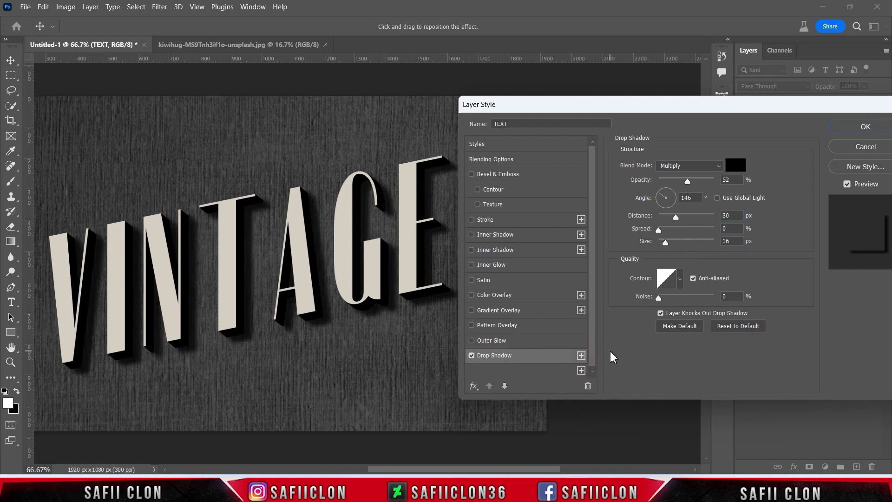
pyautogui.click(691, 167)
pyautogui.click(693, 176)
pyautogui.moveTo(688, 183); pyautogui.dragTo(679, 183)
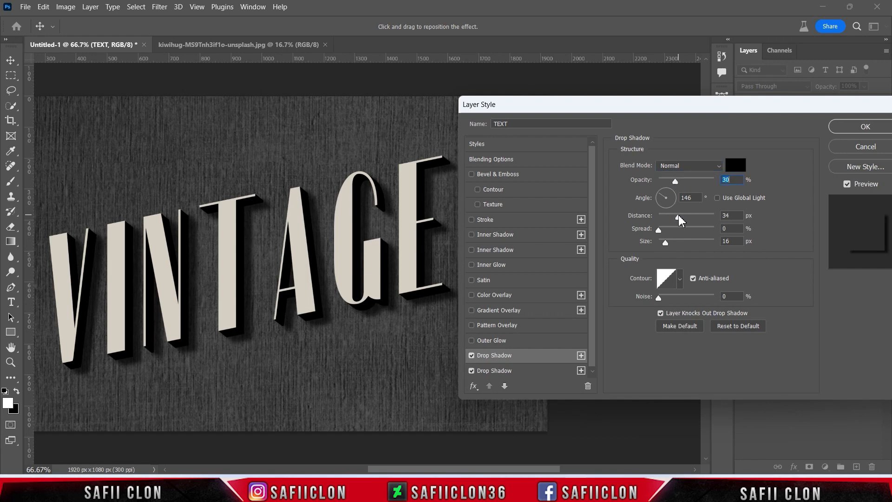
pyautogui.moveTo(688, 219); pyautogui.dragTo(669, 245)
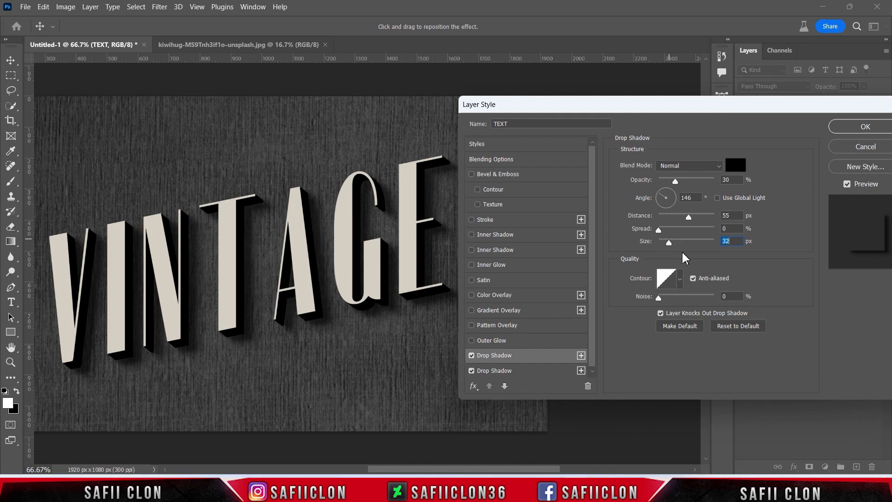
pyautogui.moveTo(805, 106); pyautogui.dragTo(631, 105)
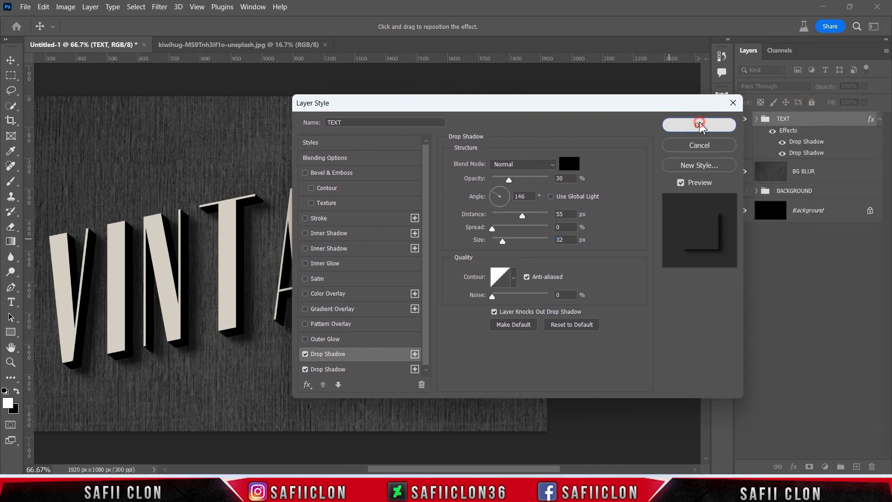
pyautogui.click(701, 125)
pyautogui.moveTo(525, 469); pyautogui.dragTo(486, 464)
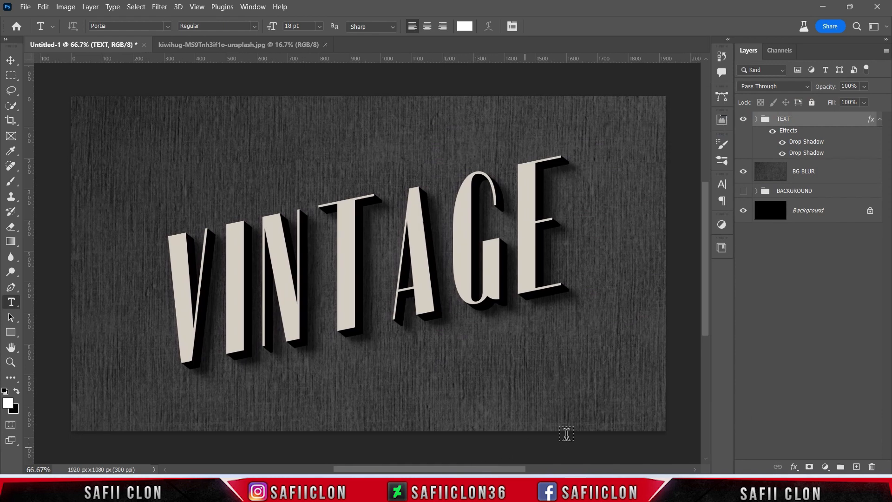
# Compare the TEXT group with its drop shadow effects hidden and shown.
pyautogui.click(744, 189)
pyautogui.click(772, 131)
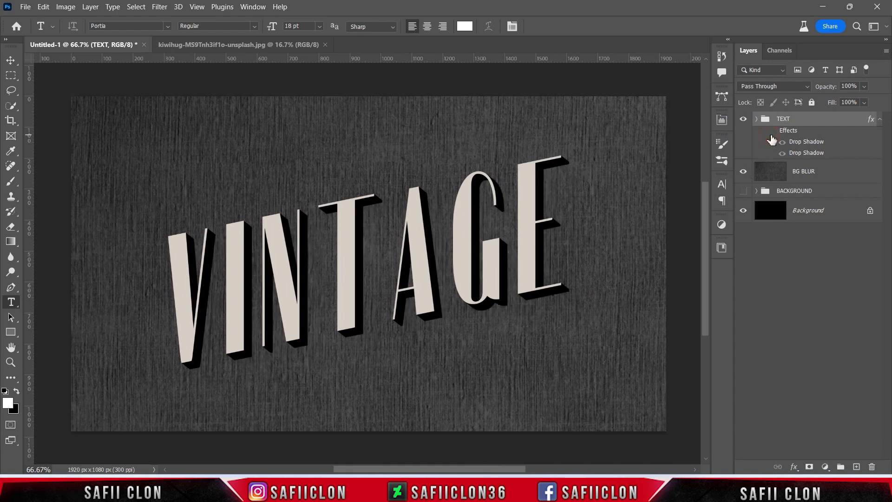
pyautogui.click(772, 131)
pyautogui.click(772, 131)
pyautogui.click(772, 131)
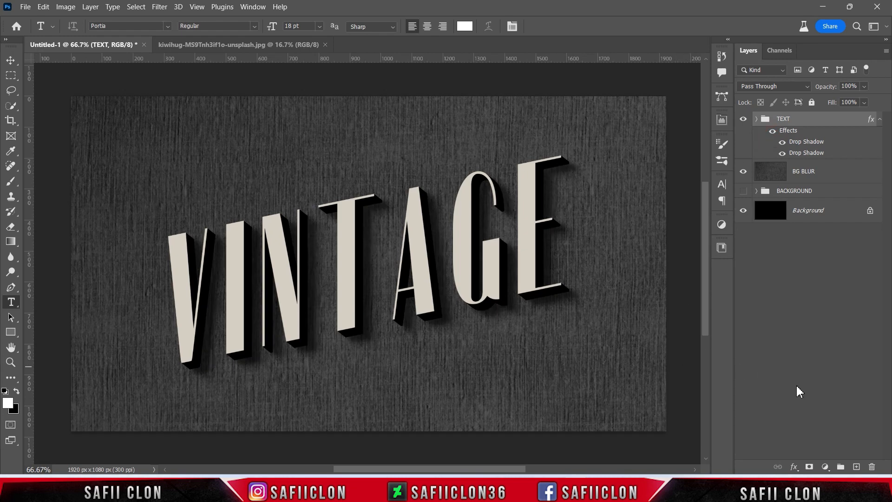
# Create a new layer above the TEXT group and fill it with 50% Gray in Normal mode at 100% opacity.
pyautogui.click(857, 467)
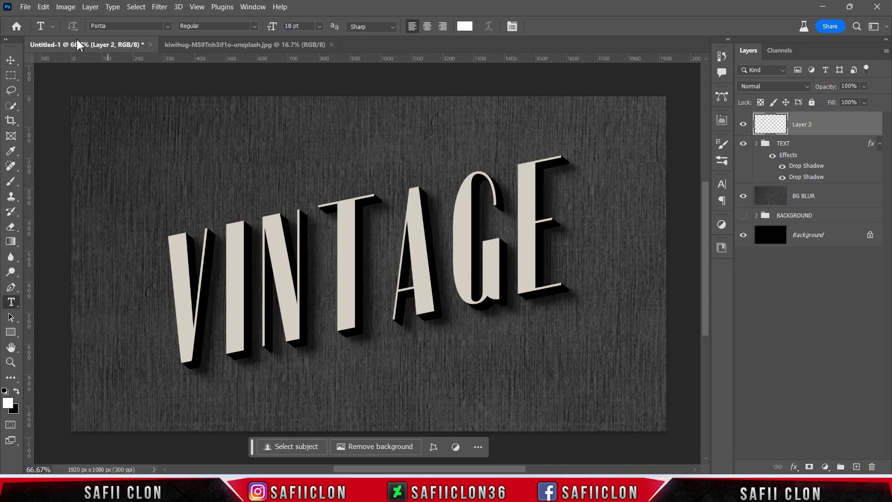
pyautogui.click(44, 7)
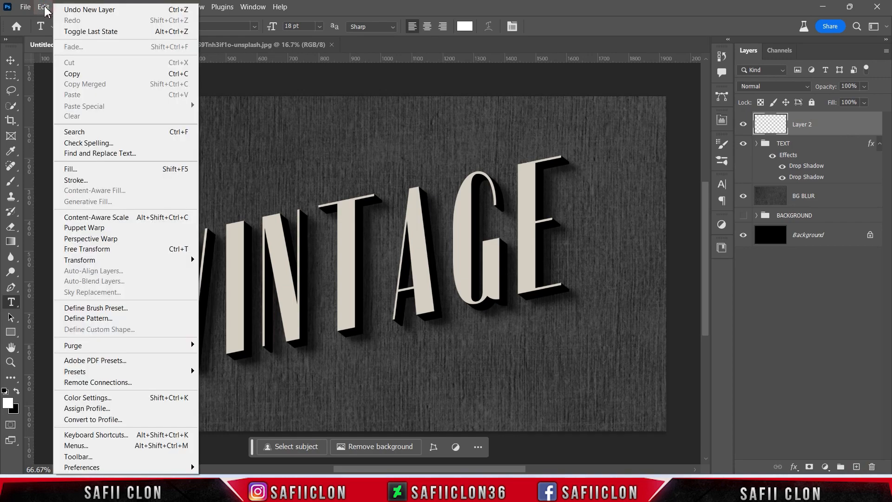
pyautogui.click(105, 169)
pyautogui.click(454, 112)
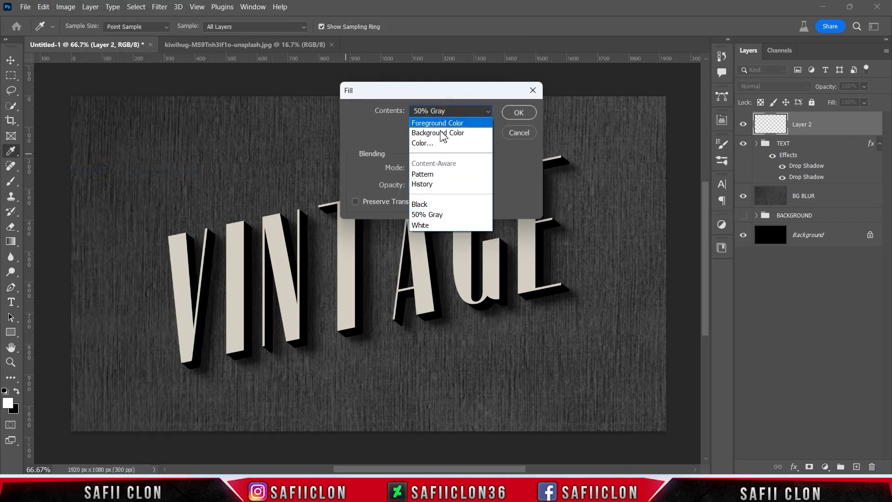
pyautogui.click(449, 215)
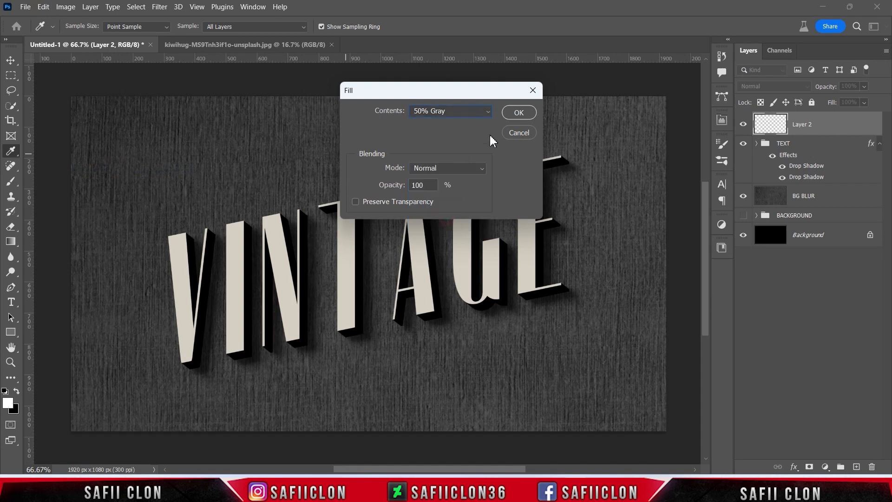
pyautogui.click(520, 113)
pyautogui.press('t')
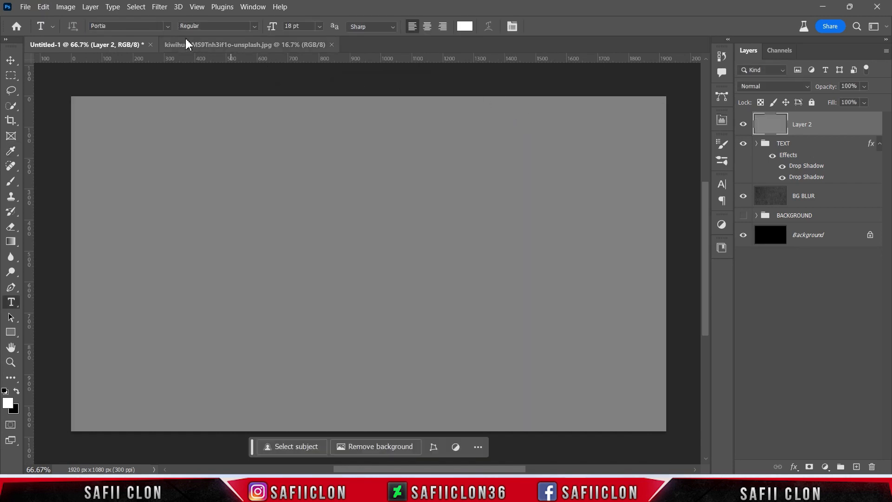
# Add monochromatic Gaussian noise of about 50% to the gray layer.
pyautogui.click(159, 7)
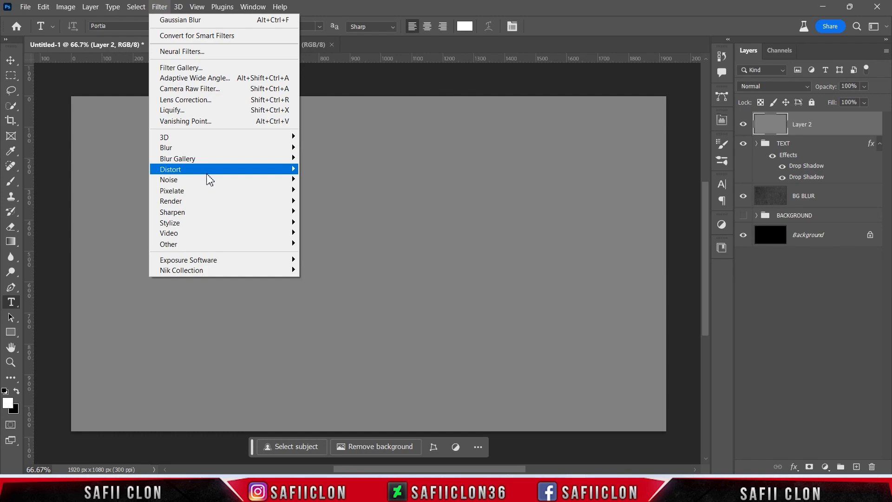
pyautogui.moveTo(258, 183)
pyautogui.click(346, 181)
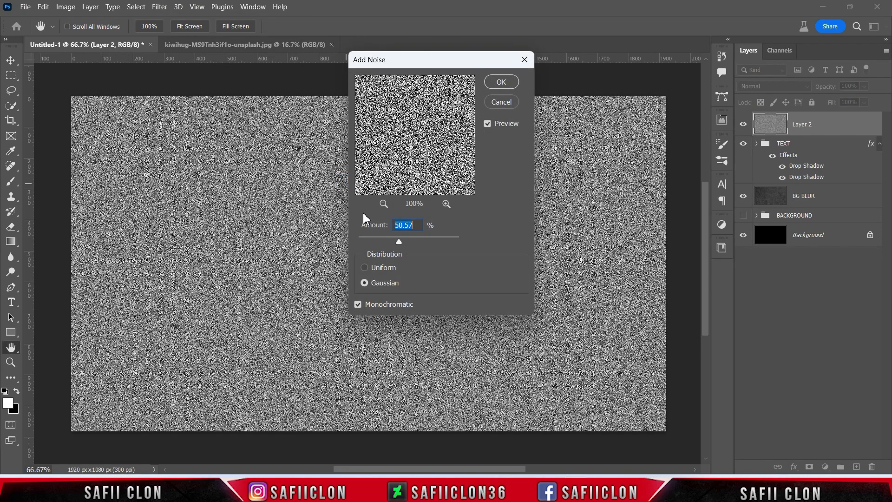
pyautogui.click(381, 285)
pyautogui.moveTo(398, 240); pyautogui.dragTo(398, 241)
pyautogui.click(501, 82)
pyautogui.press('t')
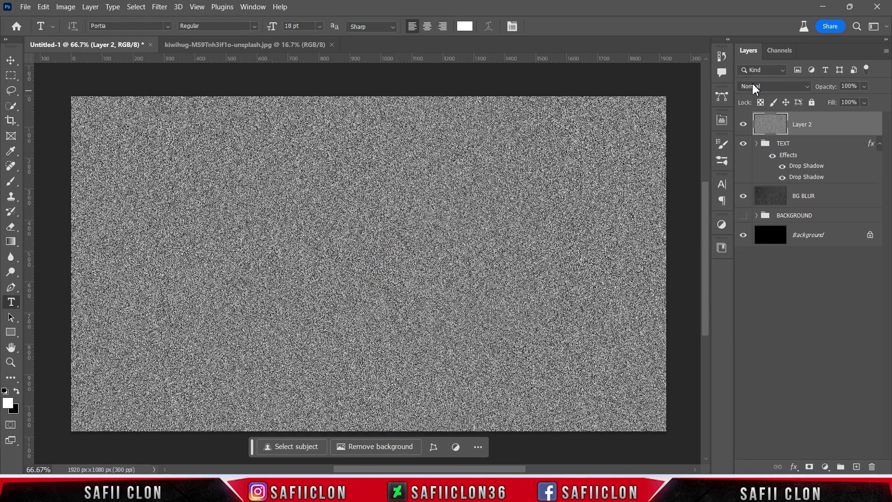
# Blend the noise layer in Overlay mode and set its opacity to 67%.
pyautogui.click(753, 85)
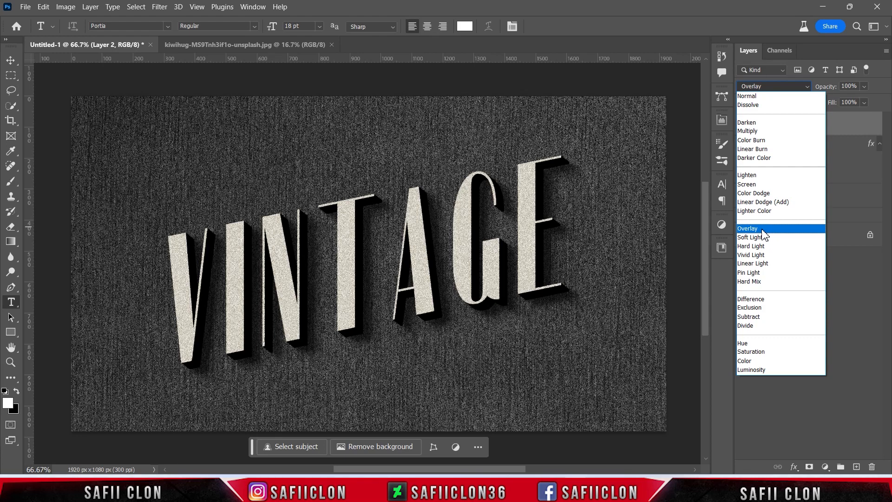
pyautogui.click(762, 229)
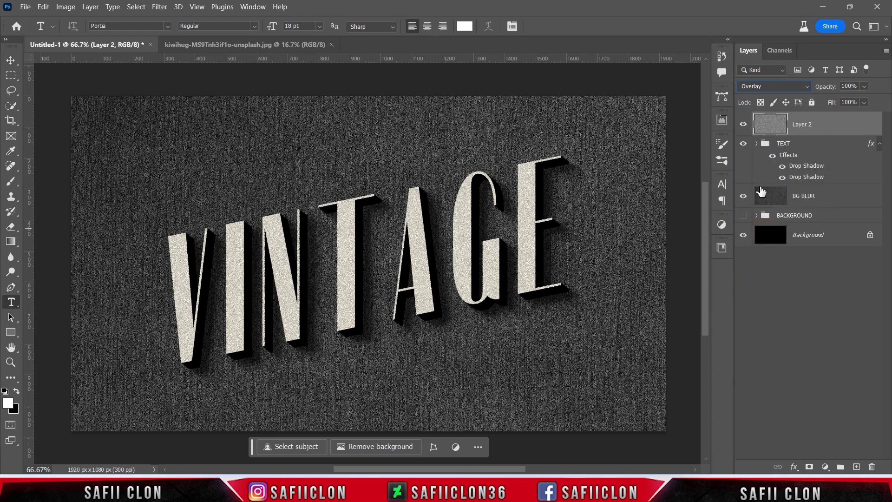
pyautogui.click(863, 87)
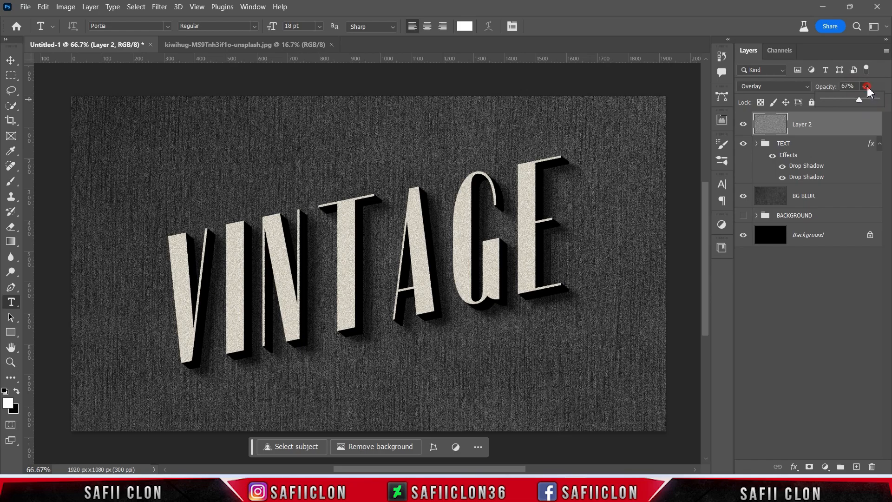
pyautogui.click(864, 87)
# Examine the grain on the letters up close with the noise layer hidden and shown.
pyautogui.hotkey('ctrl', '+')
pyautogui.hotkey('ctrl', '+')
pyautogui.hotkey('ctrl', '+')
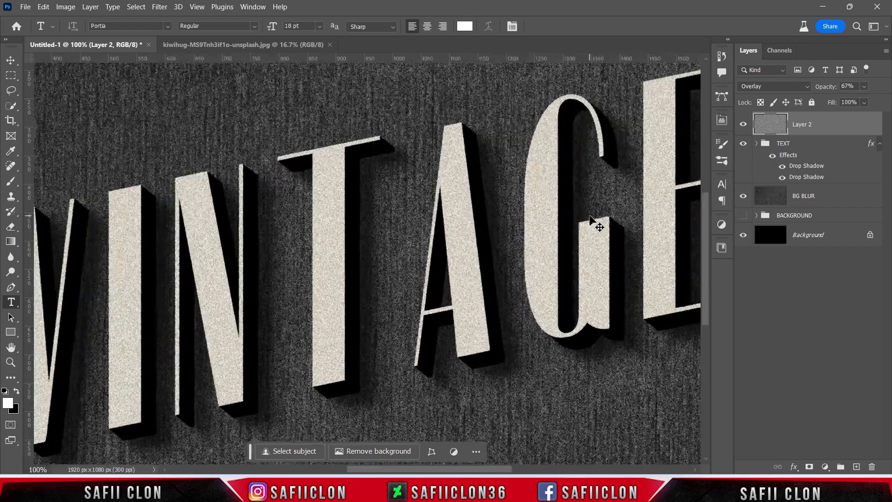
pyautogui.hotkey('ctrl', '-')
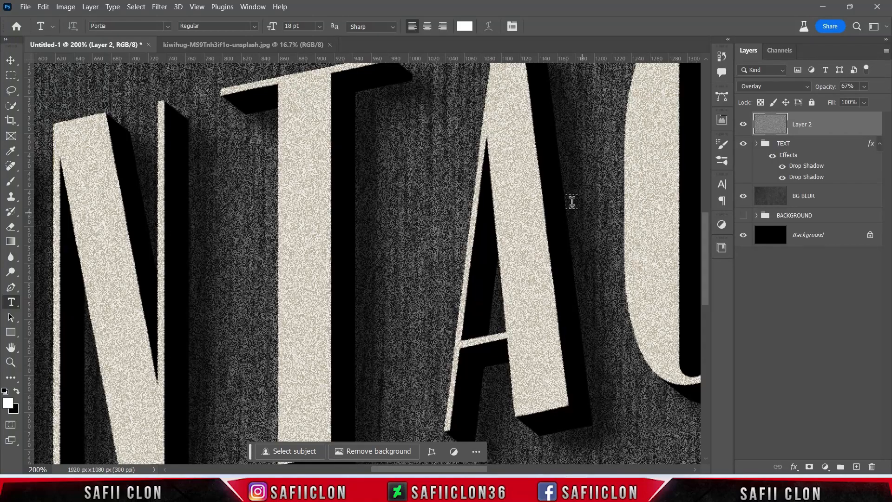
pyautogui.click(743, 124)
pyautogui.click(744, 125)
pyautogui.click(744, 124)
pyautogui.click(743, 125)
pyautogui.hotkey('ctrl', '-')
pyautogui.hotkey('ctrl', '-')
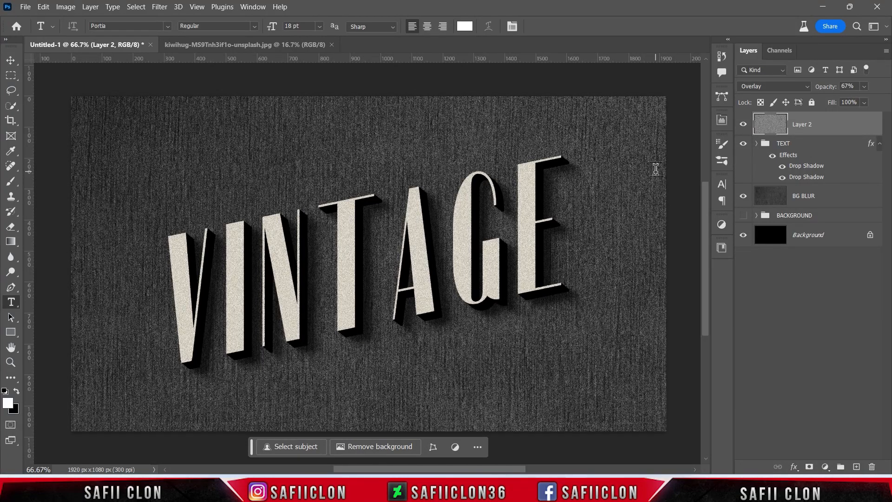
# Open the dark teal fabric texture JPG from the Vintage Movie folder and place it as the top layer of Untitled-1.
pyautogui.click(25, 7)
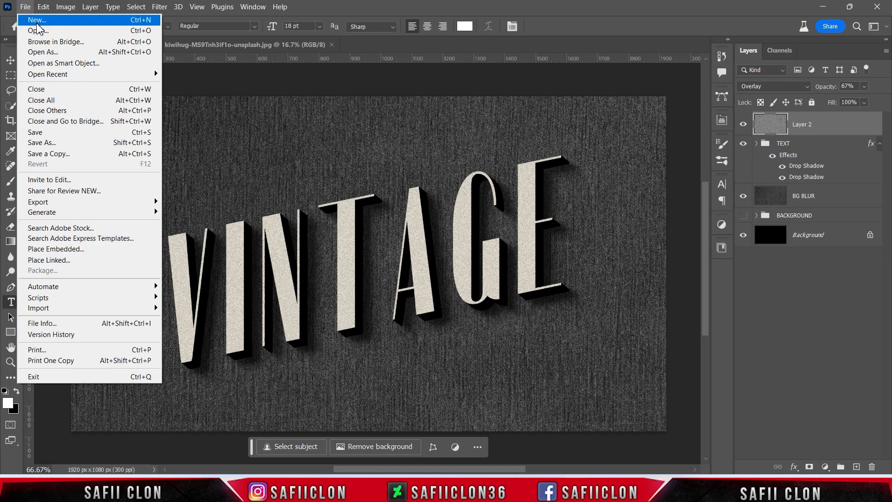
pyautogui.click(36, 22)
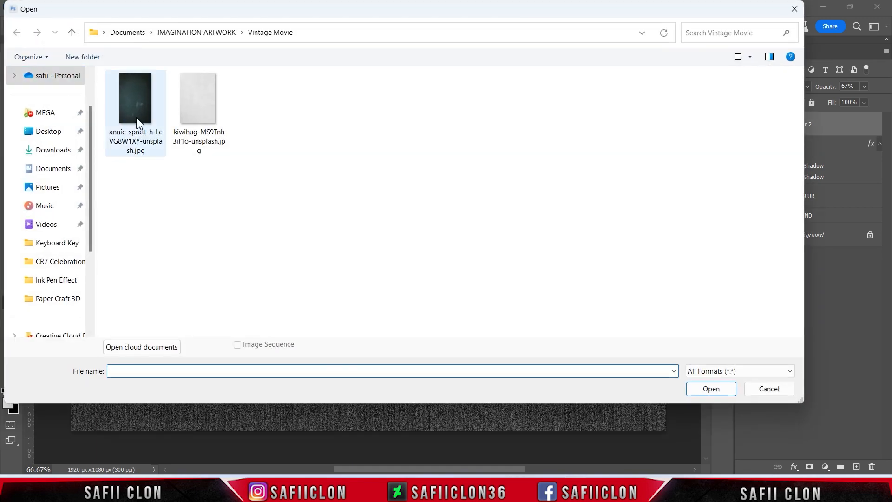
pyautogui.click(137, 122)
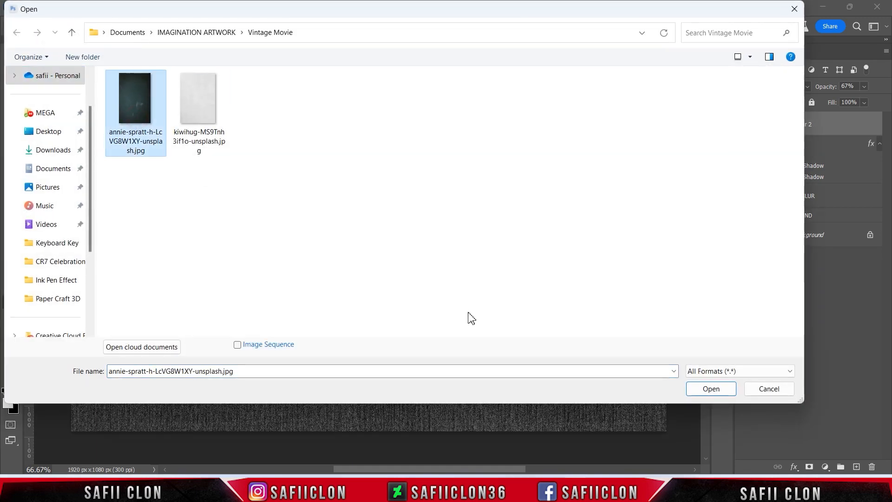
pyautogui.click(711, 388)
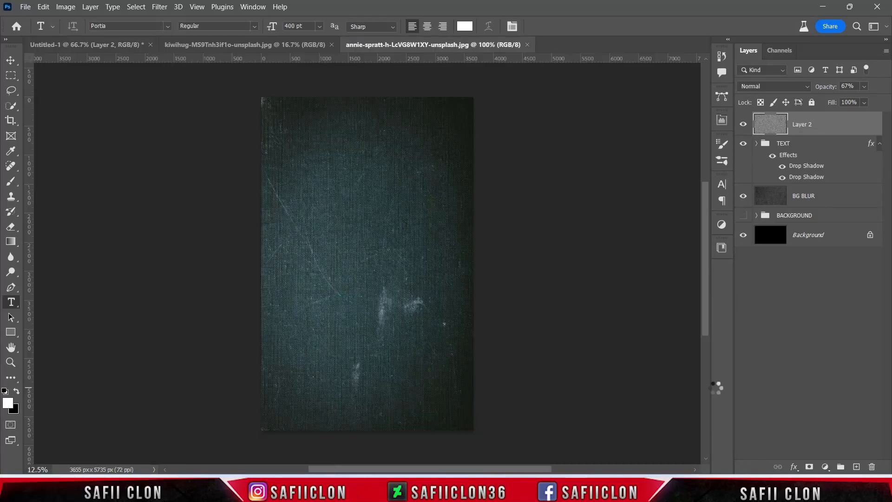
pyautogui.moveTo(826, 131); pyautogui.dragTo(367, 244)
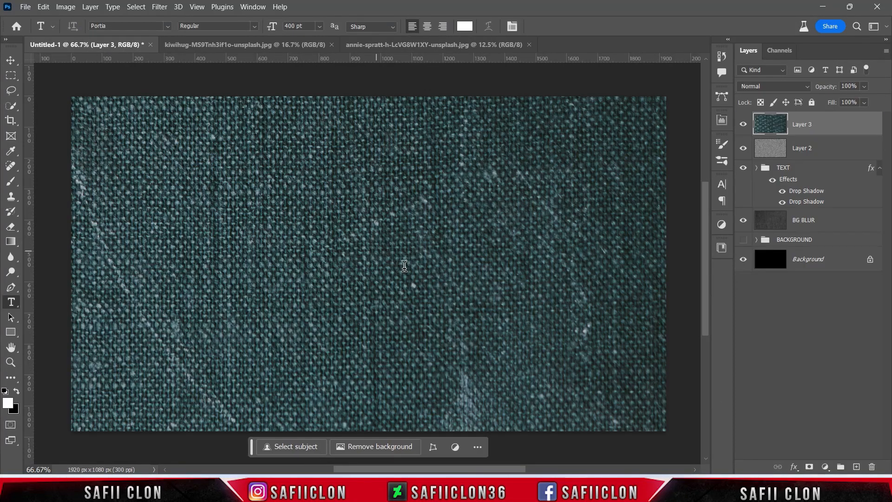
# Blend the fabric texture layer over the artwork in Overlay mode.
pyautogui.hotkey('ctrl', '-')
pyautogui.hotkey('ctrl', '-')
pyautogui.hotkey('ctrl', '-')
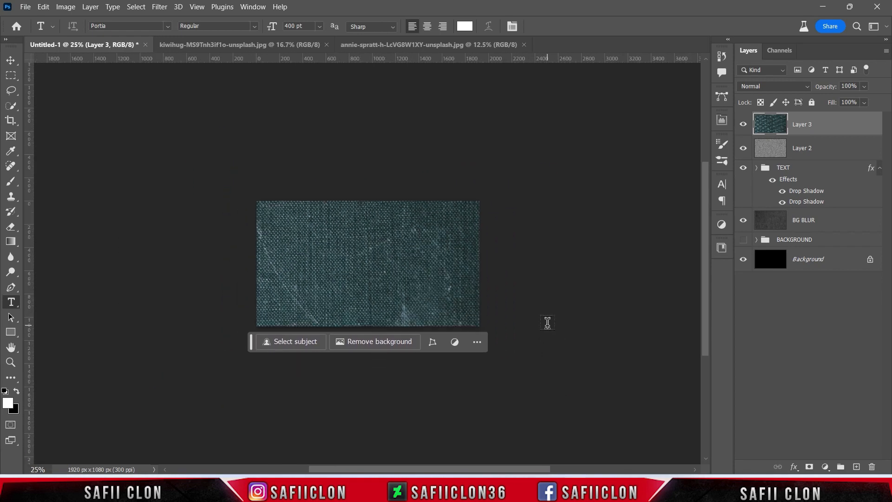
pyautogui.click(767, 86)
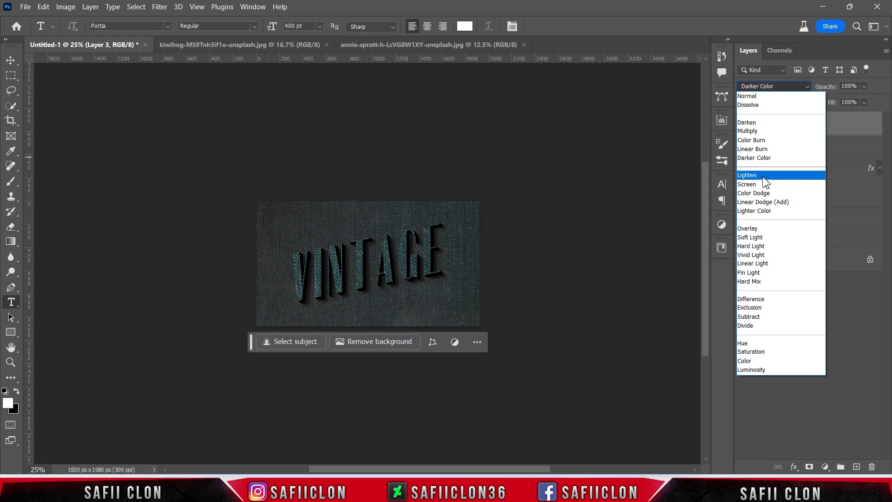
pyautogui.click(760, 229)
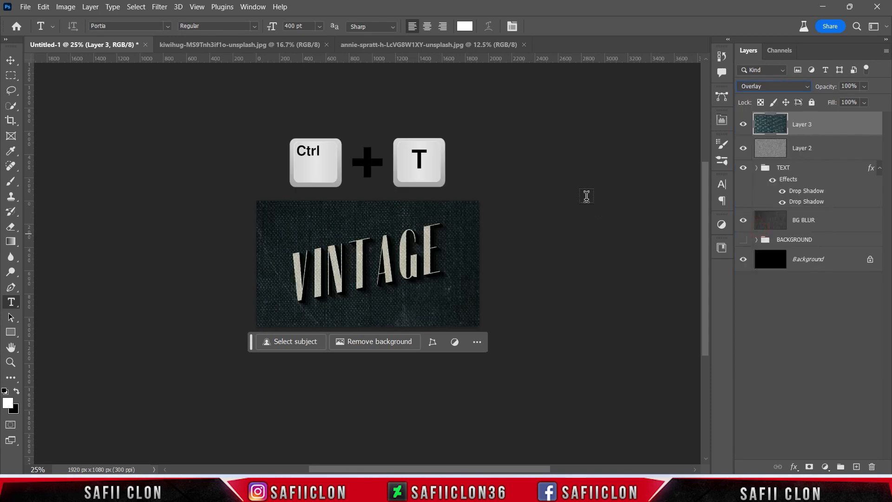
# Scale the fabric texture layer down and reposition it so that it just covers the whole canvas.
pyautogui.hotkey('ctrl', 't')
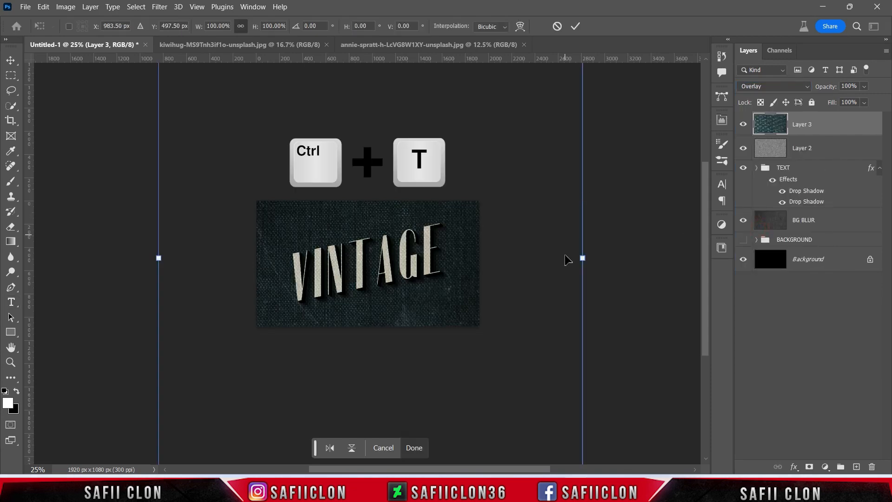
pyautogui.moveTo(586, 259); pyautogui.dragTo(481, 259)
pyautogui.moveTo(469, 434); pyautogui.dragTo(304, 347)
pyautogui.hotkey('ctrl', 'z')
pyautogui.moveTo(443, 317); pyautogui.dragTo(437, 344)
pyautogui.moveTo(478, 283); pyautogui.dragTo(484, 283)
pyautogui.moveTo(439, 274); pyautogui.dragTo(439, 305)
pyautogui.moveTo(368, 137); pyautogui.dragTo(367, 168)
pyautogui.moveTo(456, 221); pyautogui.dragTo(455, 207)
pyautogui.moveTo(456, 239); pyautogui.dragTo(456, 229)
pyautogui.moveTo(369, 149); pyautogui.dragTo(371, 172)
pyautogui.moveTo(457, 245); pyautogui.dragTo(458, 242)
pyautogui.hotkey('ctrl', '+')
pyautogui.hotkey('ctrl', '+')
pyautogui.press('Return')
pyautogui.moveTo(587, 312); pyautogui.dragTo(591, 313)
pyautogui.click(575, 26)
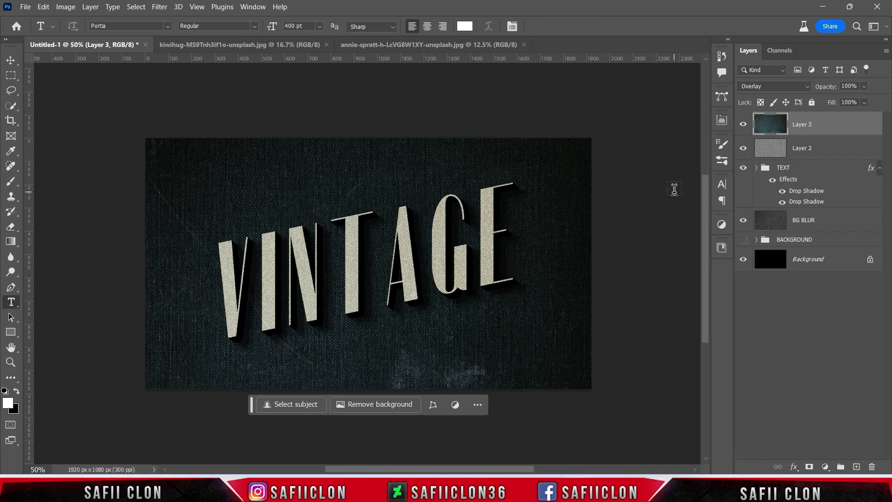
# Add a Levels adjustment layer clipped to the fabric texture layer.
pyautogui.hotkey('ctrl', '-')
pyautogui.hotkey('ctrl', '+')
pyautogui.hotkey('ctrl', '+')
pyautogui.hotkey('ctrl', '+')
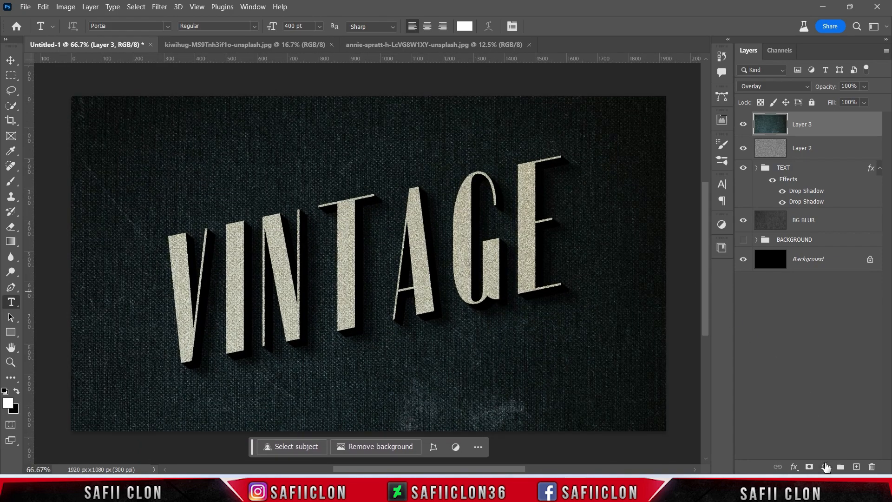
pyautogui.click(825, 466)
pyautogui.click(816, 308)
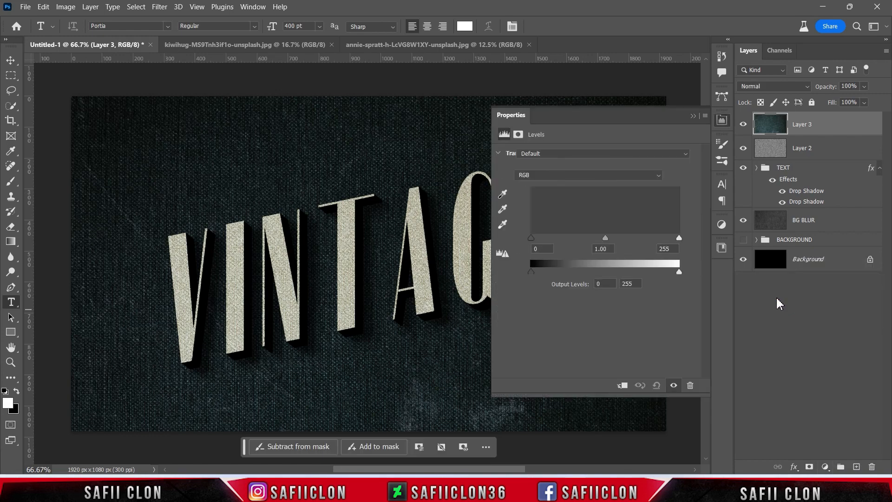
pyautogui.click(622, 385)
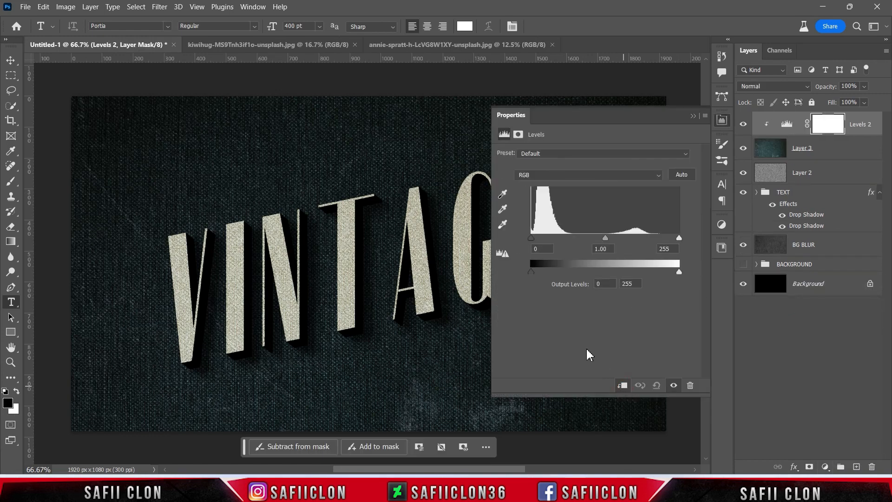
# Set the texture's Levels inputs to 34, 1.29 and 156, and its output levels to 49 and 255.
pyautogui.moveTo(531, 237); pyautogui.dragTo(550, 238)
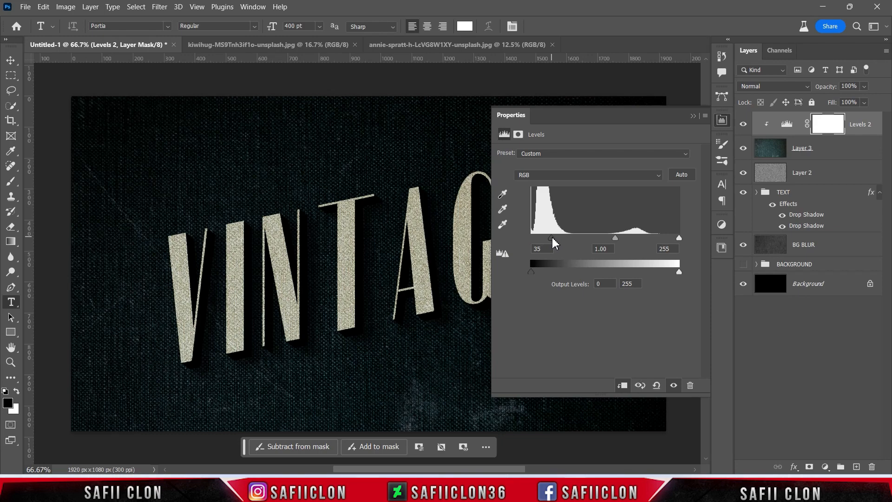
pyautogui.moveTo(615, 238); pyautogui.dragTo(600, 237)
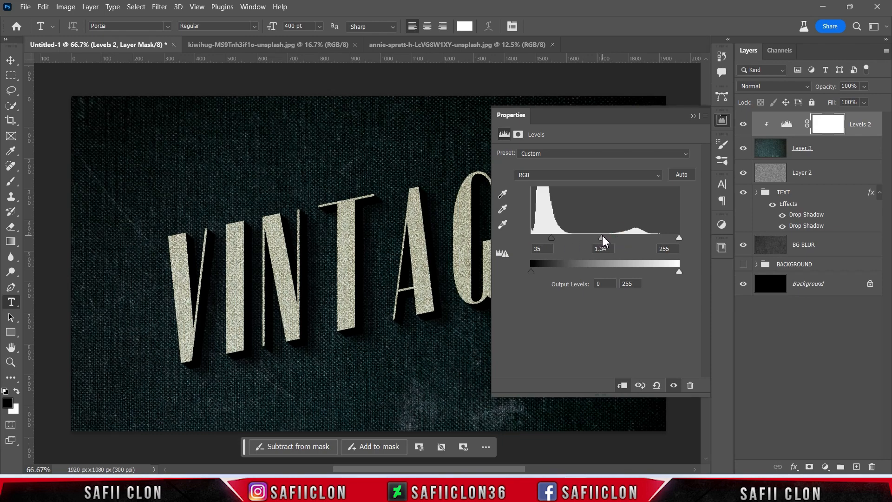
pyautogui.moveTo(678, 238); pyautogui.dragTo(624, 239)
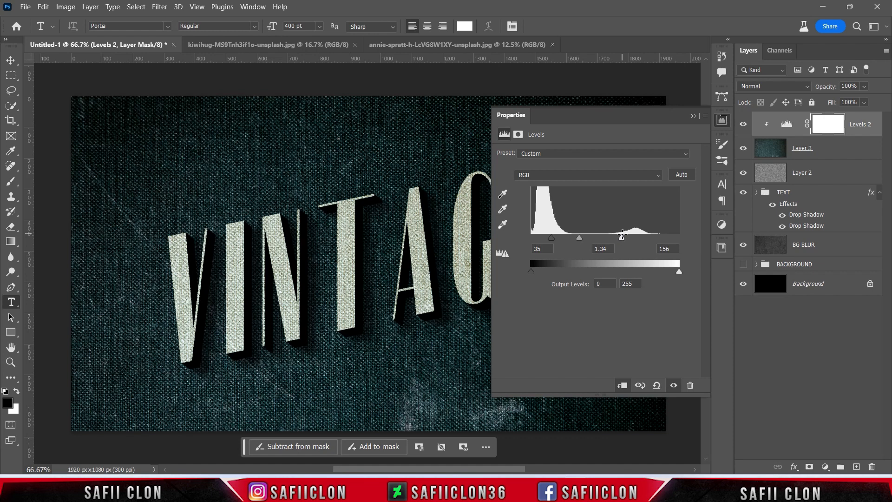
pyautogui.moveTo(542, 272); pyautogui.dragTo(568, 270)
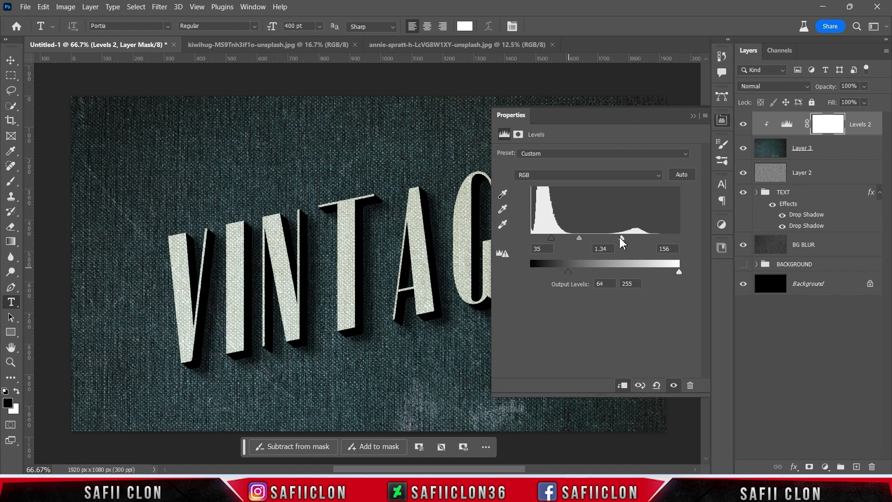
pyautogui.moveTo(551, 240); pyautogui.dragTo(550, 240)
pyautogui.moveTo(568, 272)
pyautogui.mouseDown()
pyautogui.moveTo(556, 274)
pyautogui.moveTo(563, 270)
pyautogui.mouseUp()
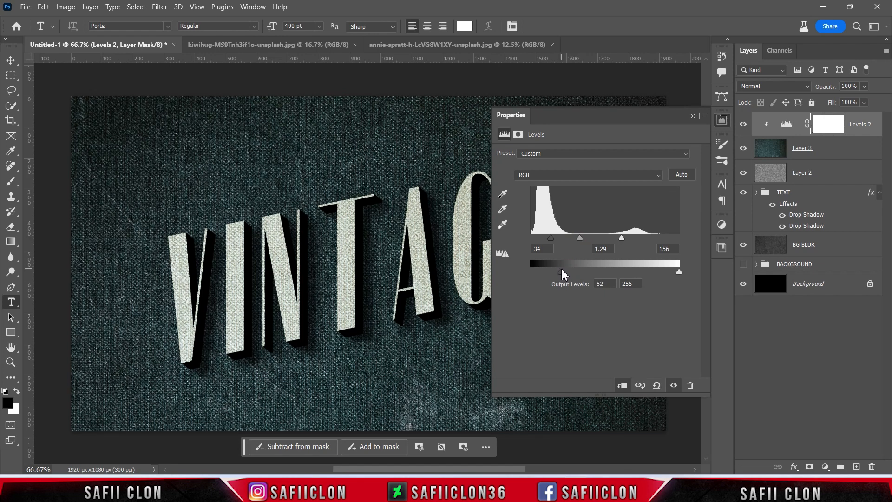
pyautogui.click(693, 115)
# Compare the artwork with the clipped Levels adjustment hidden and shown.
pyautogui.click(743, 124)
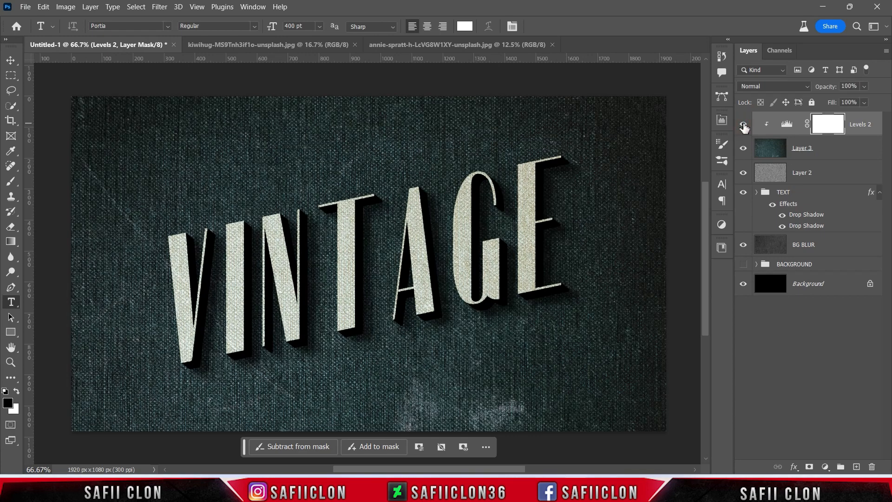
pyautogui.click(744, 124)
pyautogui.click(743, 124)
# Create a new layer above BG BLUR and fill it with black (#000000) using the Paint Bucket tool.
pyautogui.hotkey('ctrl', '-')
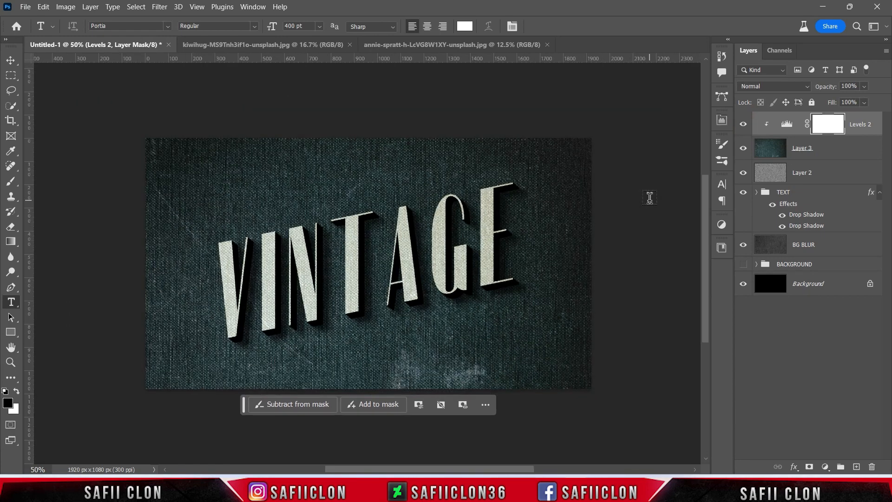
pyautogui.click(842, 246)
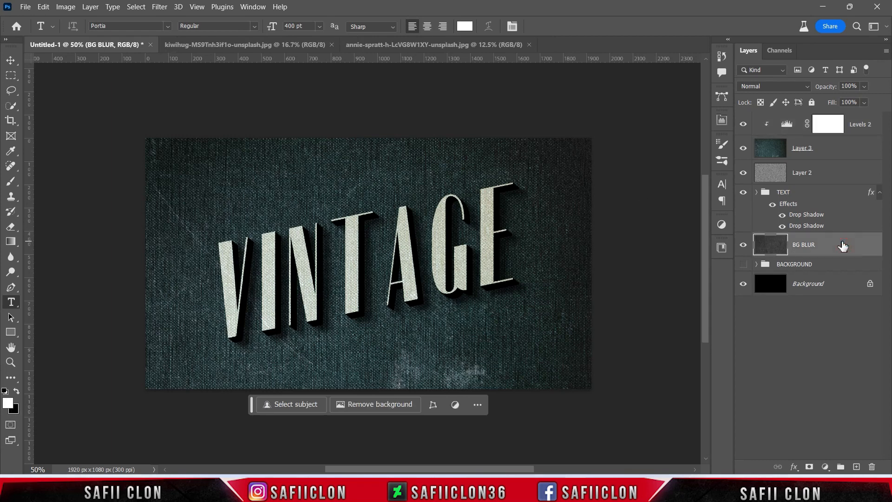
pyautogui.click(856, 466)
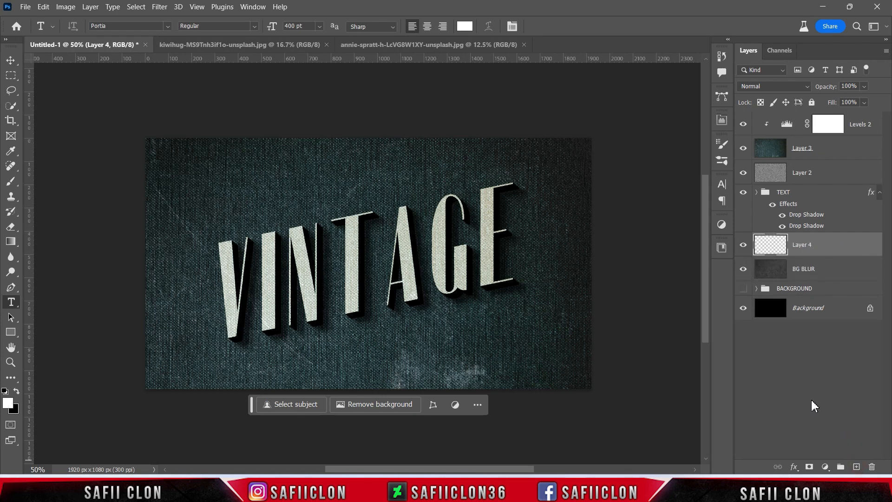
pyautogui.click(10, 241)
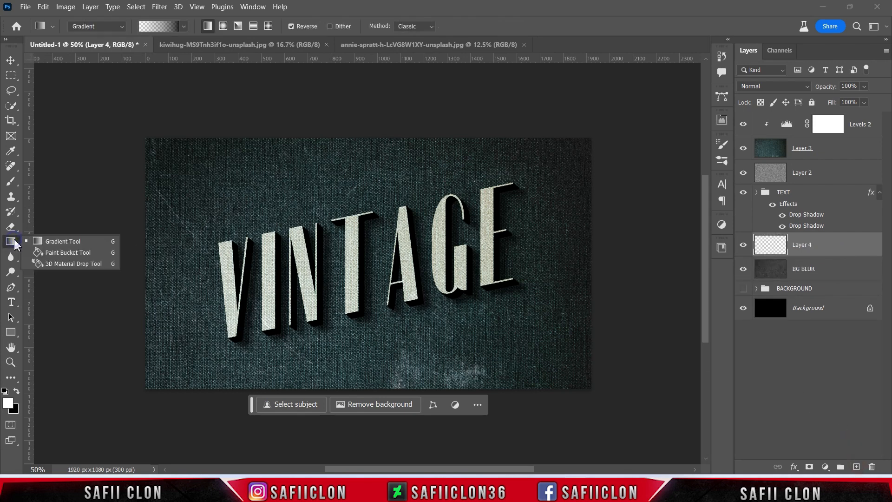
pyautogui.click(65, 253)
pyautogui.click(8, 403)
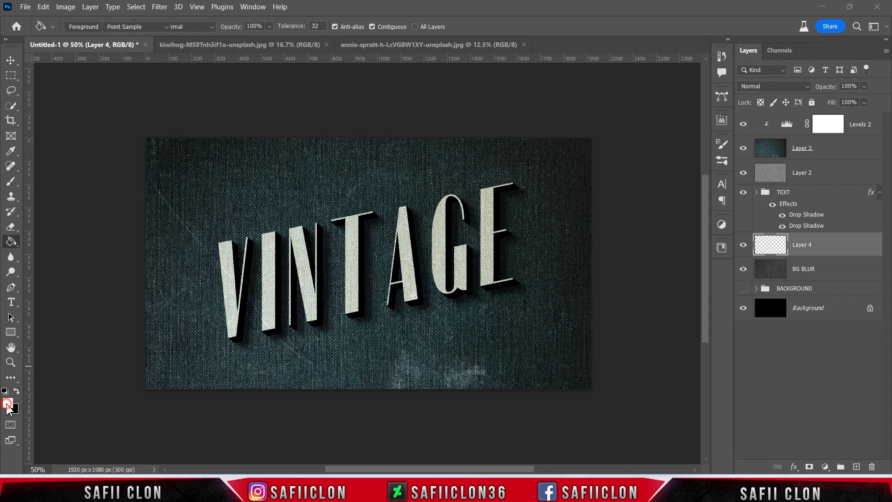
pyautogui.write('000000')
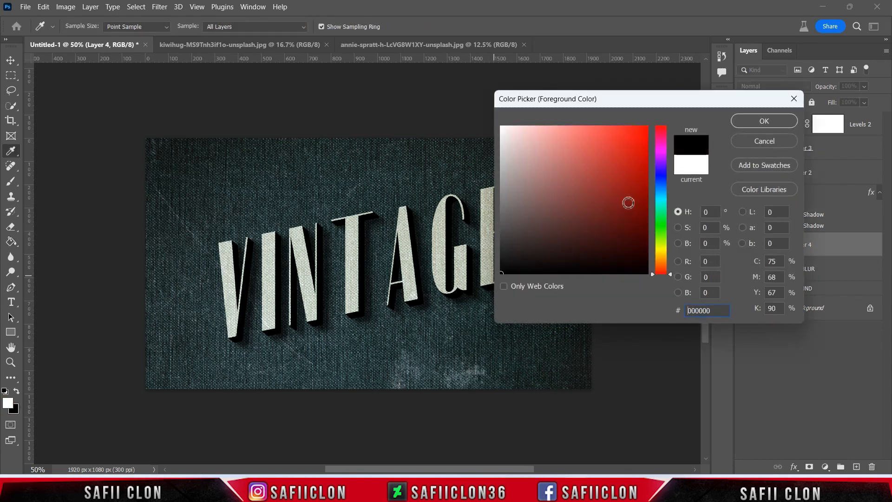
pyautogui.click(744, 120)
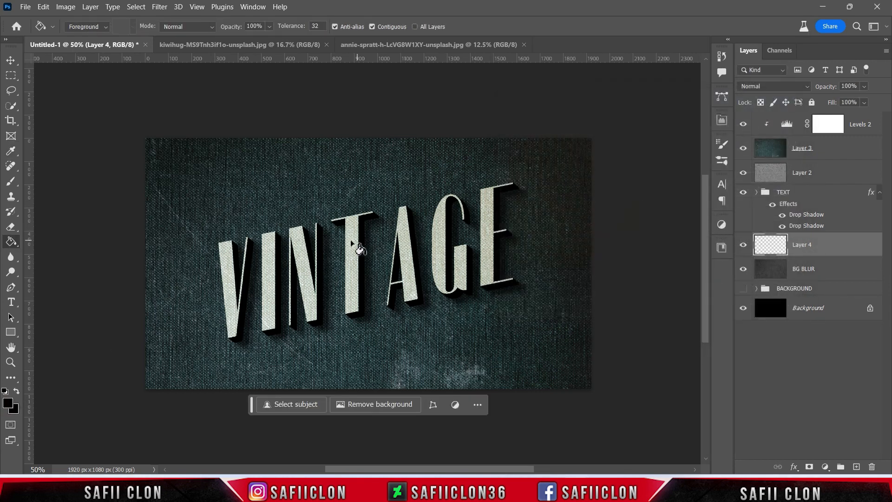
pyautogui.click(366, 245)
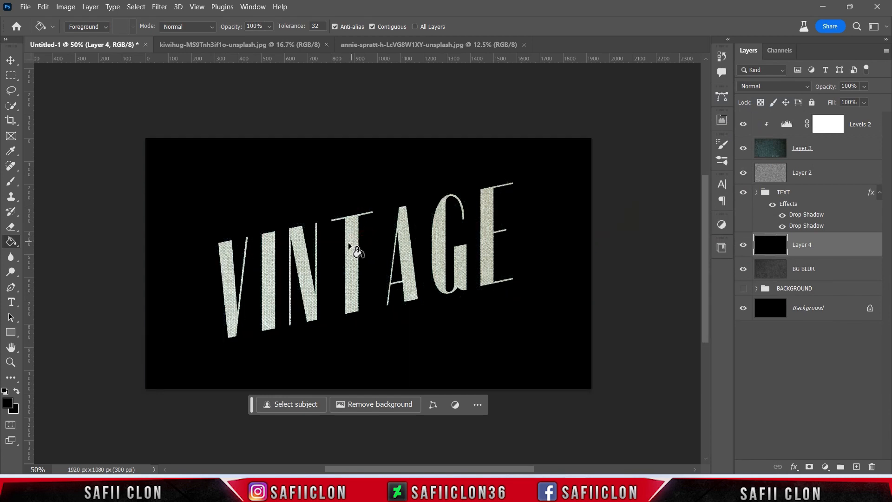
# Set up a Soft Round brush at 500 px, 0% hardness and 100% opacity with a white foreground color.
pyautogui.rightClick(13, 182)
pyautogui.click(55, 179)
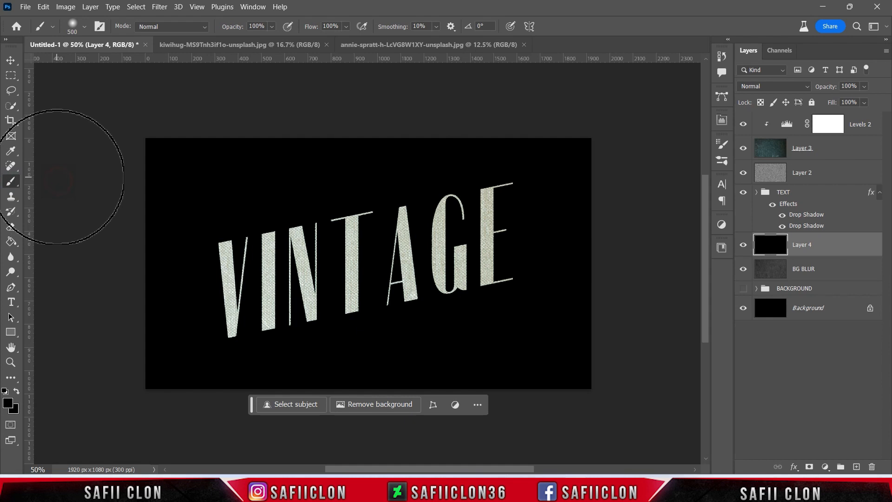
pyautogui.click(84, 26)
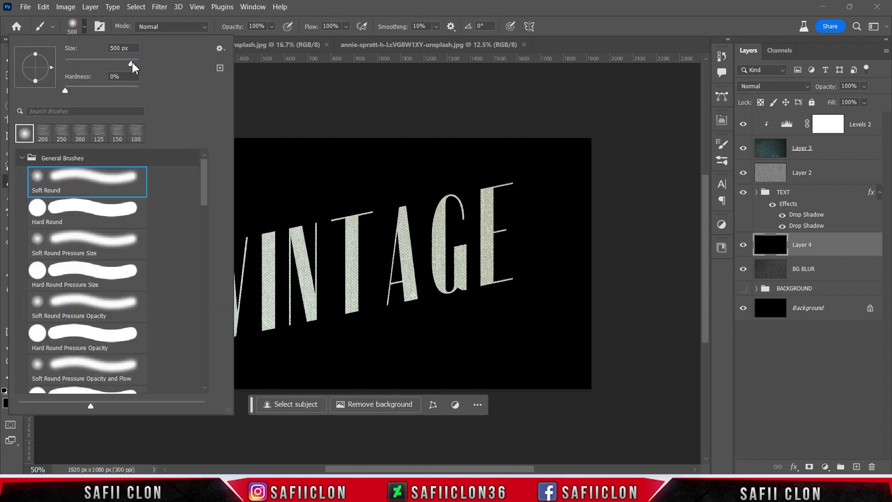
pyautogui.click(84, 27)
pyautogui.click(271, 27)
pyautogui.click(271, 26)
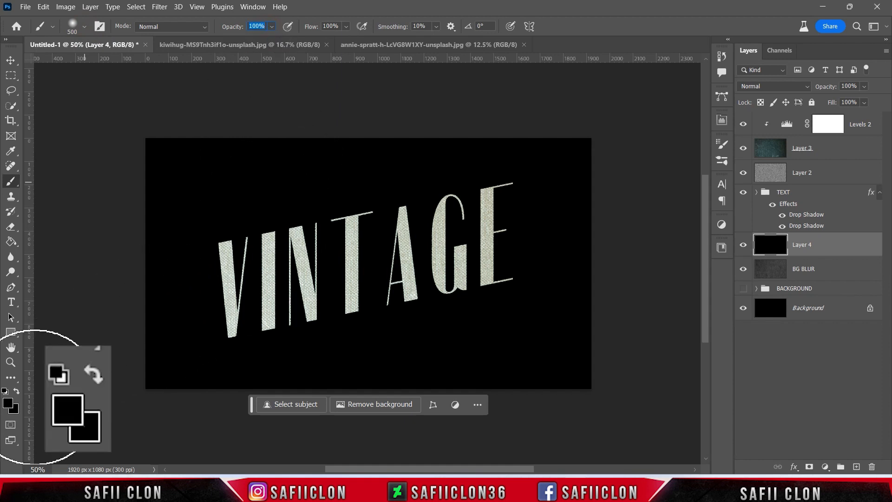
pyautogui.click(8, 402)
pyautogui.moveTo(546, 201); pyautogui.dragTo(493, 120)
pyautogui.click(757, 121)
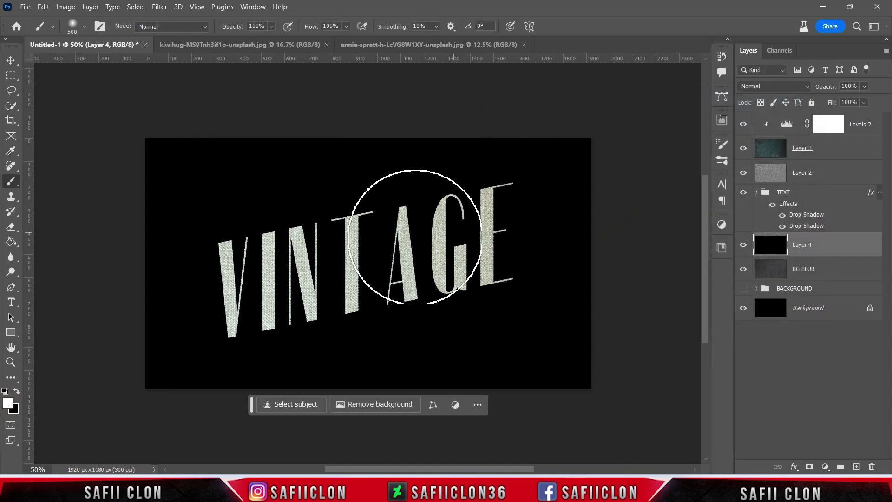
# Paint a soft white glow at the canvas center on the black layer with one large dab and one 300 px dab.
pyautogui.click(372, 266)
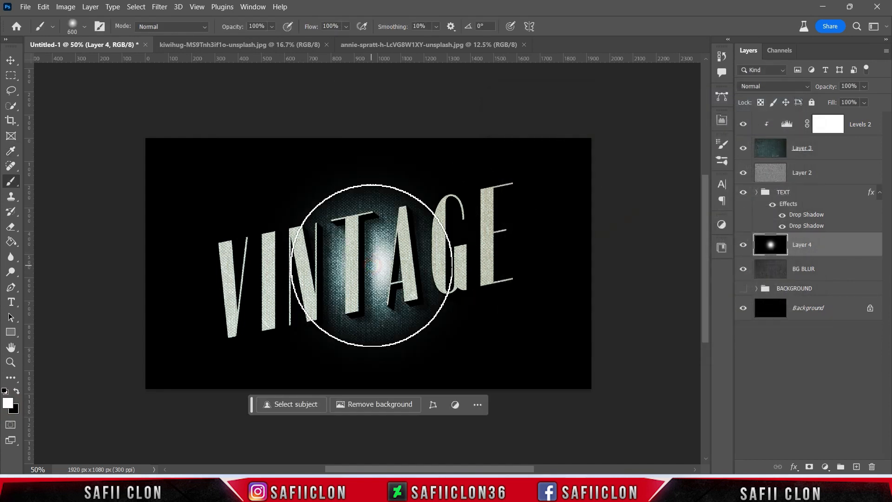
pyautogui.press('[')
pyautogui.press('[')
pyautogui.press('[')
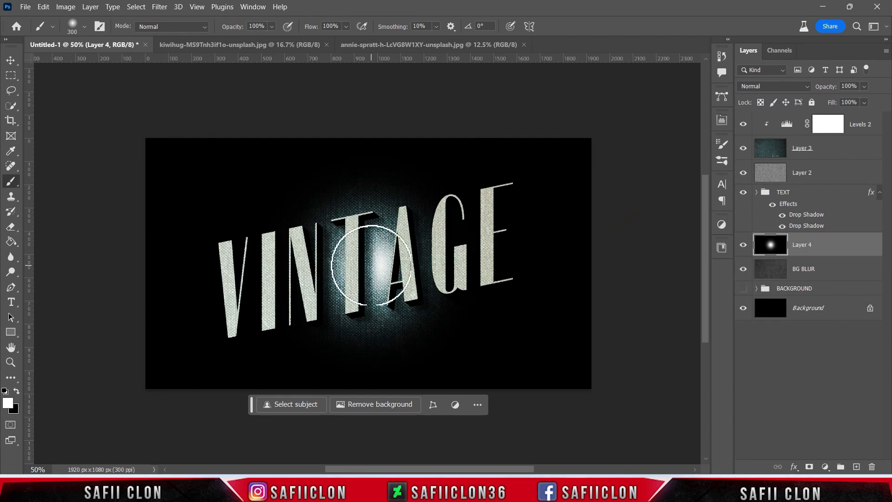
pyautogui.click(371, 266)
pyautogui.press(']')
pyautogui.press(']')
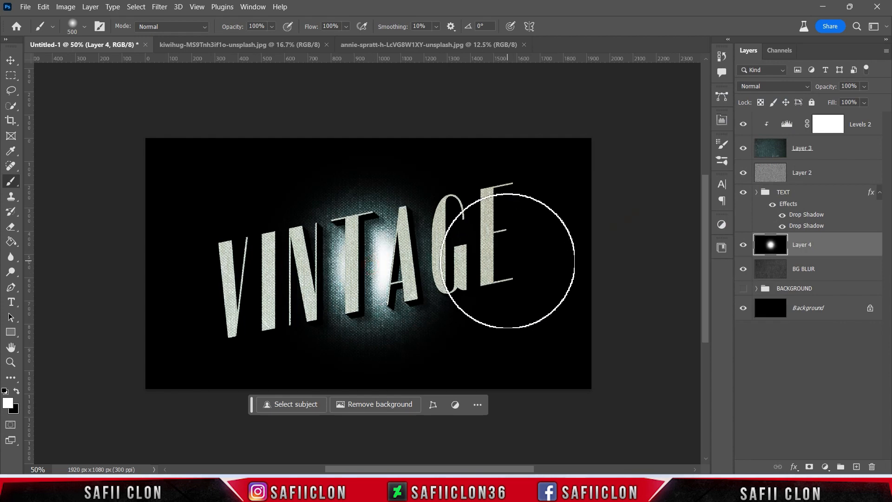
# Compare the artwork with the glow layer hidden and shown.
pyautogui.click(743, 246)
pyautogui.click(744, 246)
pyautogui.click(744, 246)
pyautogui.click(744, 246)
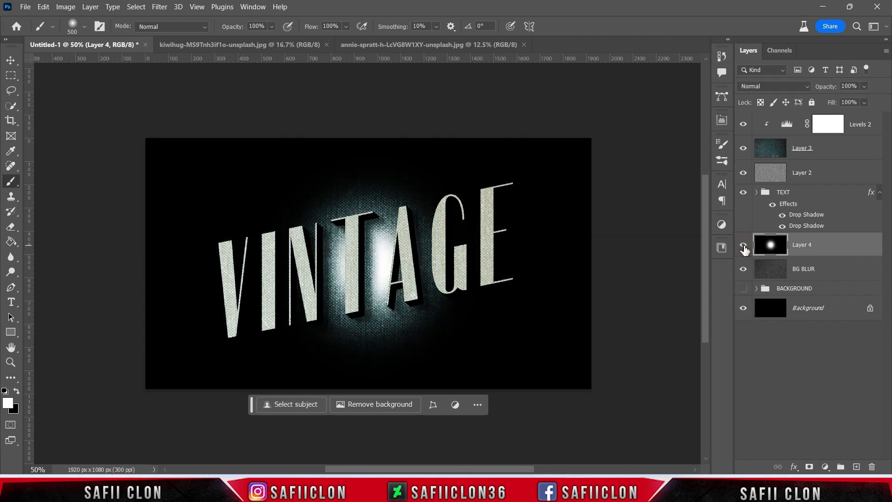
# Set the glow layer's blend mode to Darken and its opacity to 49%.
pyautogui.click(772, 88)
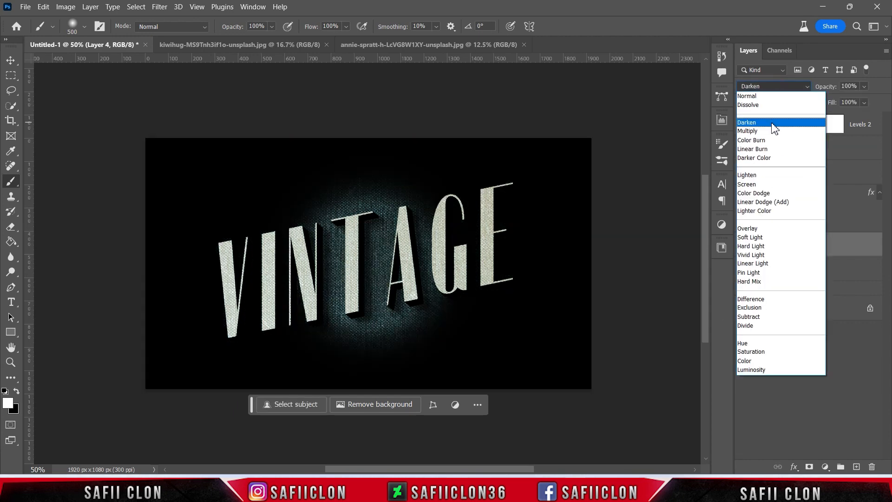
pyautogui.click(765, 124)
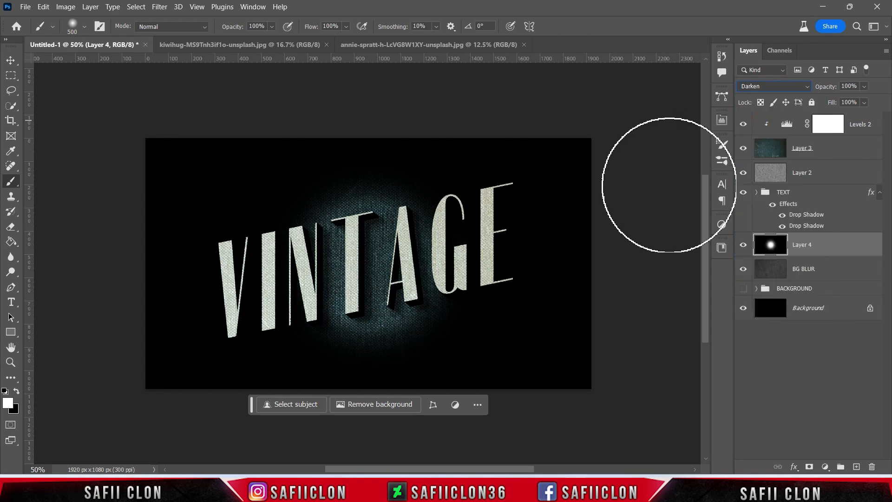
pyautogui.click(864, 87)
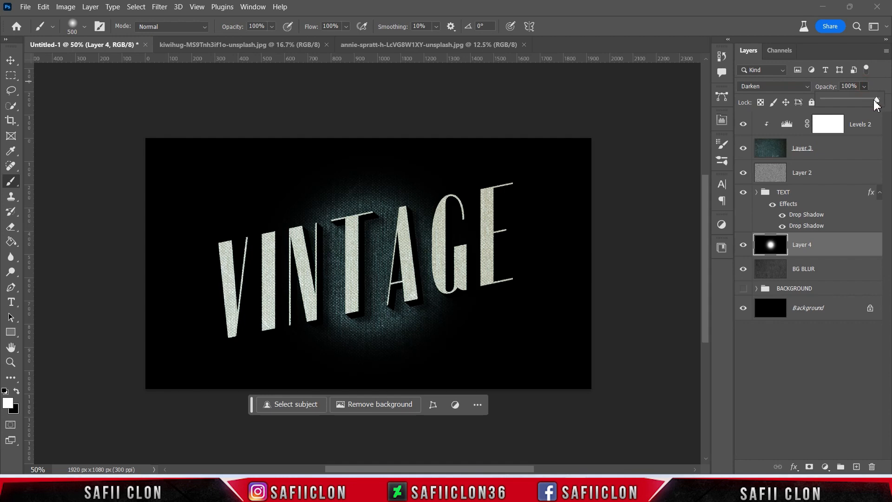
pyautogui.moveTo(851, 98); pyautogui.dragTo(849, 97)
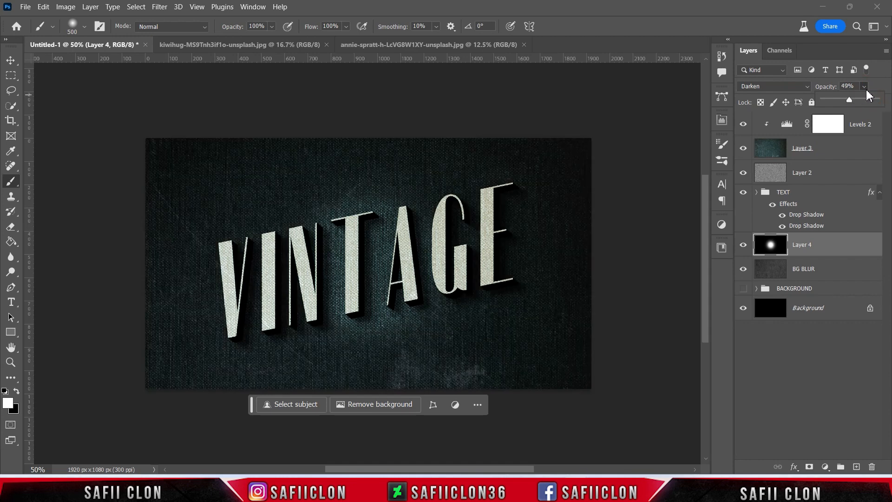
pyautogui.click(865, 82)
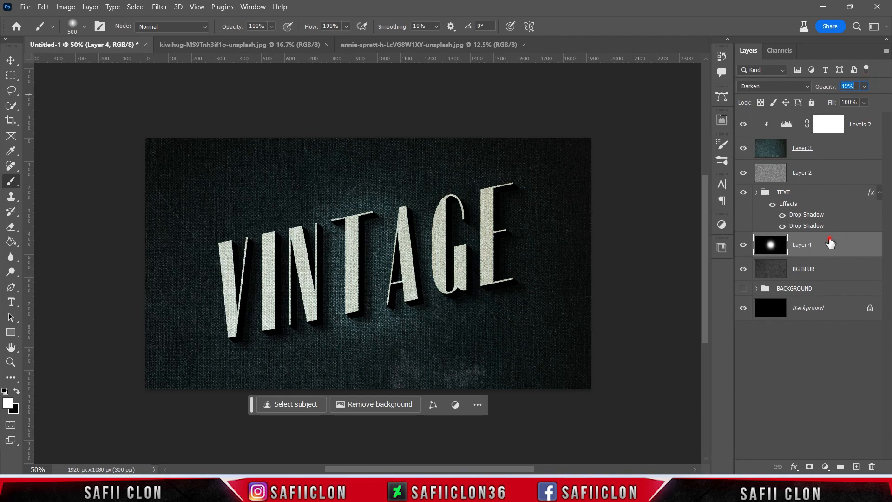
# Free-transform the glow layer into a wide slanted ellipse following the text: about 185% wide, 199% high, rotated 11.55° and skewed -47.23° horizontally.
pyautogui.hotkey('ctrl', 't')
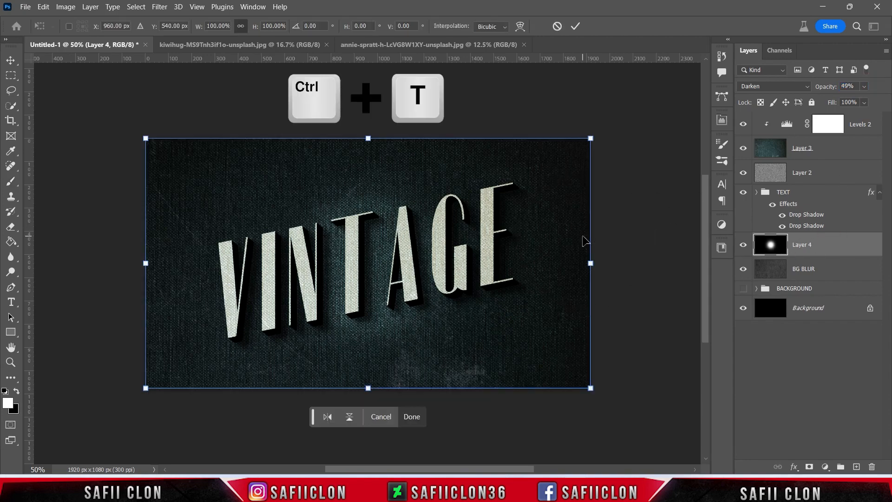
pyautogui.hotkey('ctrl', '-')
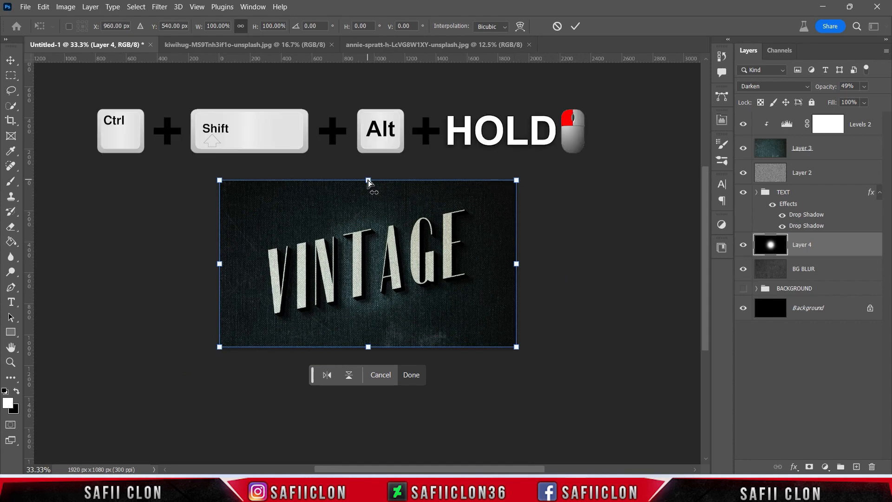
pyautogui.moveTo(368, 180); pyautogui.dragTo(444, 184)
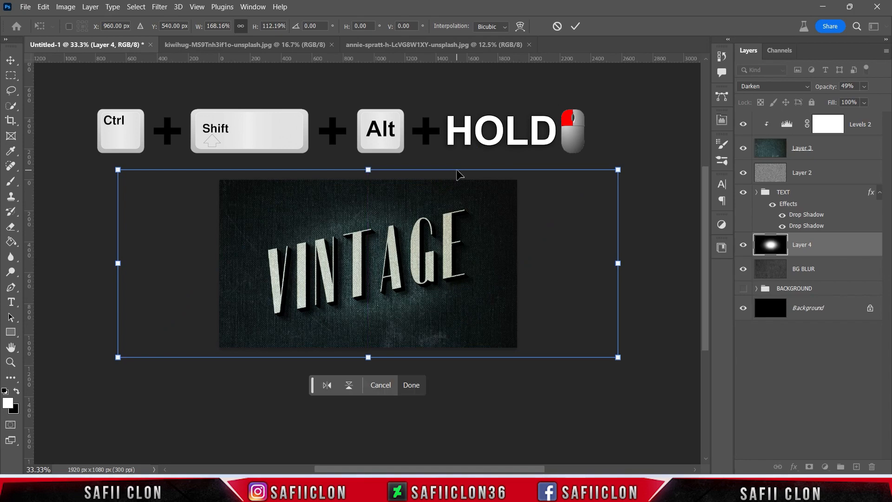
pyautogui.hotkey('ctrl', 'z')
pyautogui.moveTo(624, 122); pyautogui.dragTo(642, 185)
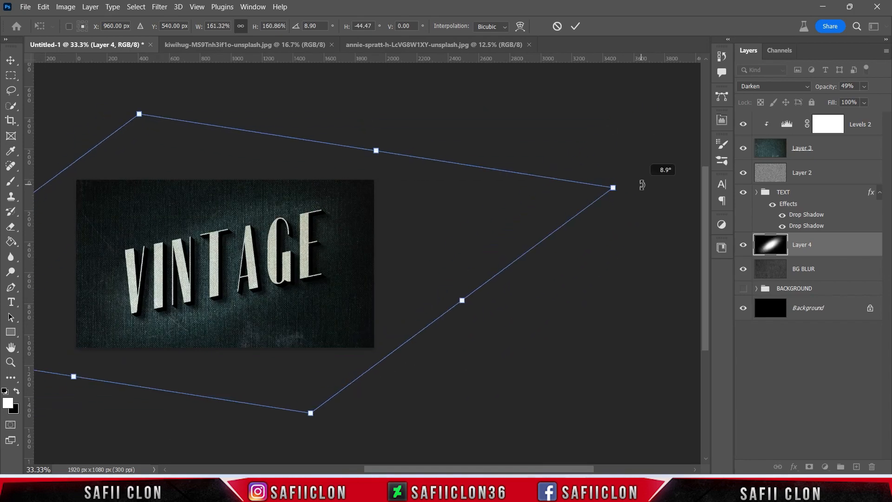
pyautogui.moveTo(139, 114); pyautogui.dragTo(132, 105)
pyautogui.moveTo(639, 183); pyautogui.dragTo(642, 211)
pyautogui.moveTo(622, 212)
pyautogui.mouseDown()
pyautogui.moveTo(597, 222)
pyautogui.moveTo(614, 215)
pyautogui.mouseUp()
pyautogui.moveTo(368, 159); pyautogui.dragTo(397, 164)
pyautogui.moveTo(646, 221); pyautogui.dragTo(769, 237)
pyautogui.moveTo(523, 296); pyautogui.dragTo(539, 291)
pyautogui.hotkey('ctrl', '-')
pyautogui.moveTo(681, 241); pyautogui.dragTo(607, 223)
pyautogui.moveTo(505, 241); pyautogui.dragTo(515, 237)
pyautogui.moveTo(424, 174); pyautogui.dragTo(413, 171)
pyautogui.moveTo(607, 216); pyautogui.dragTo(637, 213)
pyautogui.moveTo(440, 285); pyautogui.dragTo(432, 286)
pyautogui.moveTo(572, 173); pyautogui.dragTo(570, 165)
pyautogui.moveTo(464, 246); pyautogui.dragTo(466, 246)
pyautogui.moveTo(629, 205); pyautogui.dragTo(611, 211)
pyautogui.moveTo(404, 270); pyautogui.dragTo(408, 269)
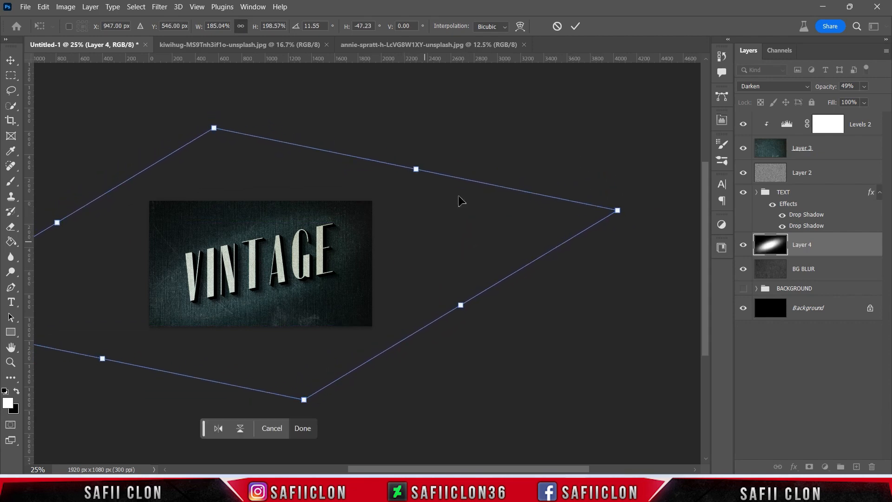
pyautogui.click(575, 26)
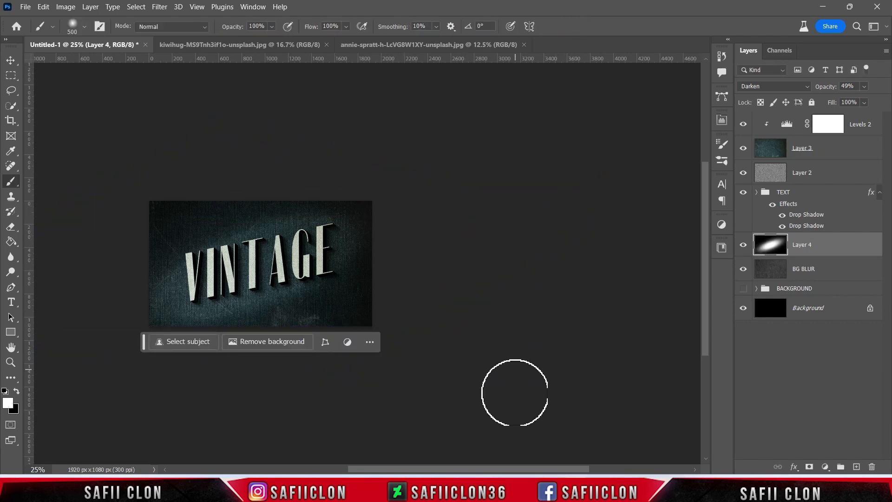
# Compare the artwork with the stretched glow layer hidden and shown.
pyautogui.moveTo(514, 469); pyautogui.dragTo(486, 434)
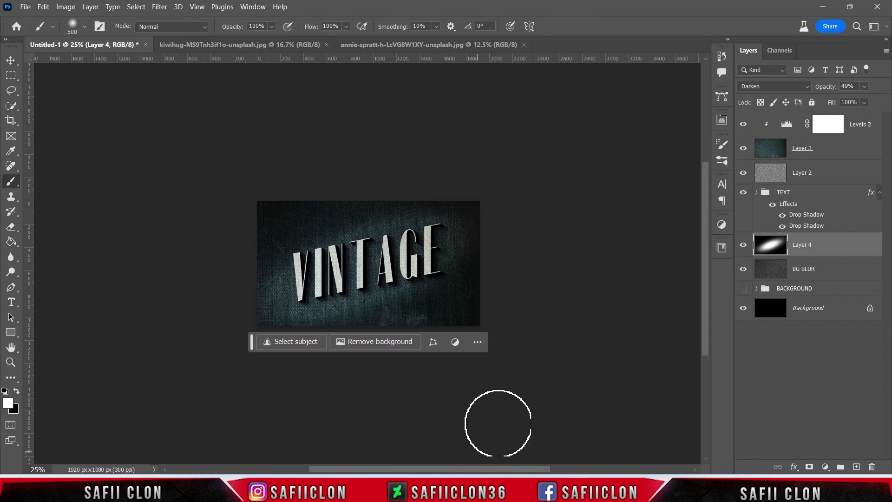
pyautogui.hotkey('ctrl', '+')
pyautogui.hotkey('ctrl', '+')
pyautogui.hotkey('ctrl', '+')
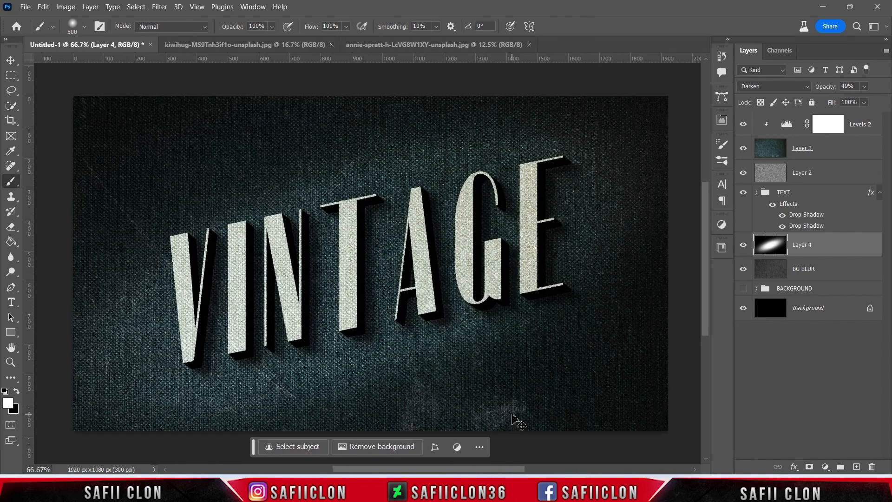
pyautogui.click(744, 246)
pyautogui.click(745, 245)
pyautogui.click(744, 245)
pyautogui.click(745, 246)
# Set the glow layer's fill to 88%.
pyautogui.click(864, 103)
pyautogui.moveTo(868, 116); pyautogui.dragTo(863, 116)
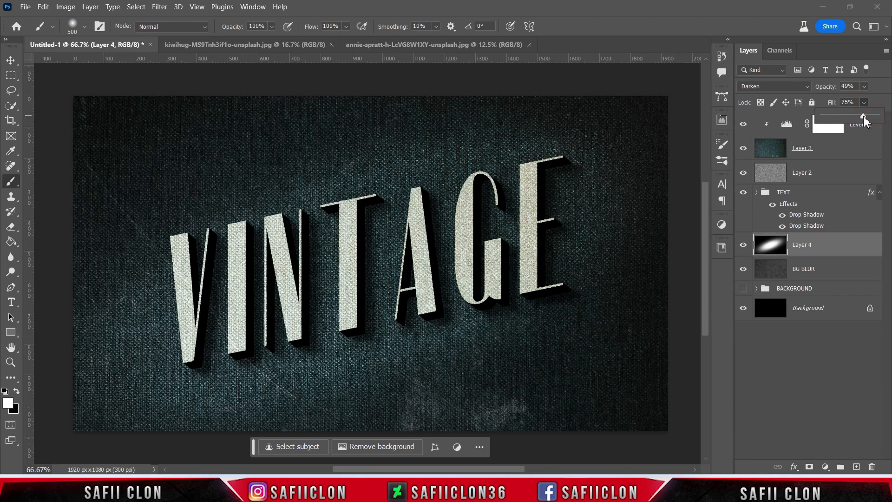
pyautogui.moveTo(876, 116); pyautogui.dragTo(875, 116)
pyautogui.click(845, 247)
# Brighten the fabric texture's Levels 2 adjustment by raising the output black level to 68 and lowering the input white level.
pyautogui.click(746, 127)
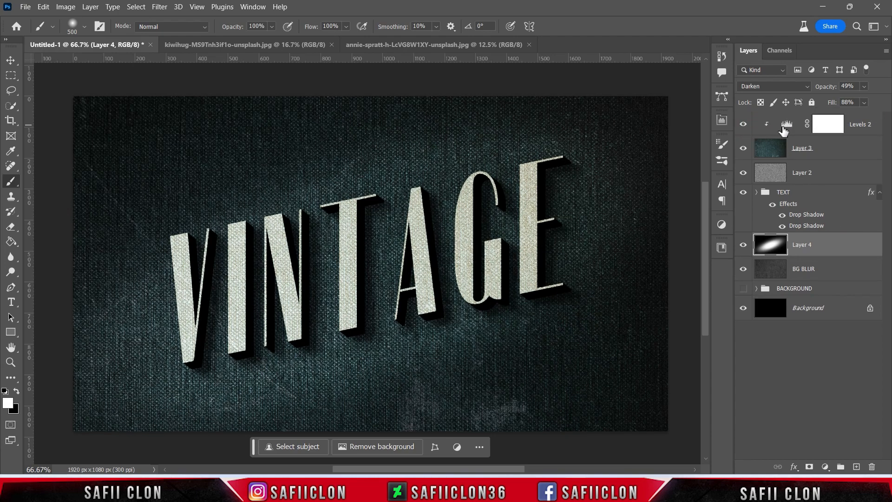
pyautogui.doubleClick(787, 125)
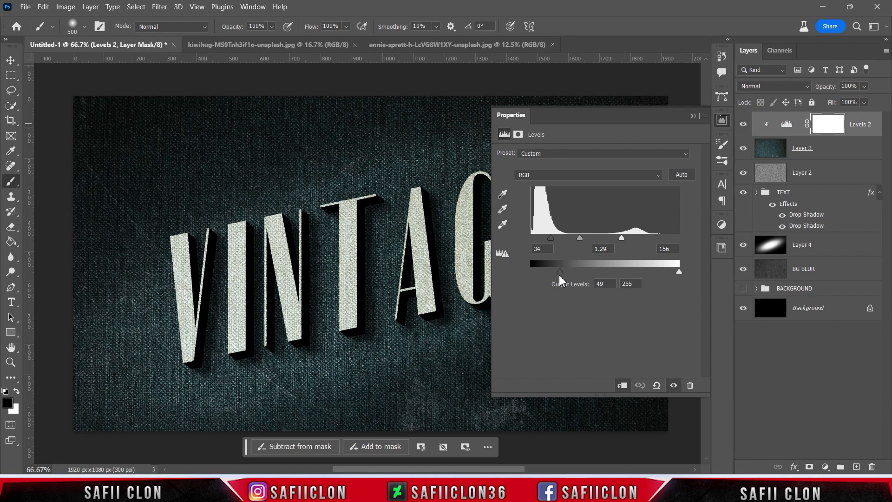
pyautogui.moveTo(556, 275); pyautogui.dragTo(572, 278)
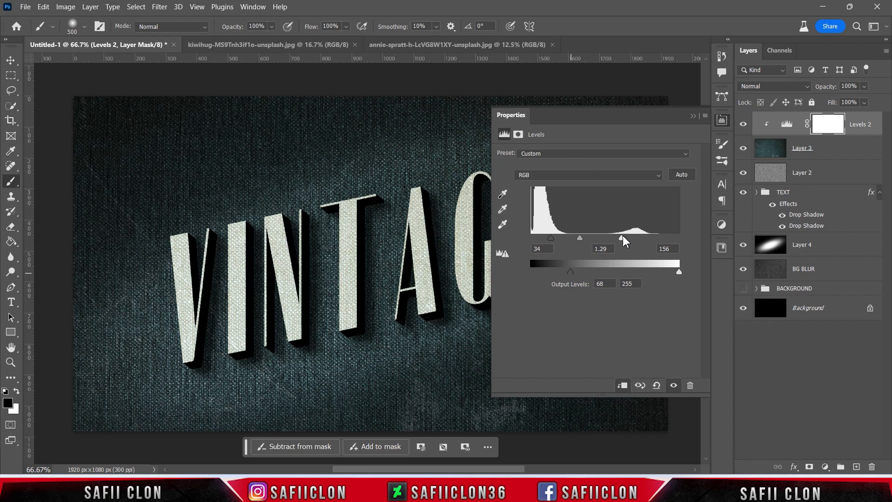
pyautogui.moveTo(625, 240); pyautogui.dragTo(606, 240)
pyautogui.click(693, 117)
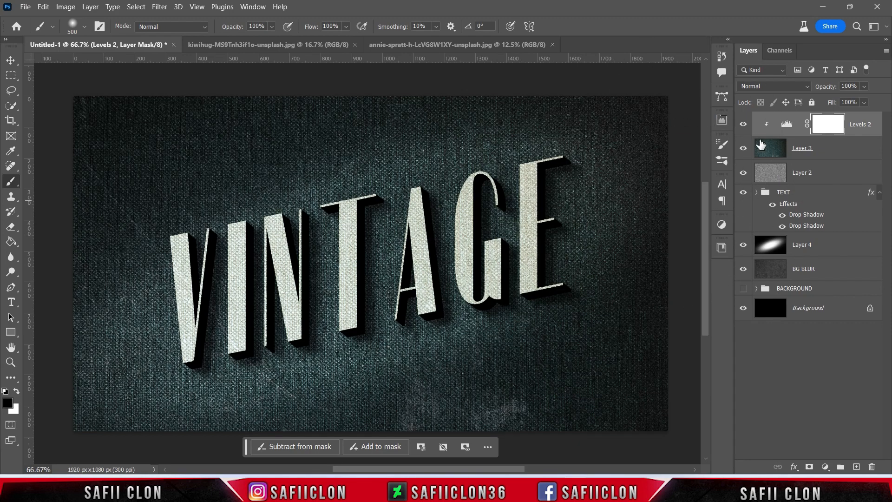
# Compare the artwork with the Levels 2 adjustment hidden and shown, and check it at several zoom levels.
pyautogui.click(744, 124)
pyautogui.click(744, 124)
pyautogui.click(743, 124)
pyautogui.click(743, 124)
pyautogui.hotkey('ctrl', '-')
pyautogui.hotkey('ctrl', '-')
pyautogui.hotkey('ctrl', '-')
pyautogui.hotkey('ctrl', '-')
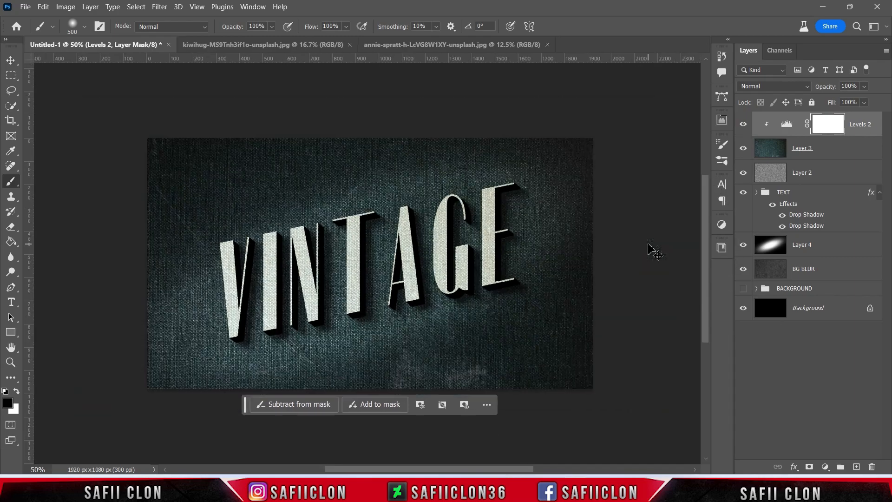
pyautogui.hotkey('ctrl', '1')
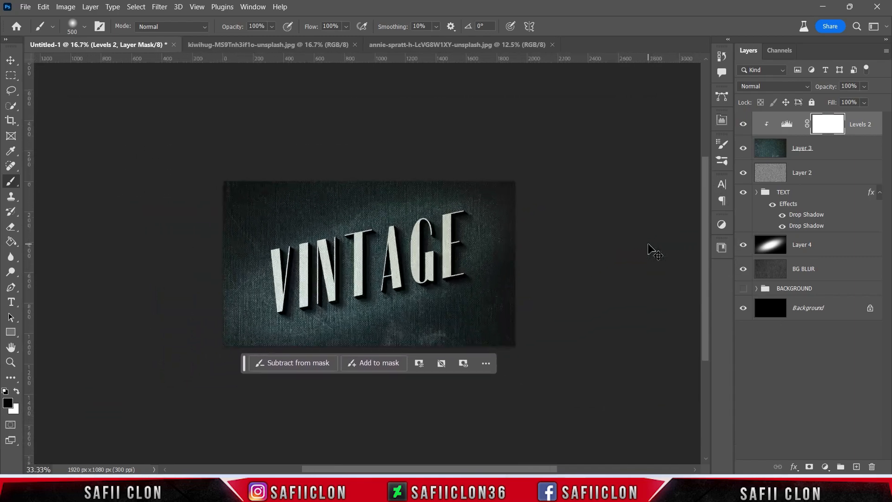
pyautogui.hotkey('ctrl', '-')
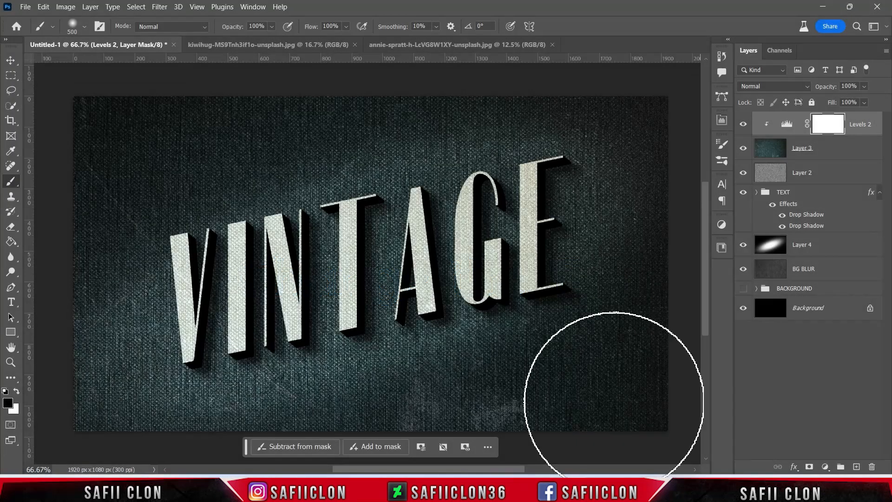
# Open the contents of the VINTAGE smart object inside the TEXT group for editing.
pyautogui.click(785, 196)
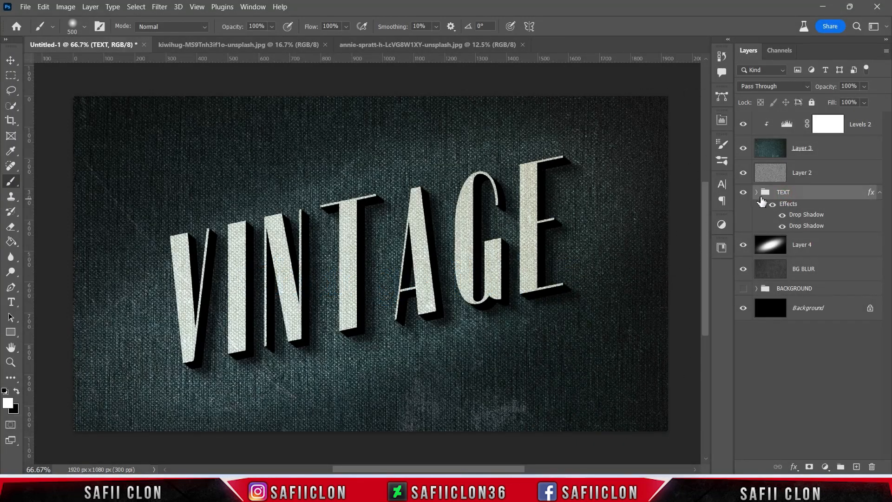
pyautogui.click(757, 192)
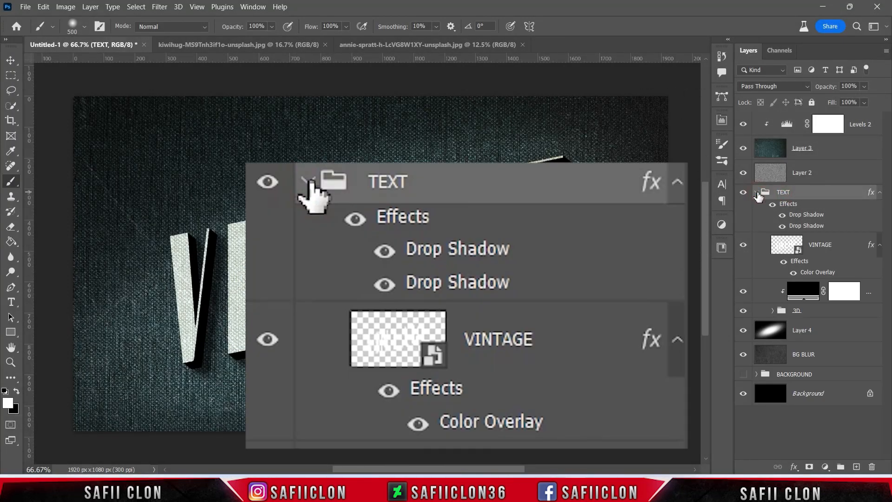
pyautogui.doubleClick(798, 250)
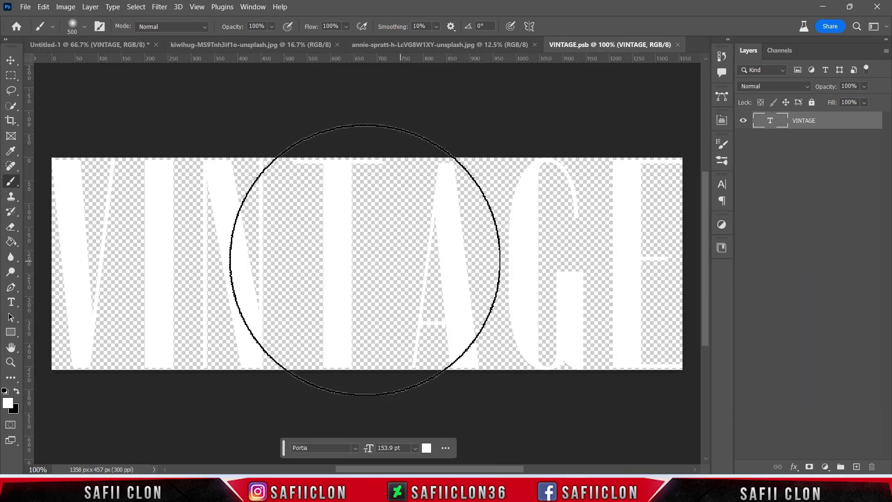
# Replace the word VINTAGE with SAFIICLON in the smart object's text layer.
pyautogui.click(11, 302)
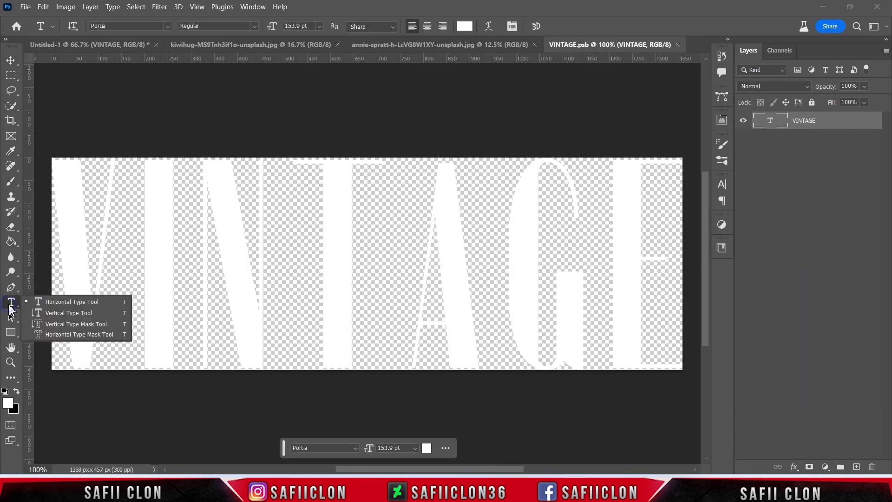
pyautogui.click(51, 303)
pyautogui.moveTo(73, 259); pyautogui.dragTo(678, 261)
pyautogui.write('S')
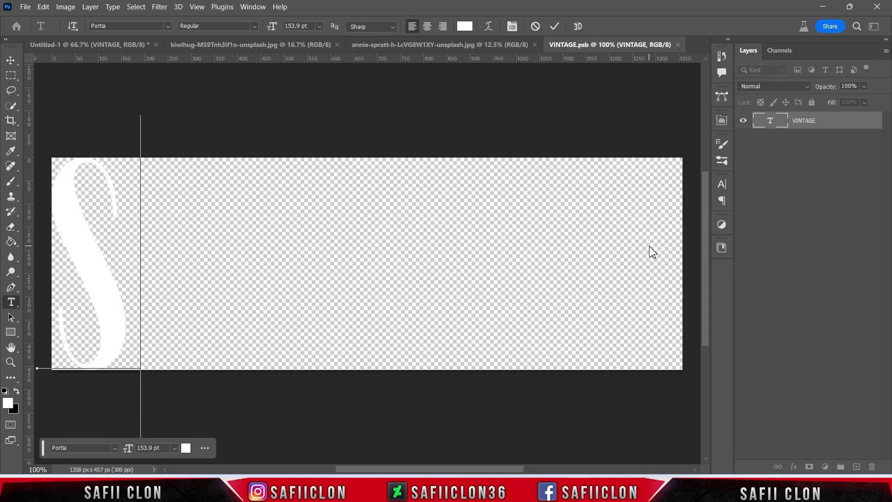
pyautogui.write('AFIICO')
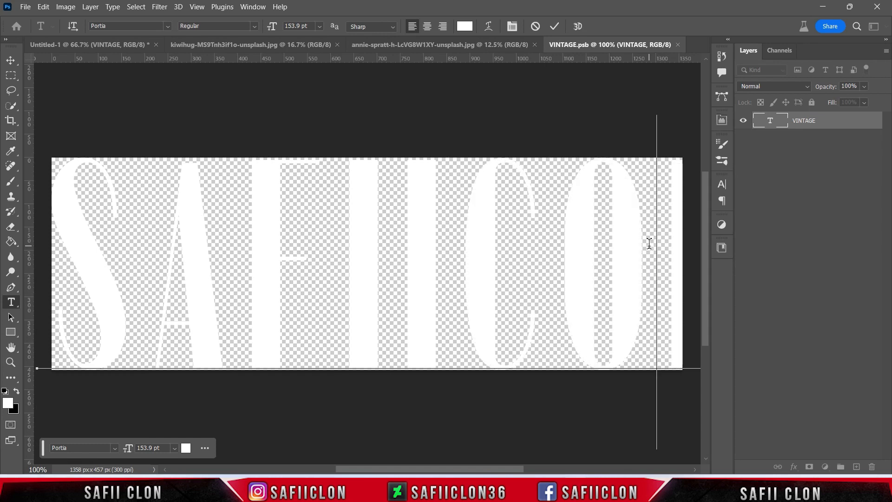
pyautogui.press('BackSpace')
pyautogui.write('LO')
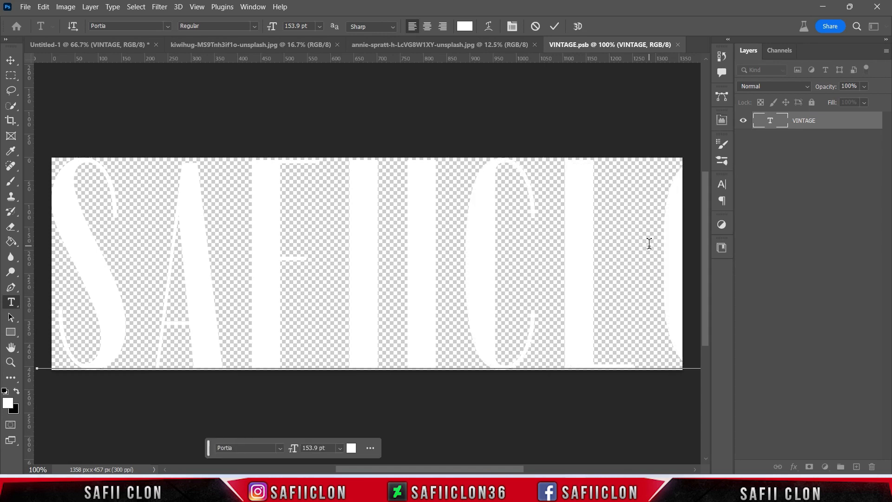
pyautogui.click(556, 26)
# Scale the SAFIICLON text to about 76% and center it so that it fits inside the canvas.
pyautogui.hotkey('ctrl', 't')
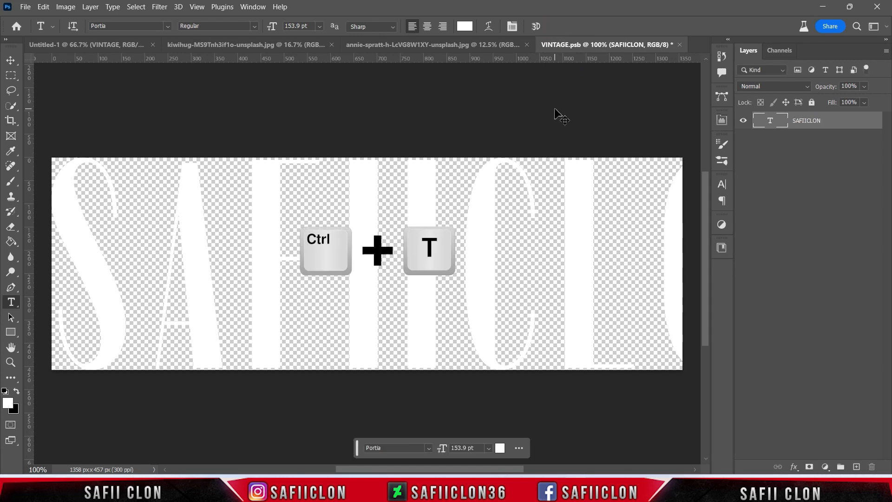
pyautogui.moveTo(37, 449); pyautogui.dragTo(134, 408)
pyautogui.moveTo(450, 309); pyautogui.dragTo(375, 301)
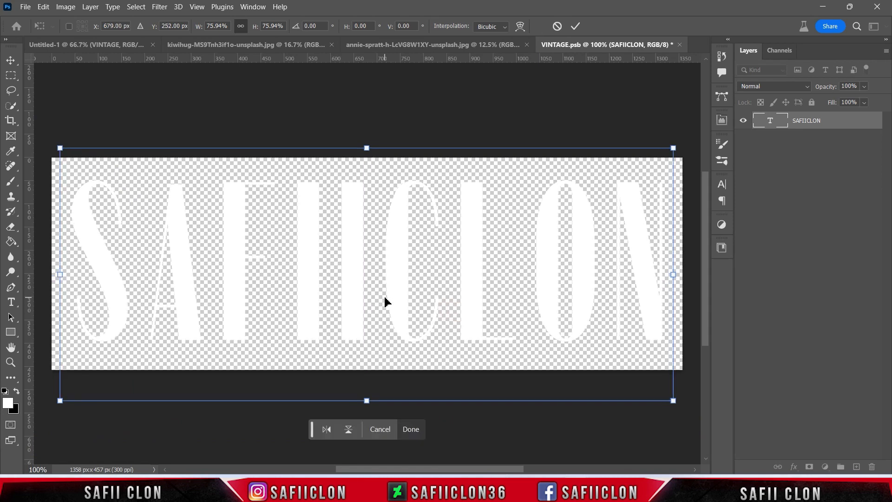
pyautogui.click(575, 26)
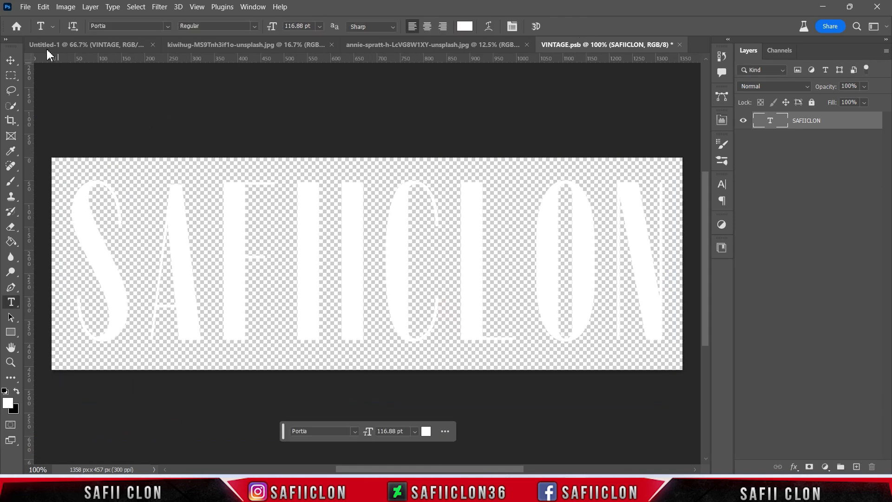
# Save the edited VINTAGE.psb smart object and return to the Untitled-1 document.
pyautogui.click(26, 7)
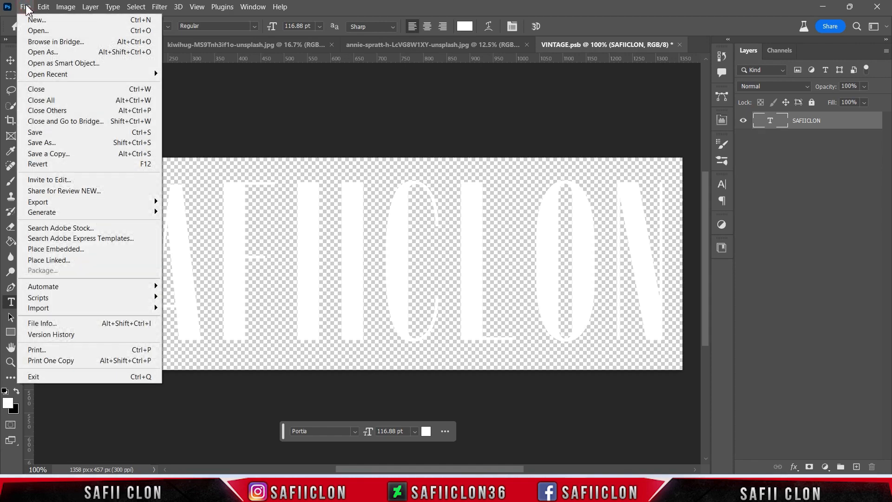
pyautogui.click(62, 133)
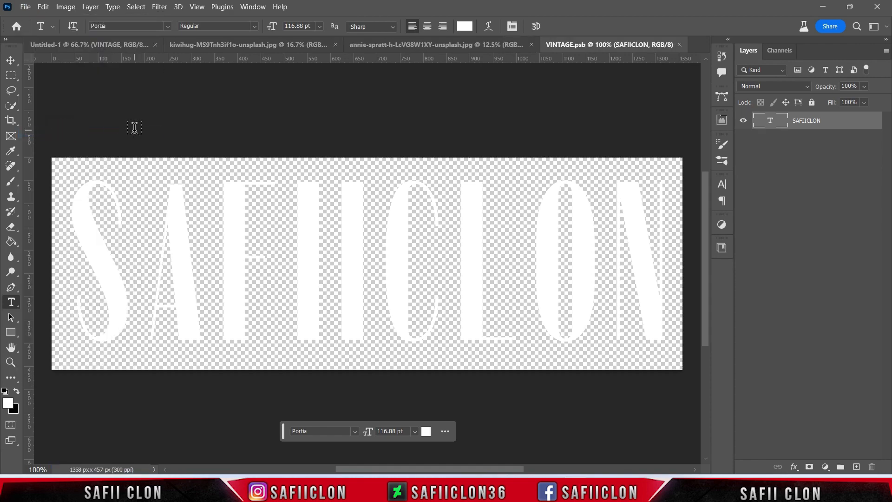
pyautogui.click(79, 44)
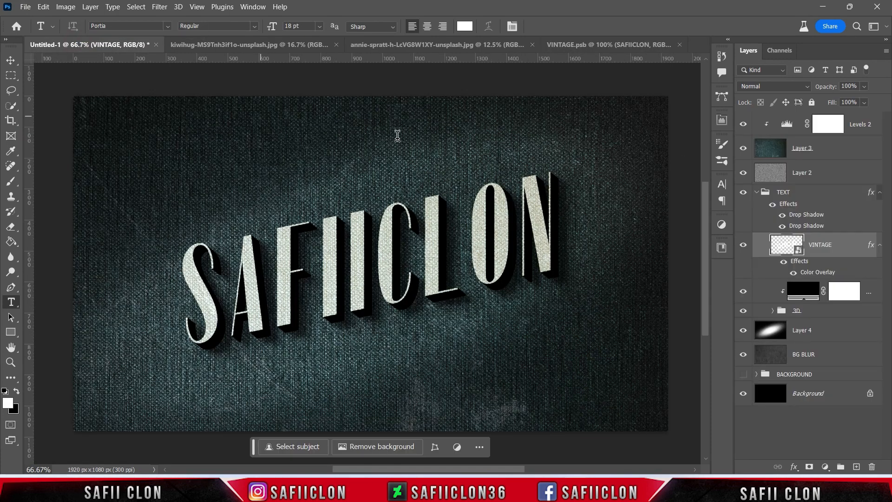
pyautogui.hotkey('ctrl', '-')
pyautogui.hotkey('ctrl', '-')
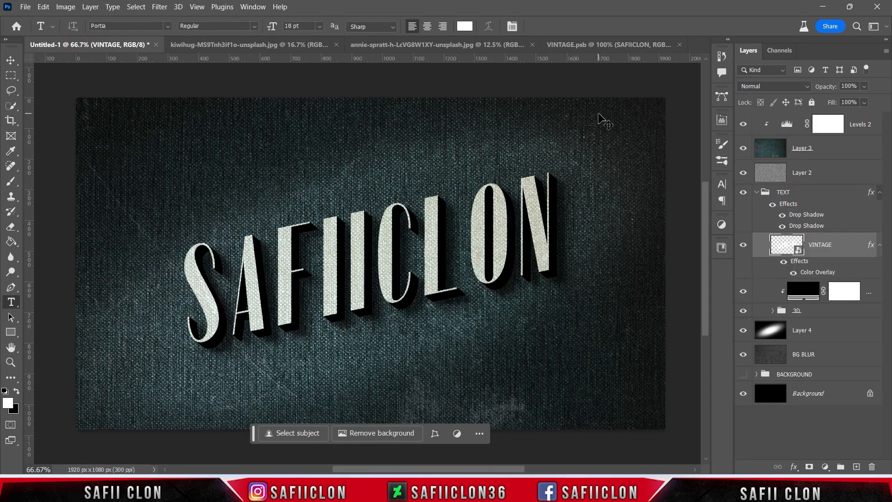
pyautogui.hotkey('ctrl', '+')
pyautogui.hotkey('ctrl', '+')
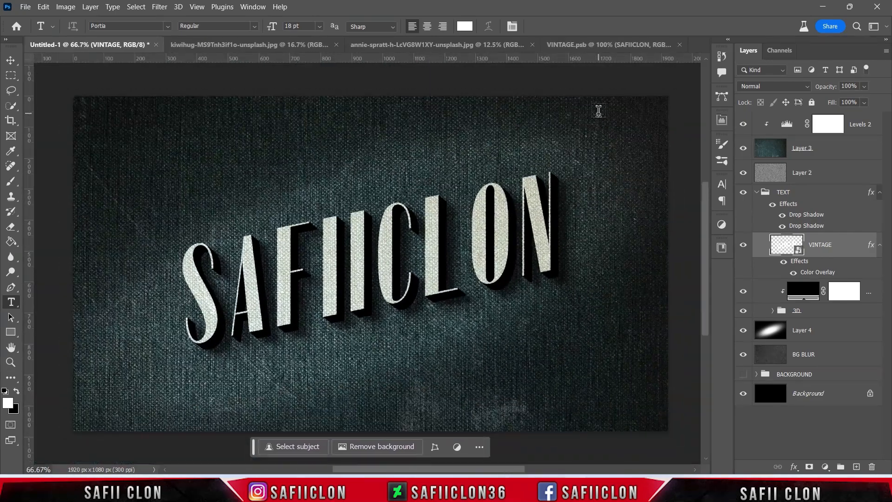
# Compare the history states before and after Update Smart Objects, and revert to the state before it to bring back the VINTAGE text.
pyautogui.click(721, 56)
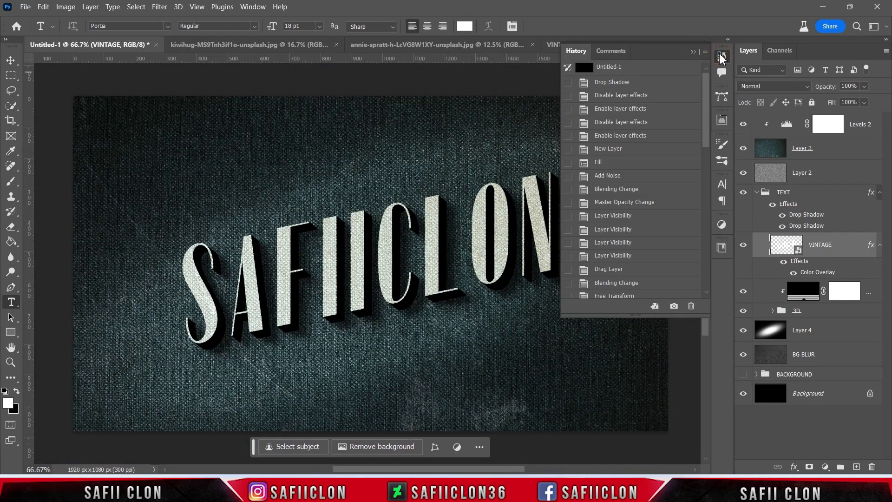
pyautogui.moveTo(705, 131); pyautogui.dragTo(705, 274)
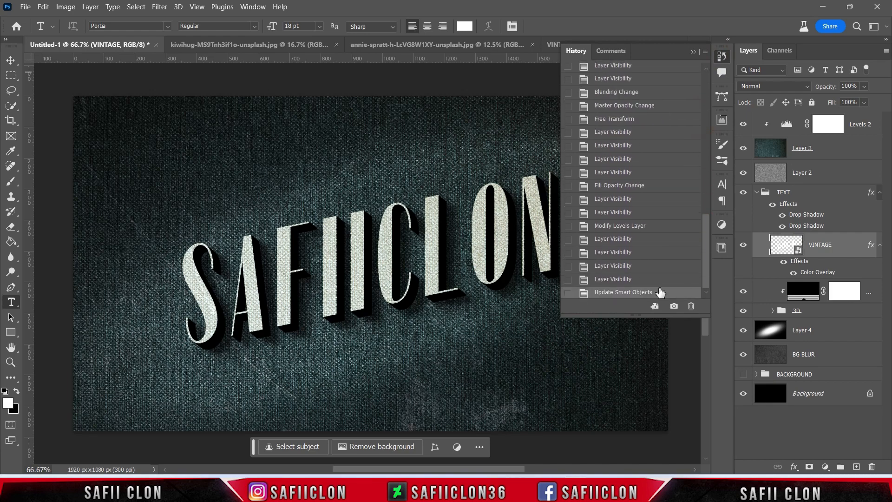
pyautogui.click(624, 279)
pyautogui.click(624, 292)
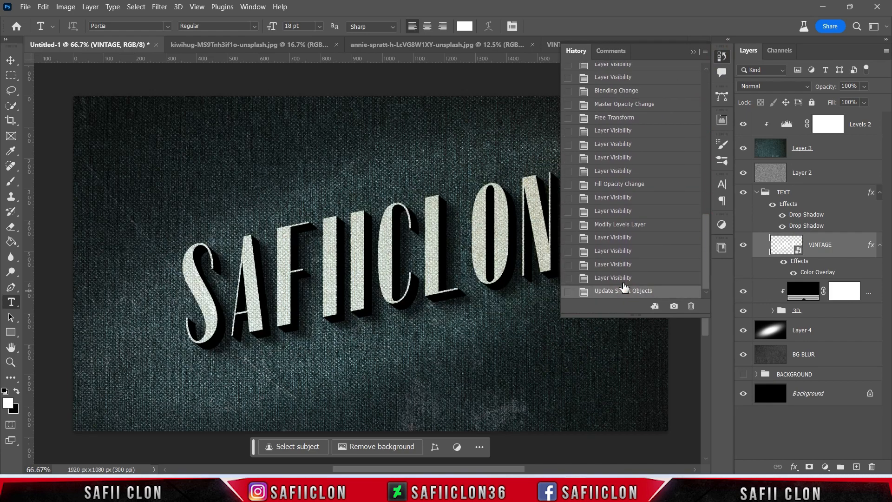
pyautogui.click(622, 279)
pyautogui.click(623, 291)
pyautogui.moveTo(513, 468); pyautogui.dragTo(528, 471)
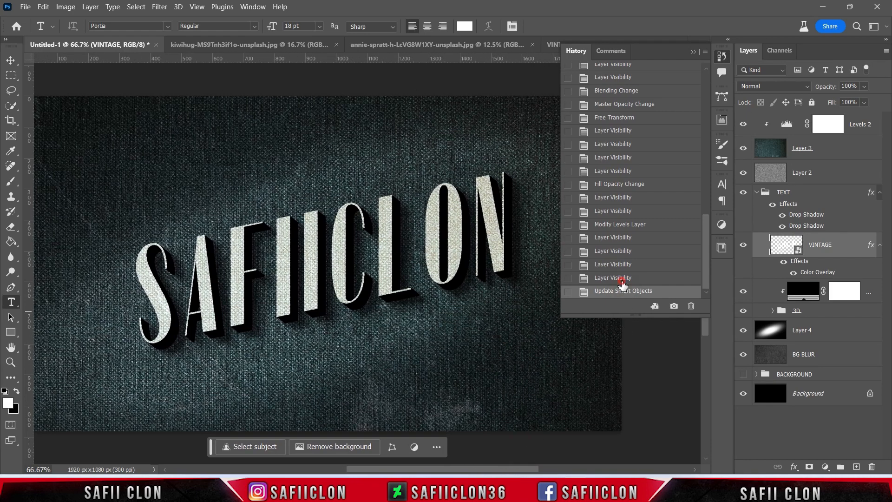
pyautogui.click(623, 279)
pyautogui.click(624, 291)
pyautogui.click(623, 278)
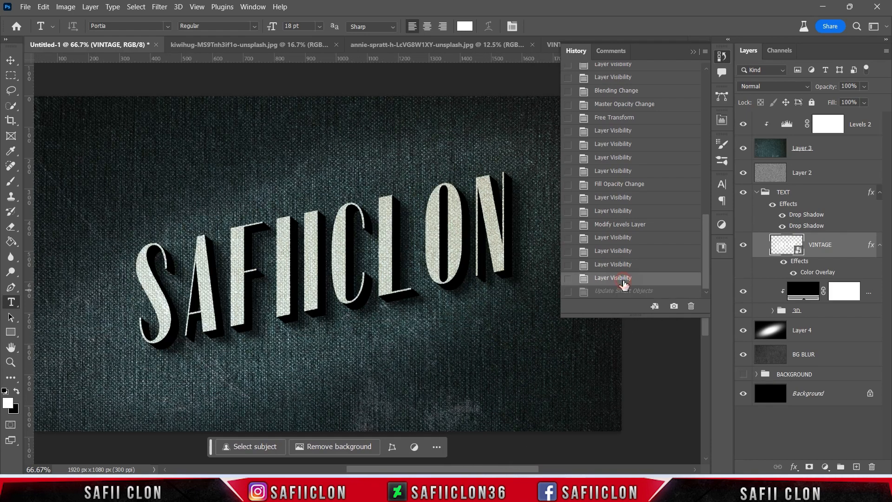
pyautogui.click(693, 52)
pyautogui.hscroll(-3, 533, 434)
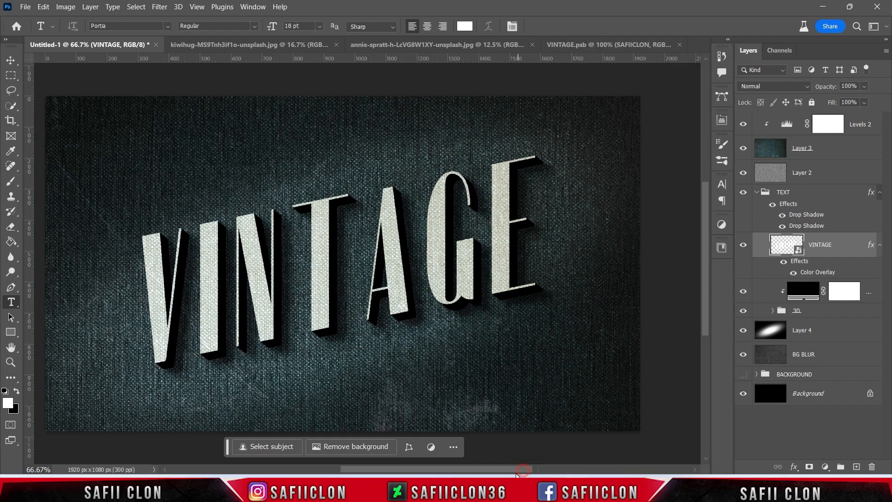
pyautogui.hotkey('ctrl', '-')
pyautogui.hotkey('ctrl', '-')
pyautogui.hotkey('ctrl', '+')
pyautogui.hotkey('ctrl', '+')
pyautogui.hotkey('ctrl', '+')
pyautogui.hotkey('ctrl', '-')
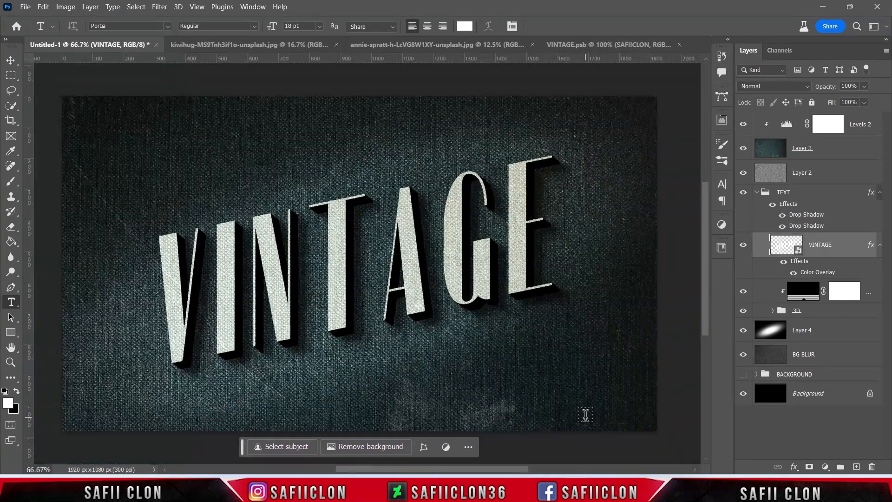